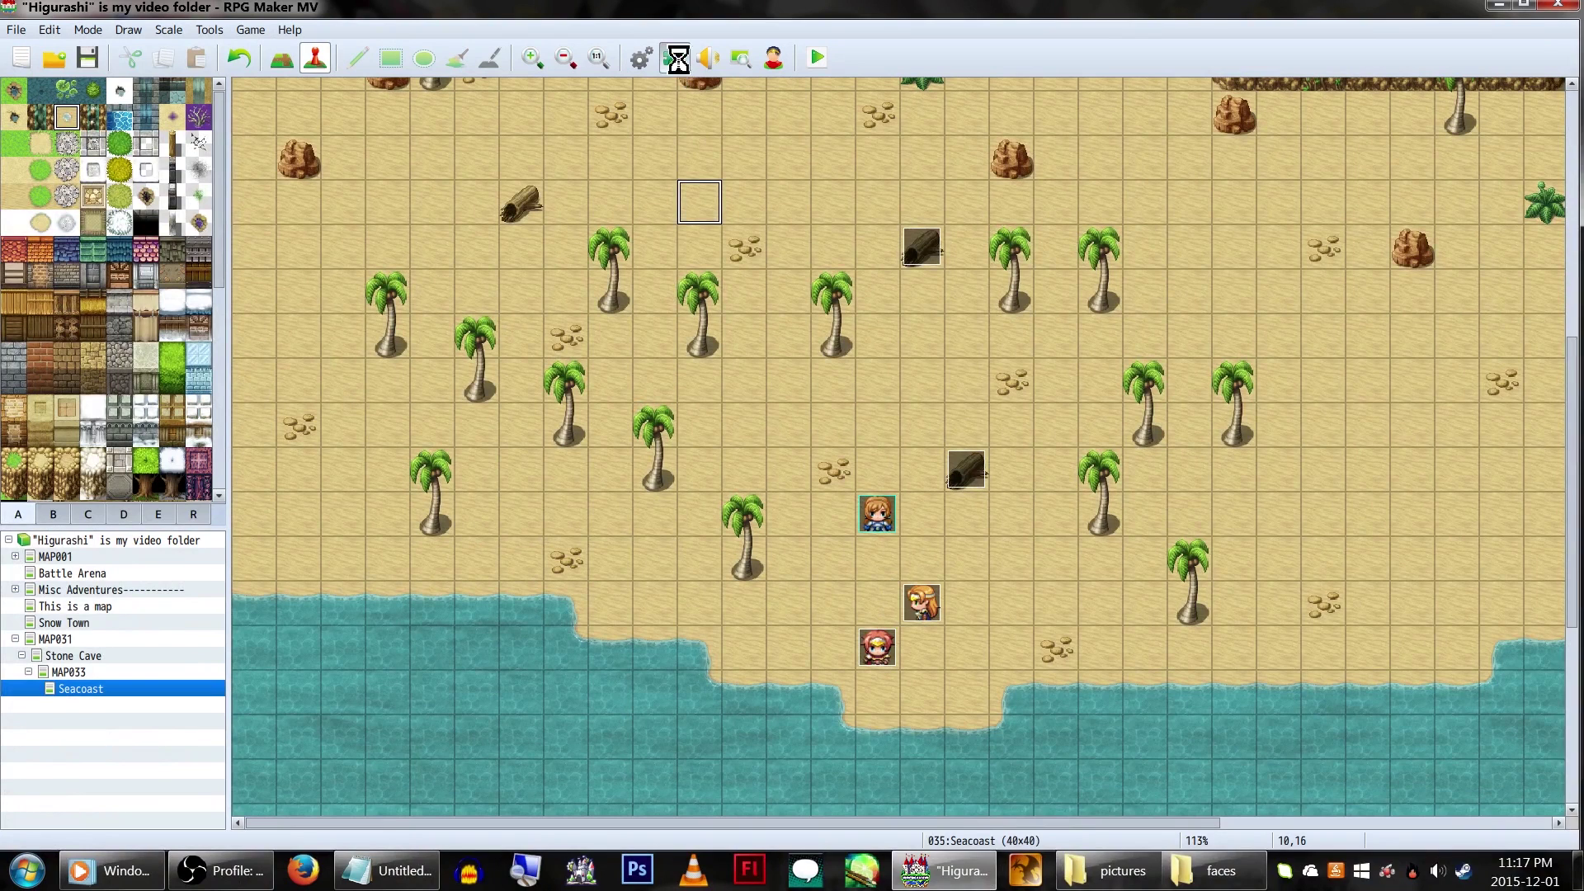
- Turn on the GALV_MessageBusts plugin in the Plugin Manager
{"action": "left_click", "coordinate": [675, 58]}
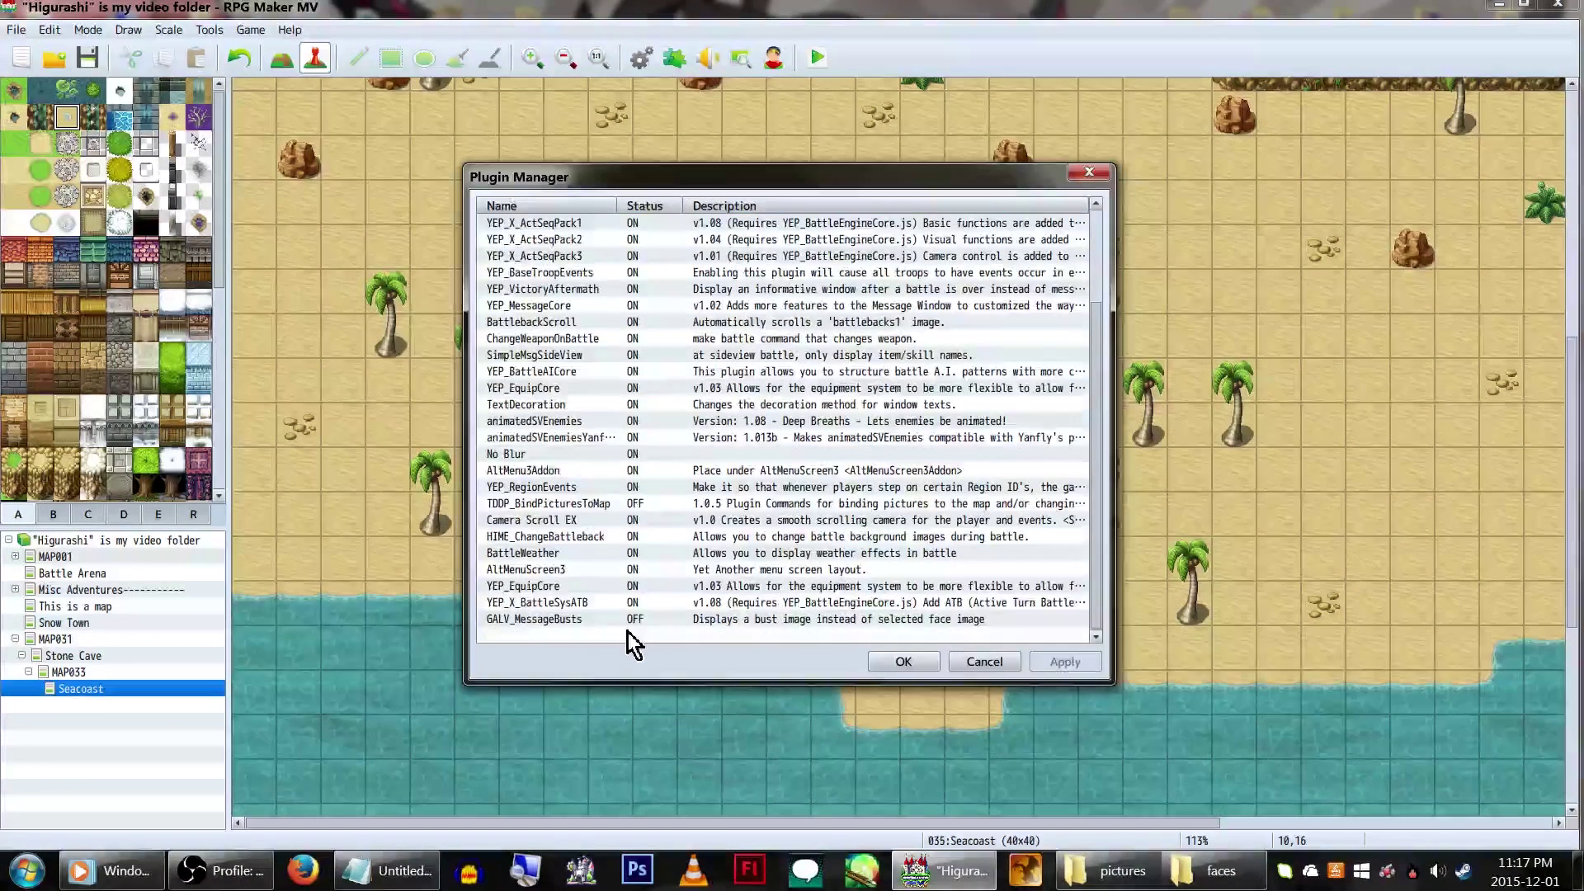
{"action": "left_click", "coordinate": [640, 622]}
{"action": "right_click", "coordinate": [641, 622]}
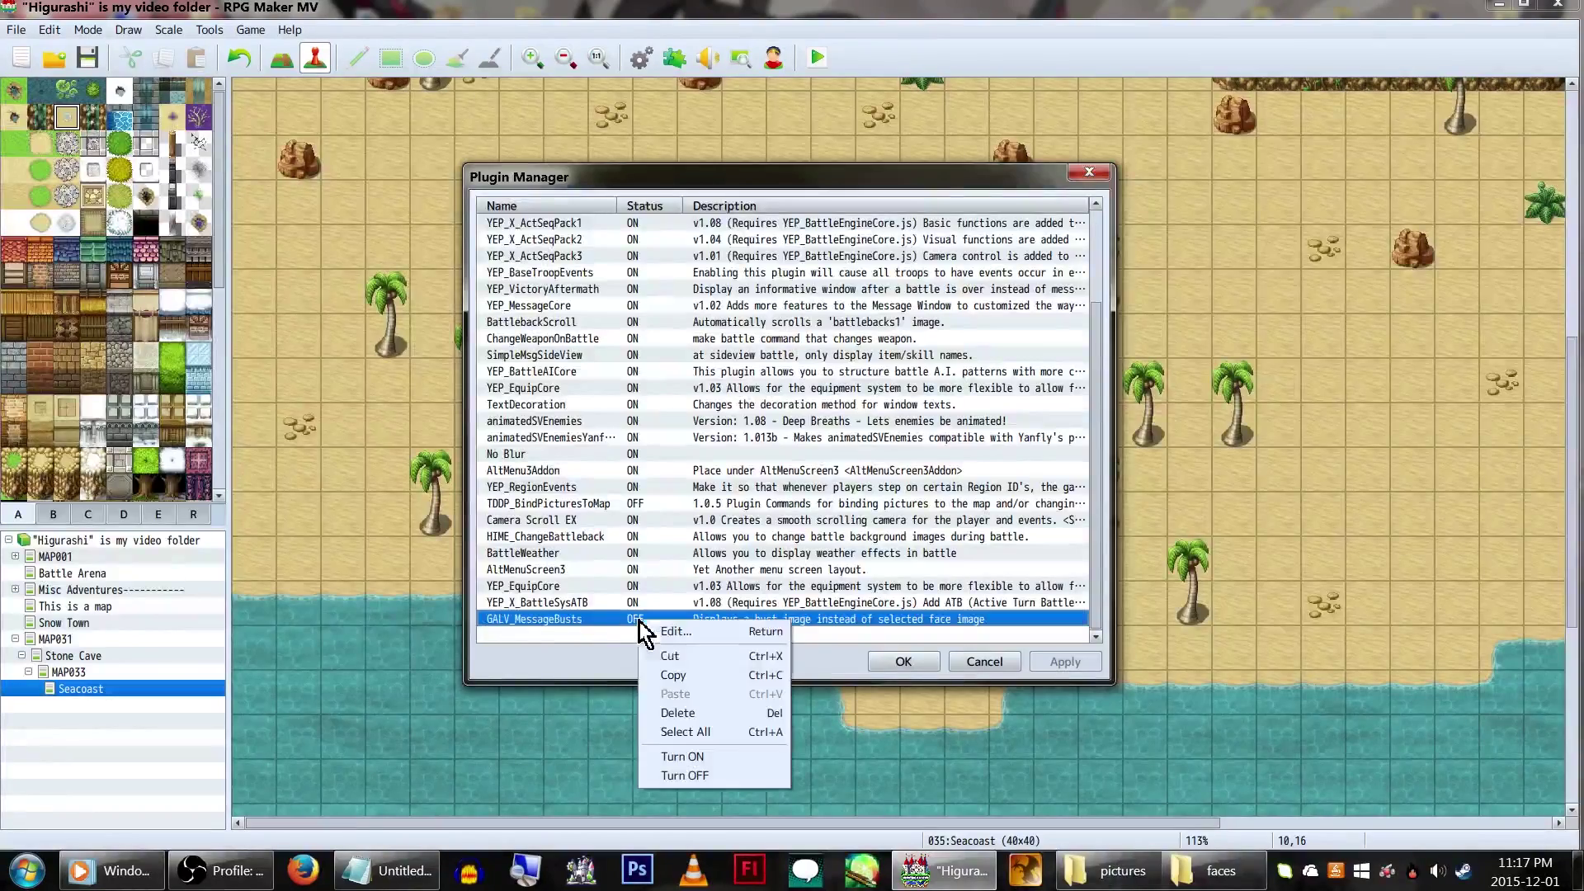
{"action": "left_click", "coordinate": [720, 756]}
- Read the GALV_MessageBusts help on text escape codes and the Notepad notes about party member and leader faces
{"action": "left_click", "coordinate": [922, 305]}
{"action": "scroll", "coordinate": [835, 326], "scroll_direction": "down", "scroll_amount": 5}
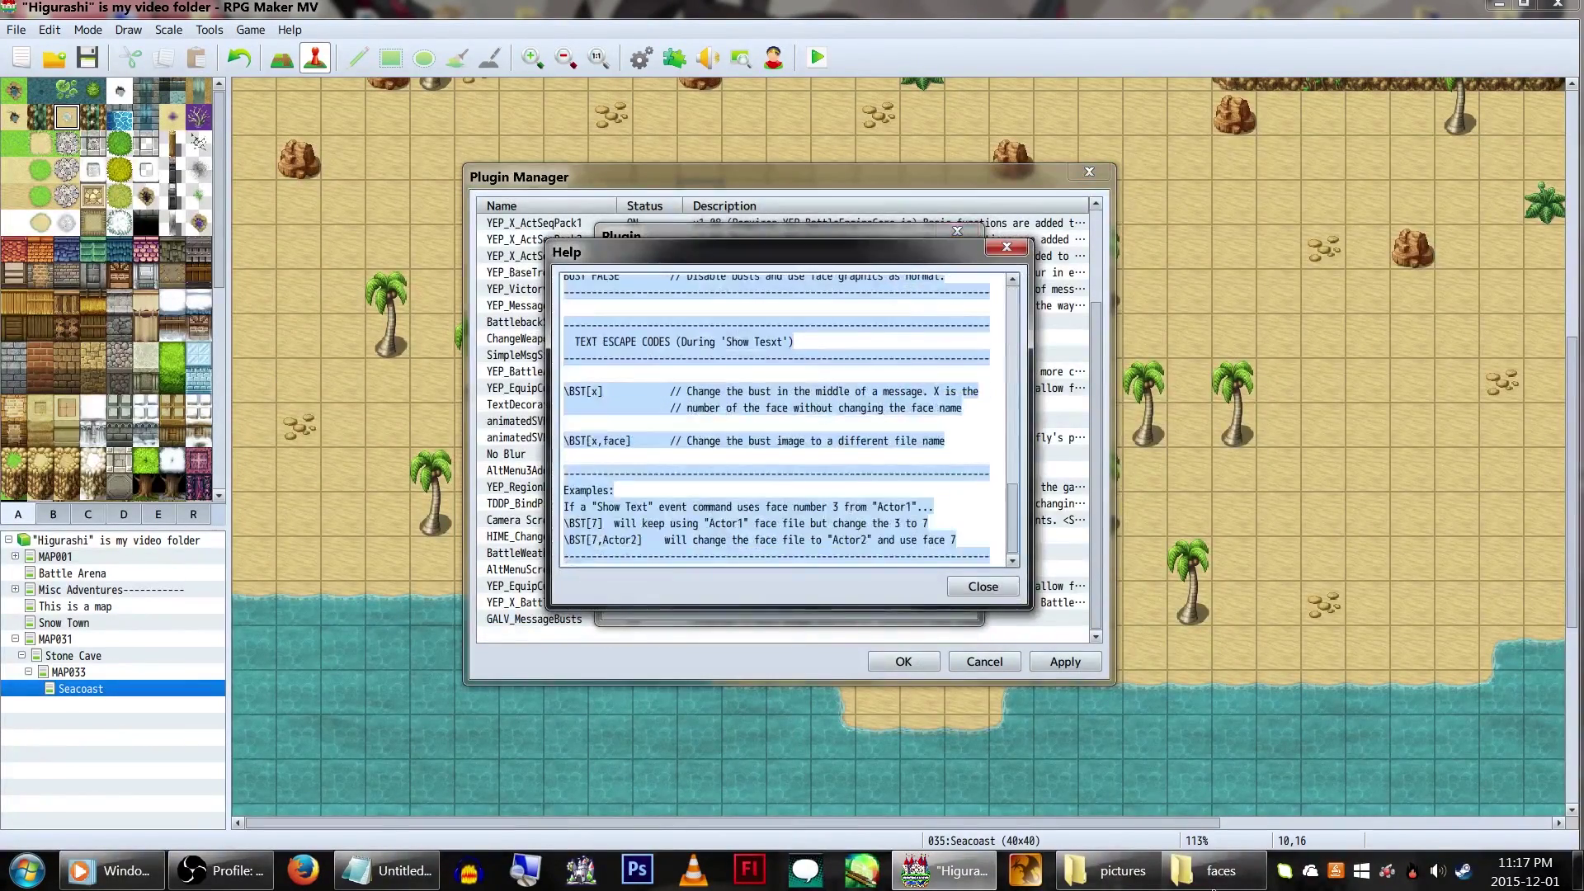
{"action": "left_click", "coordinate": [986, 585]}
{"action": "left_click", "coordinate": [388, 871]}
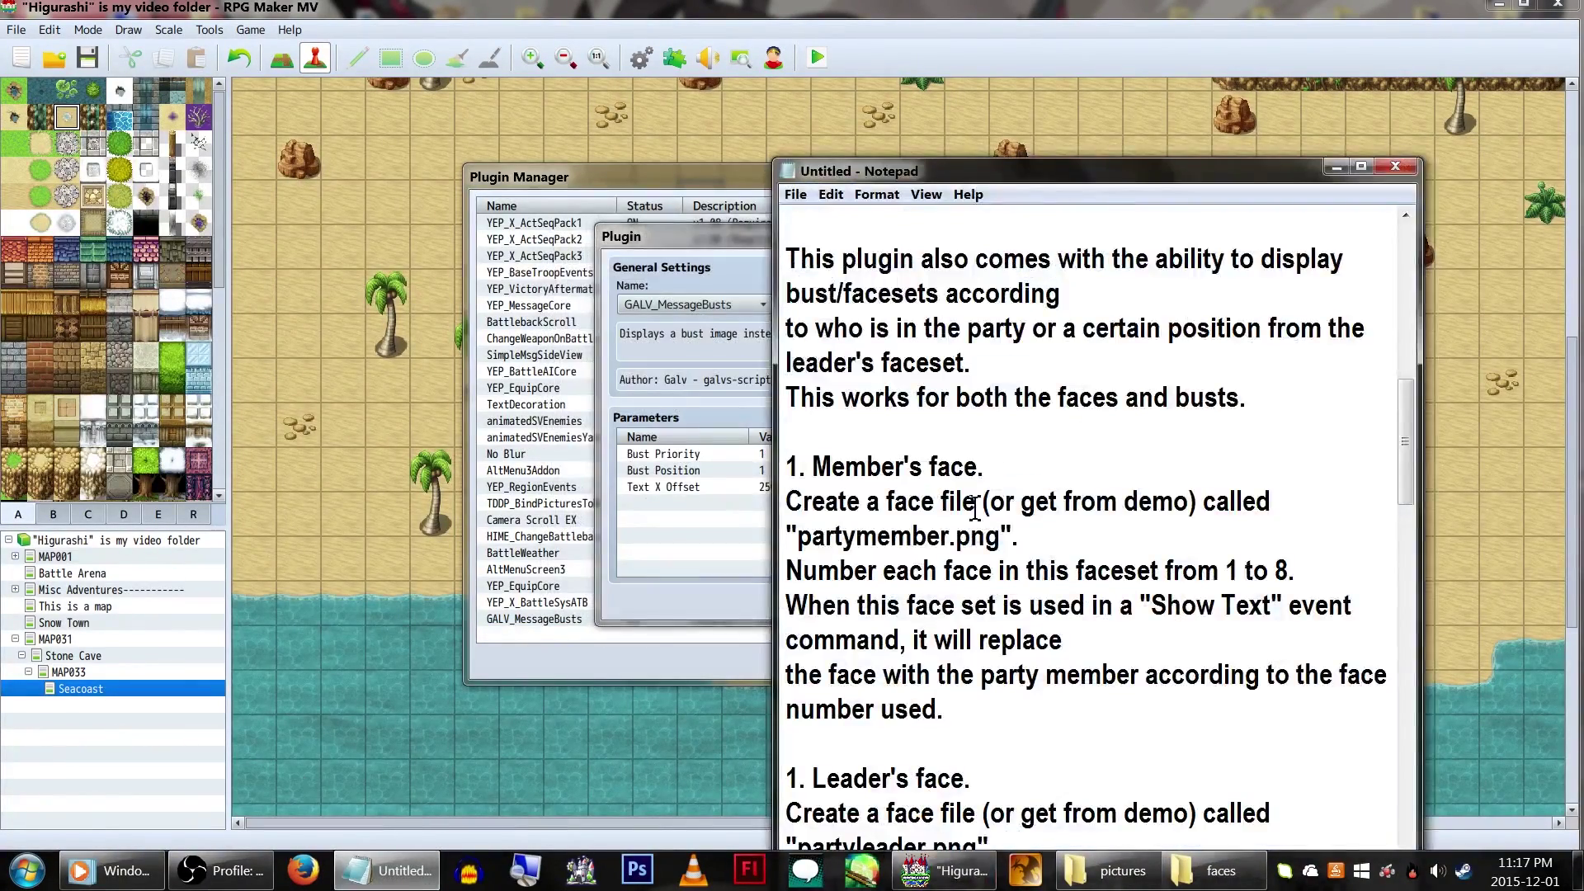
{"action": "left_click", "coordinate": [711, 528]}
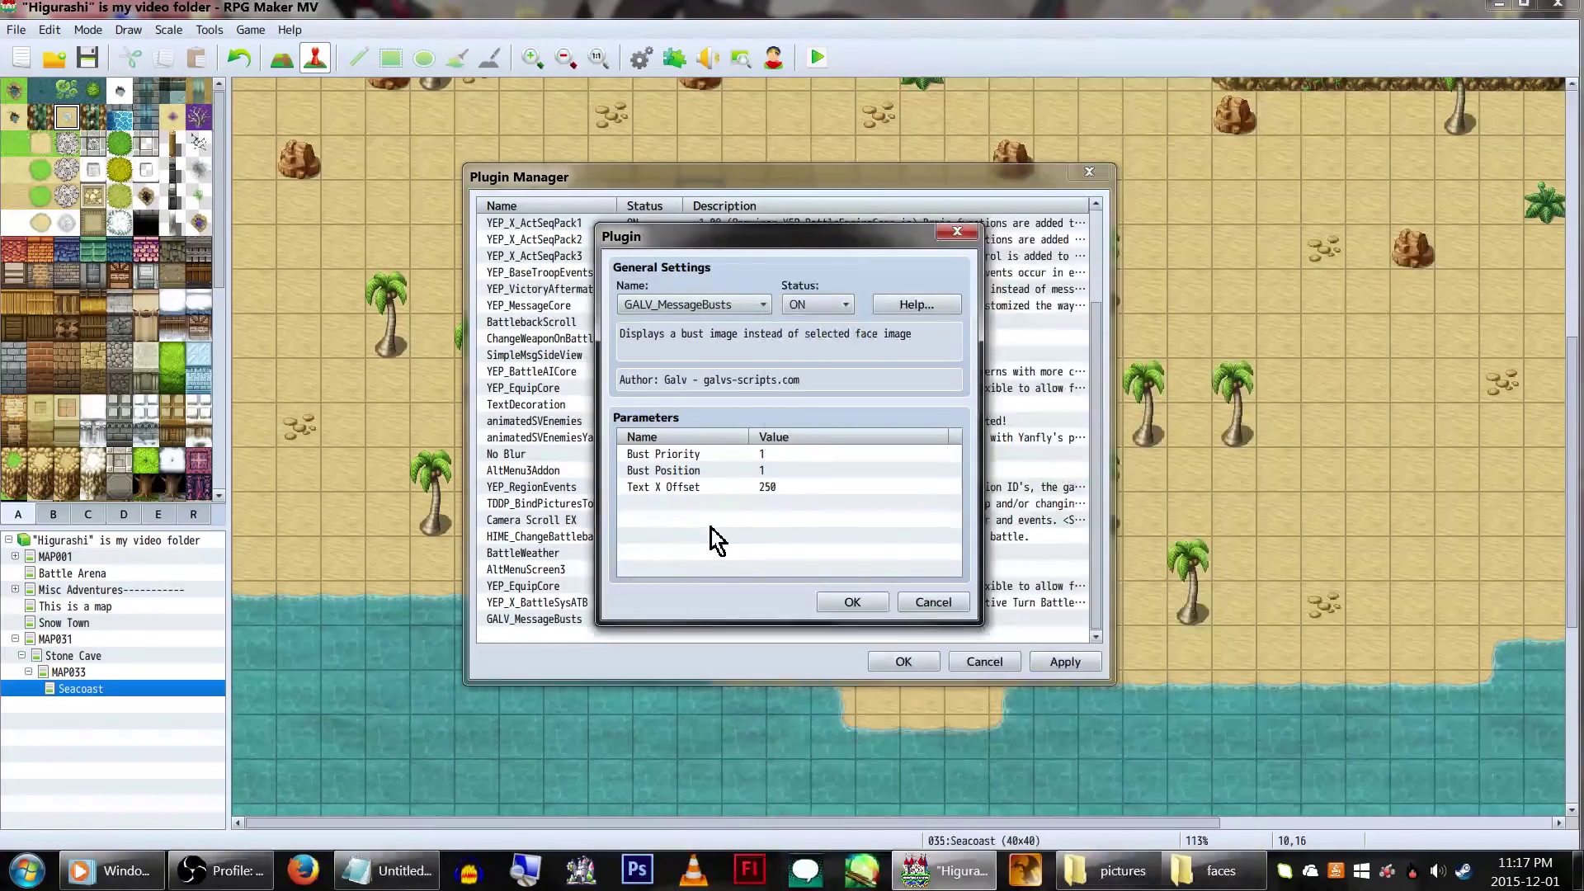
- Check the plugin's Bust Priority and Bust Position parameters, keeping both at 1
{"action": "double_click", "coordinate": [820, 459]}
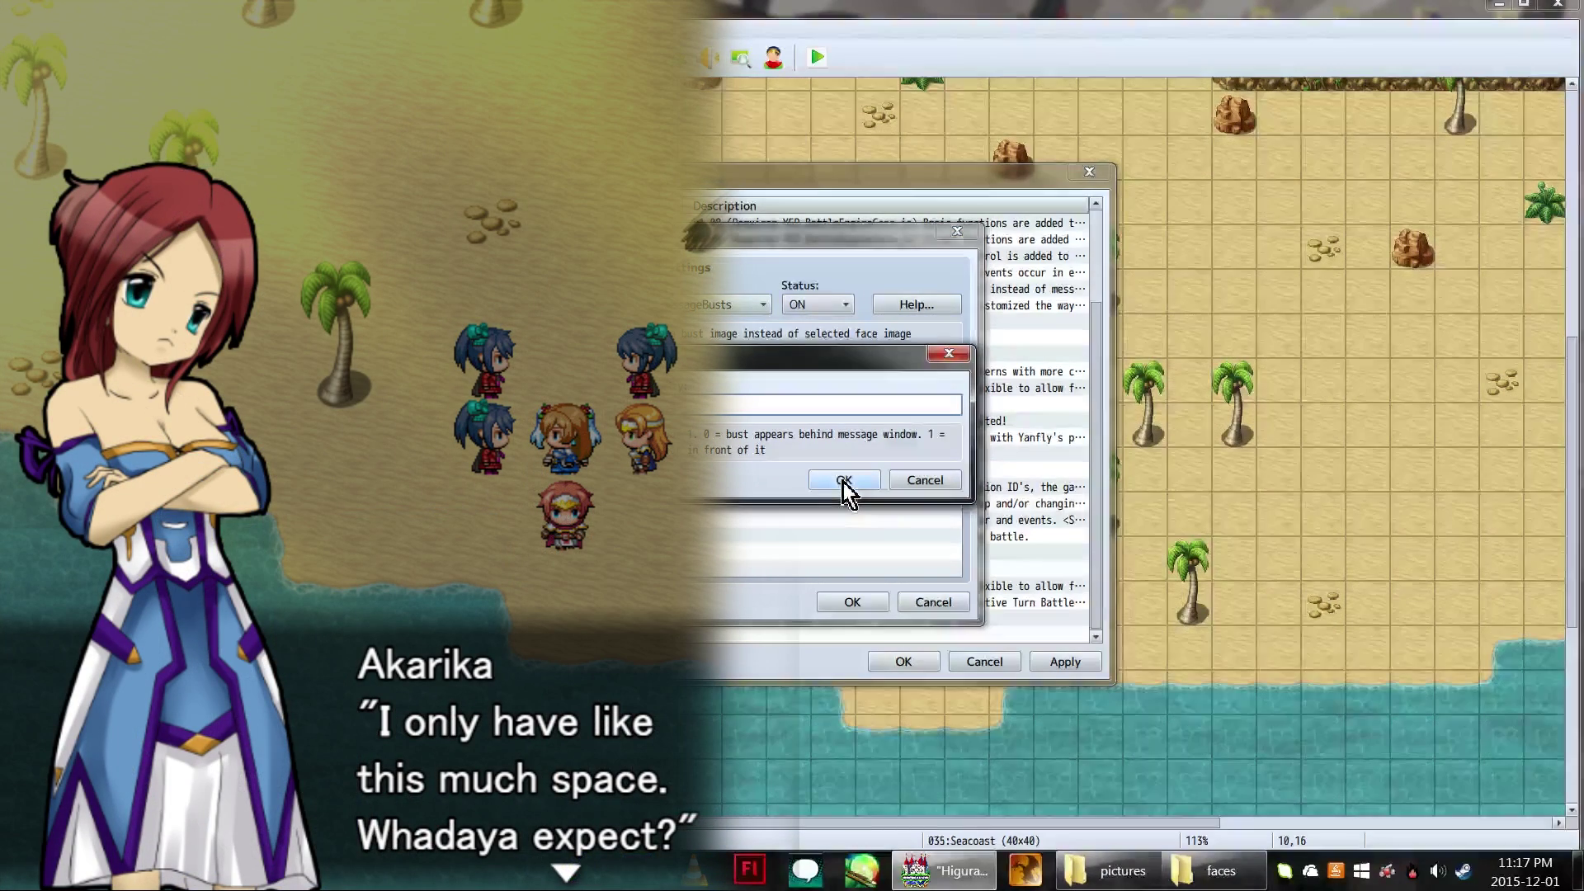
{"action": "left_click", "coordinate": [843, 481]}
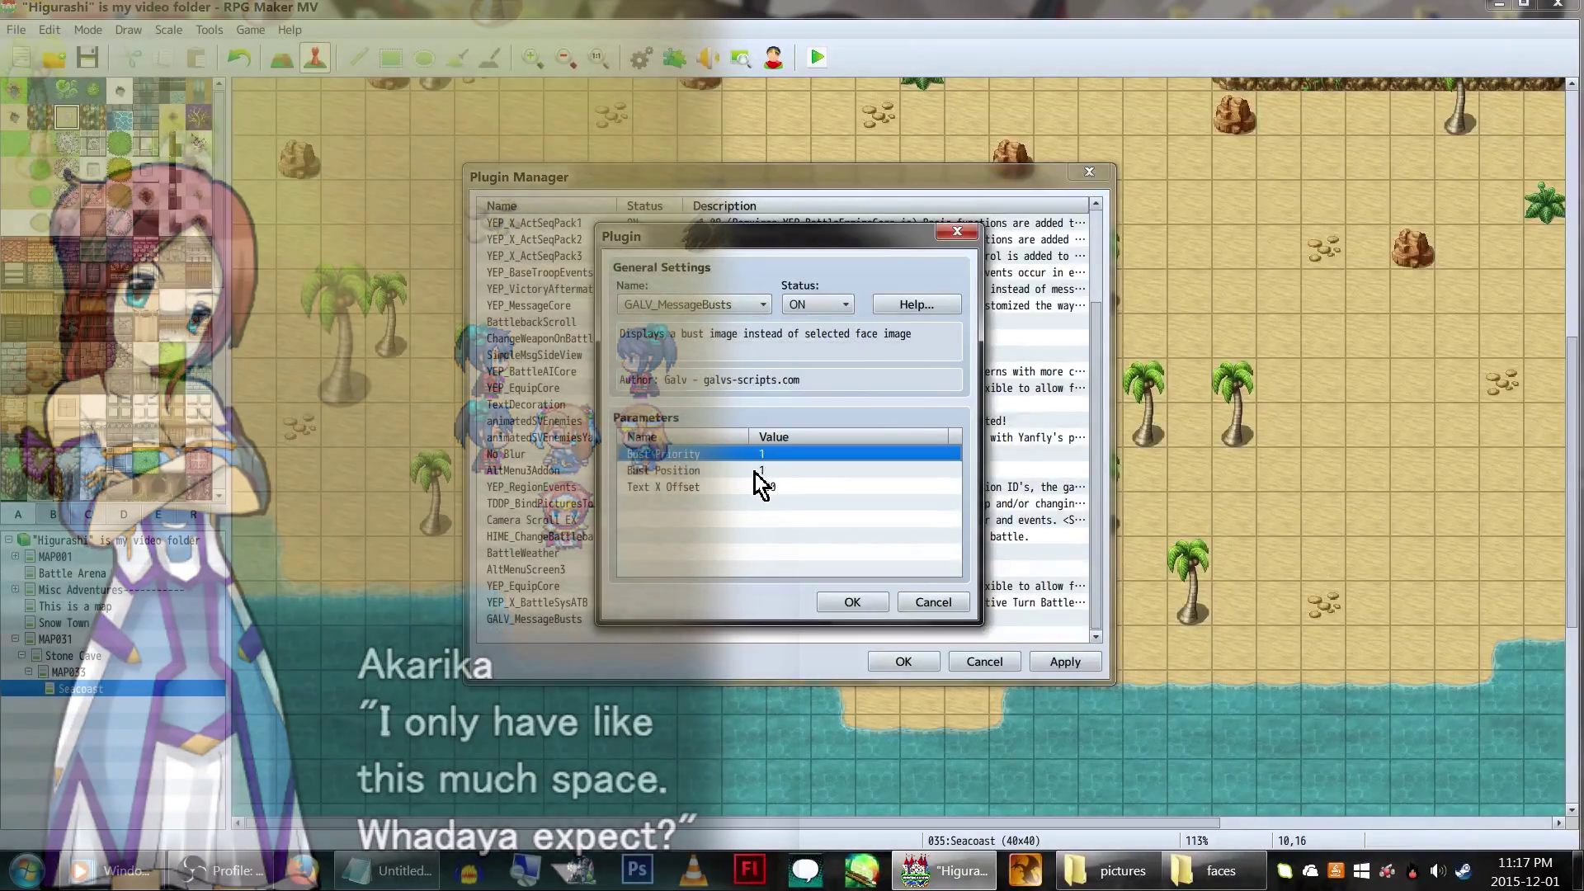
{"action": "double_click", "coordinate": [755, 473]}
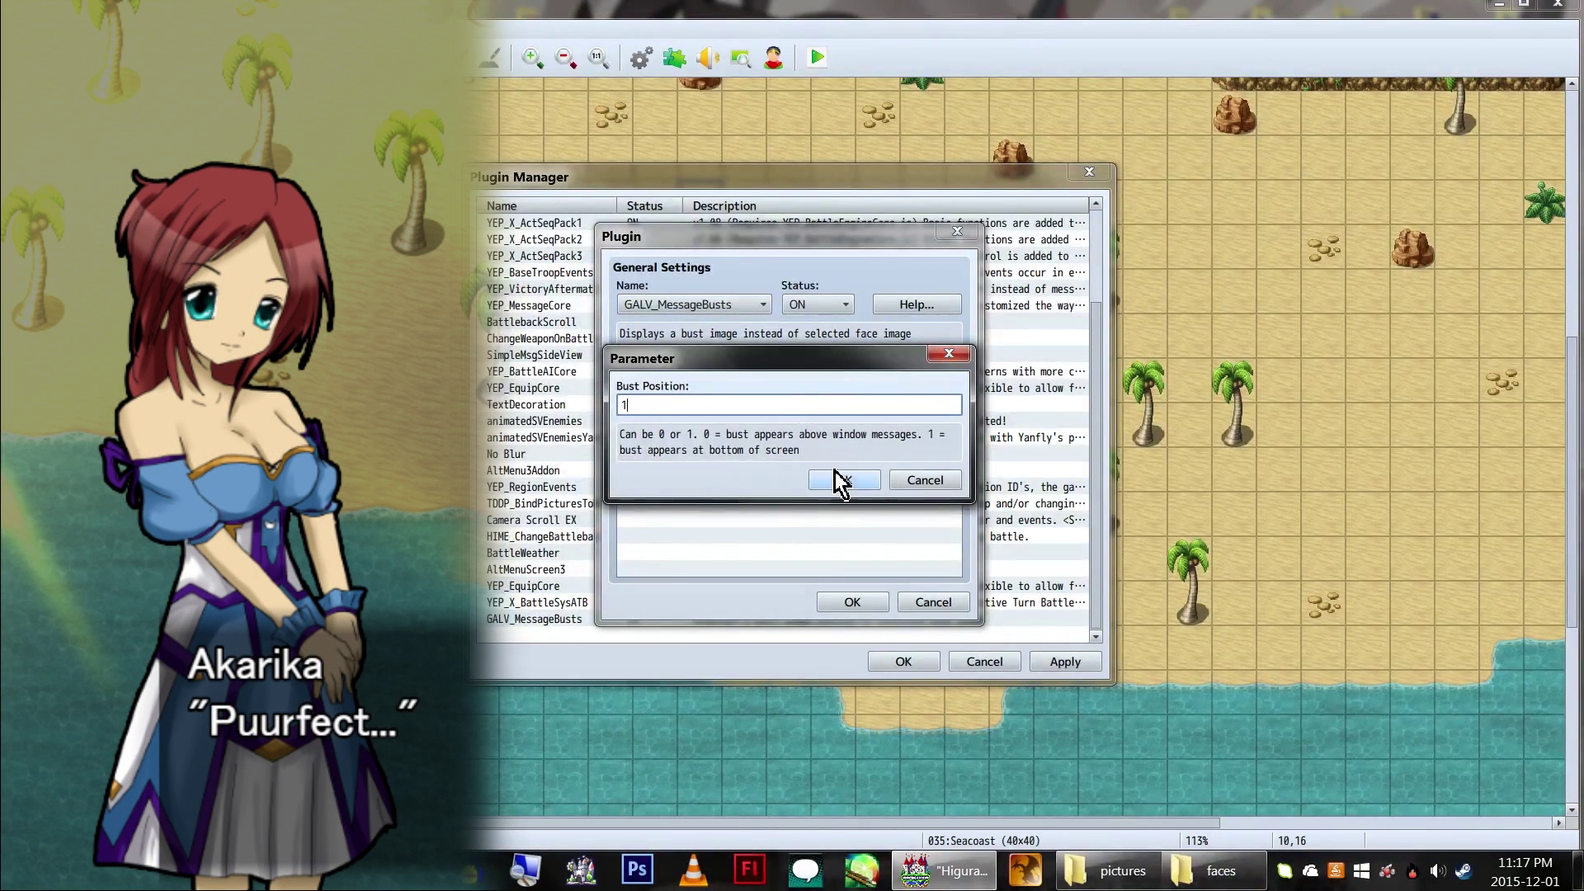
{"action": "left_click", "coordinate": [836, 480]}
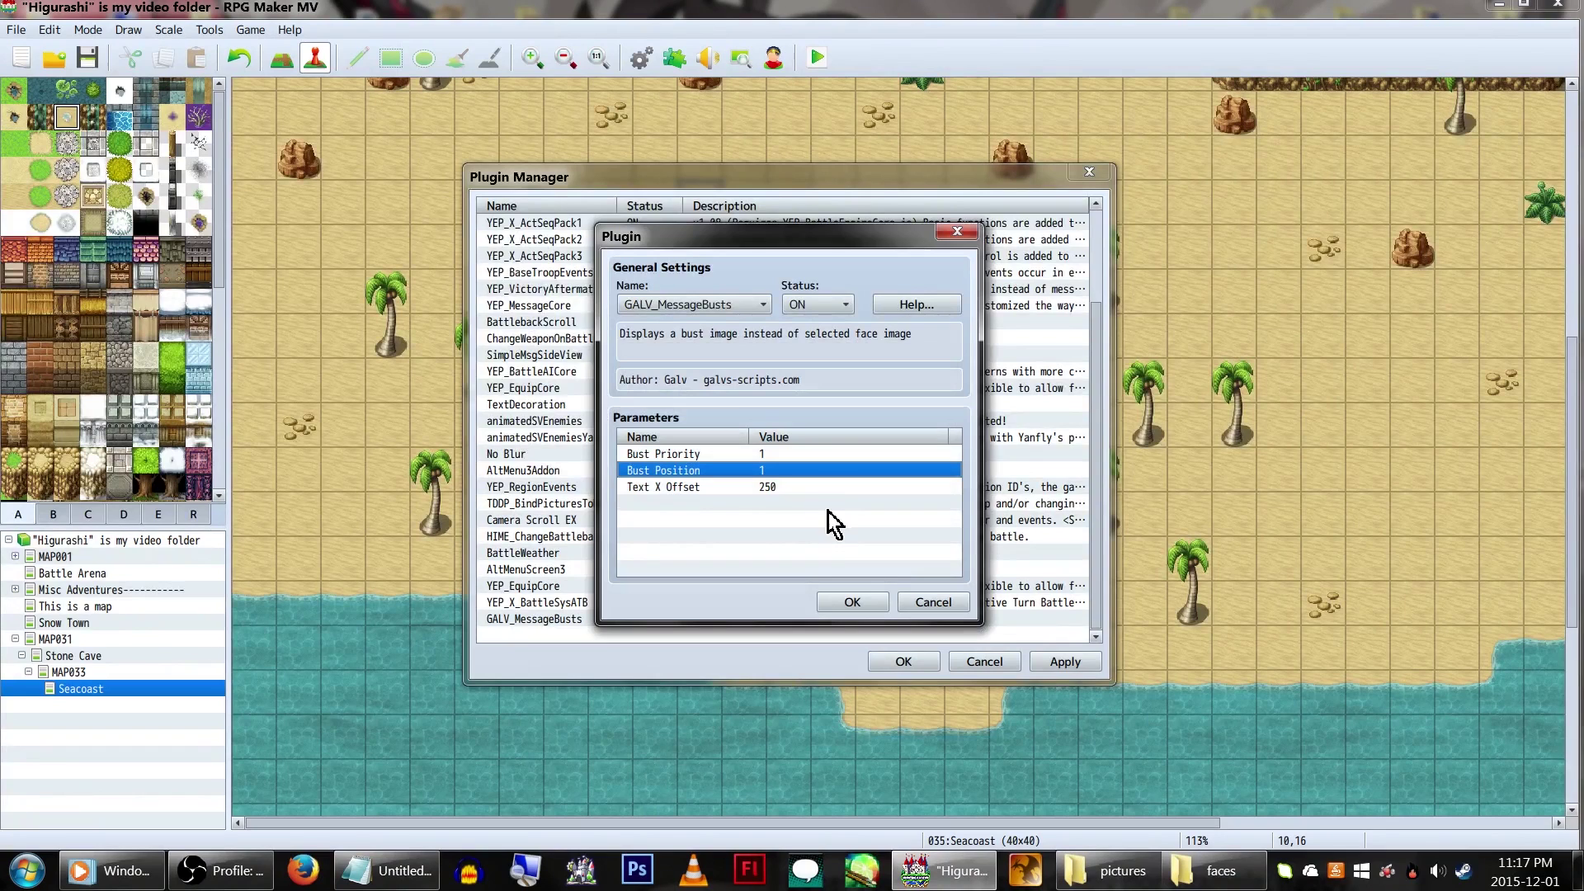
- Keep the Text X Offset parameter at 250 and save the GALV_MessageBusts plugin settings
{"action": "left_click", "coordinate": [750, 487]}
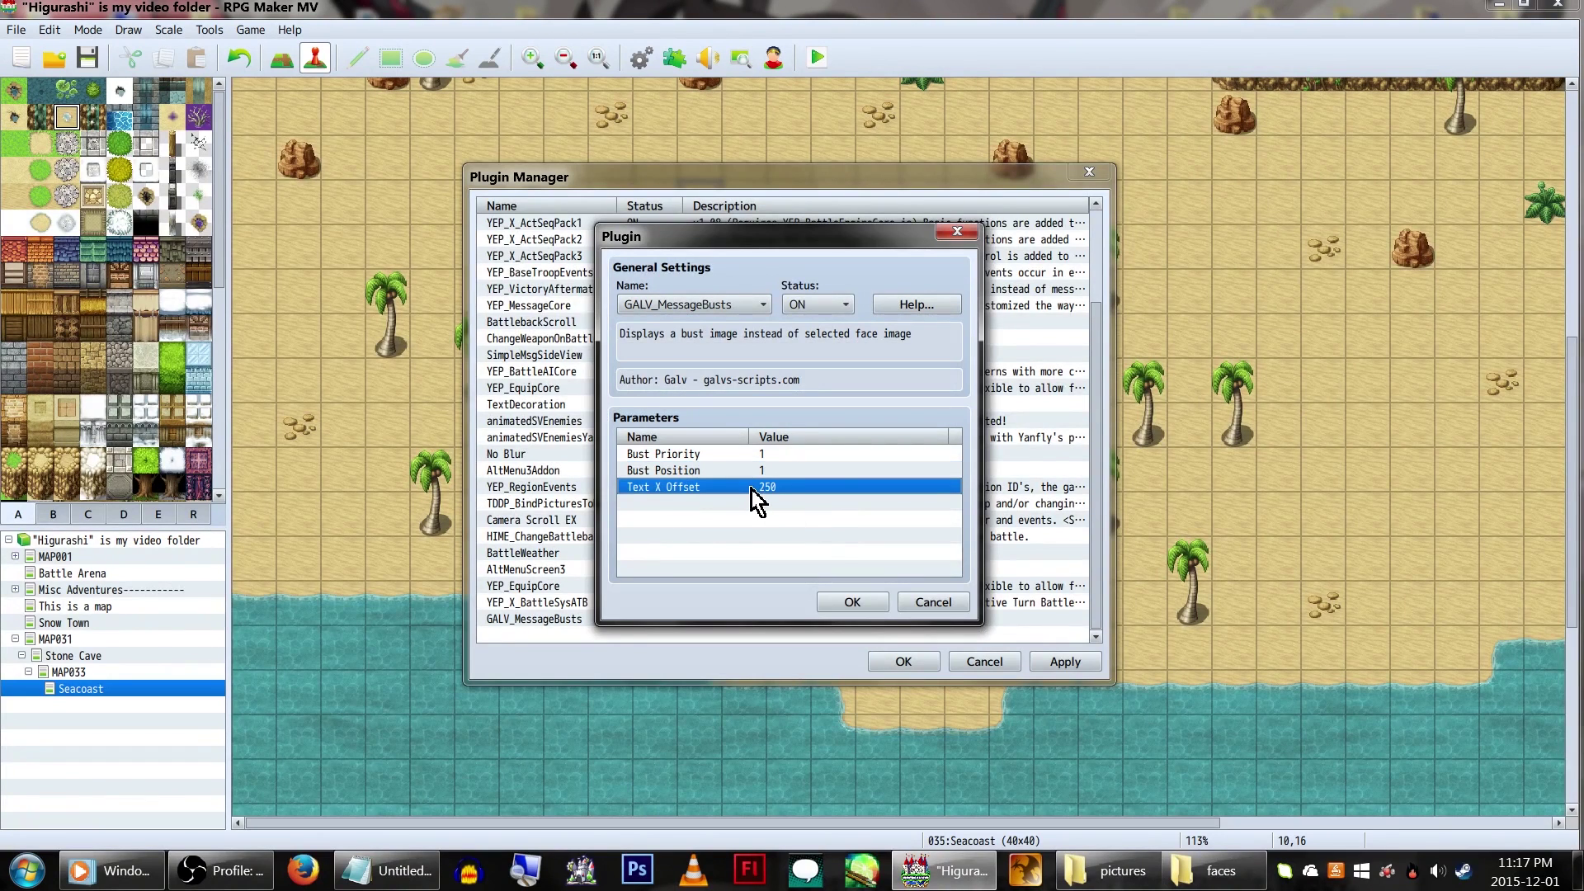
{"action": "double_click", "coordinate": [751, 489]}
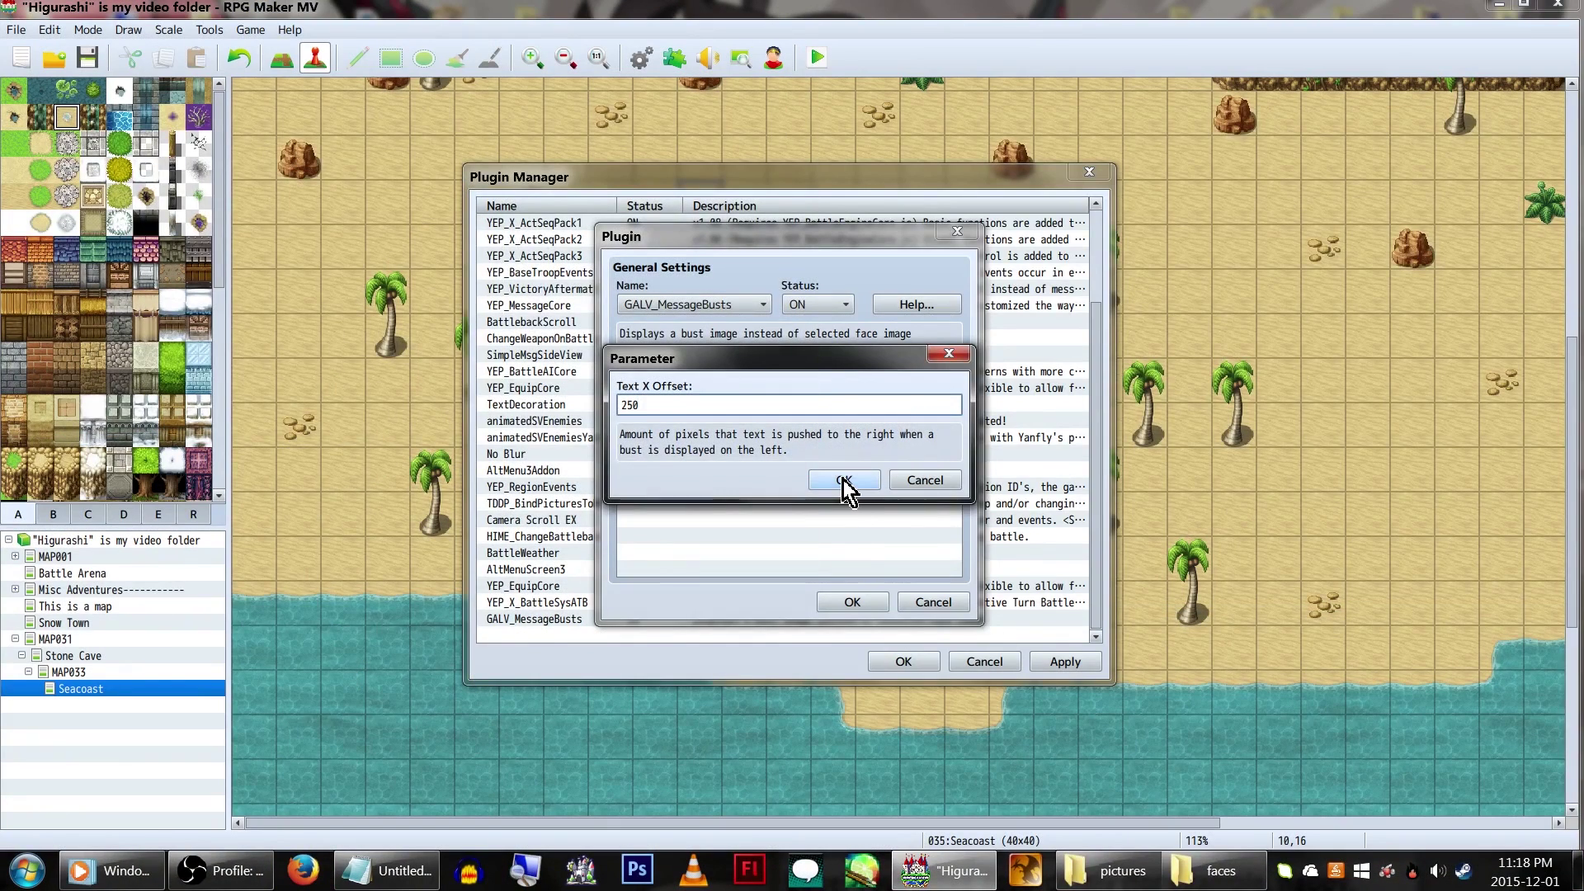
{"action": "left_click", "coordinate": [848, 481]}
{"action": "left_click", "coordinate": [841, 603]}
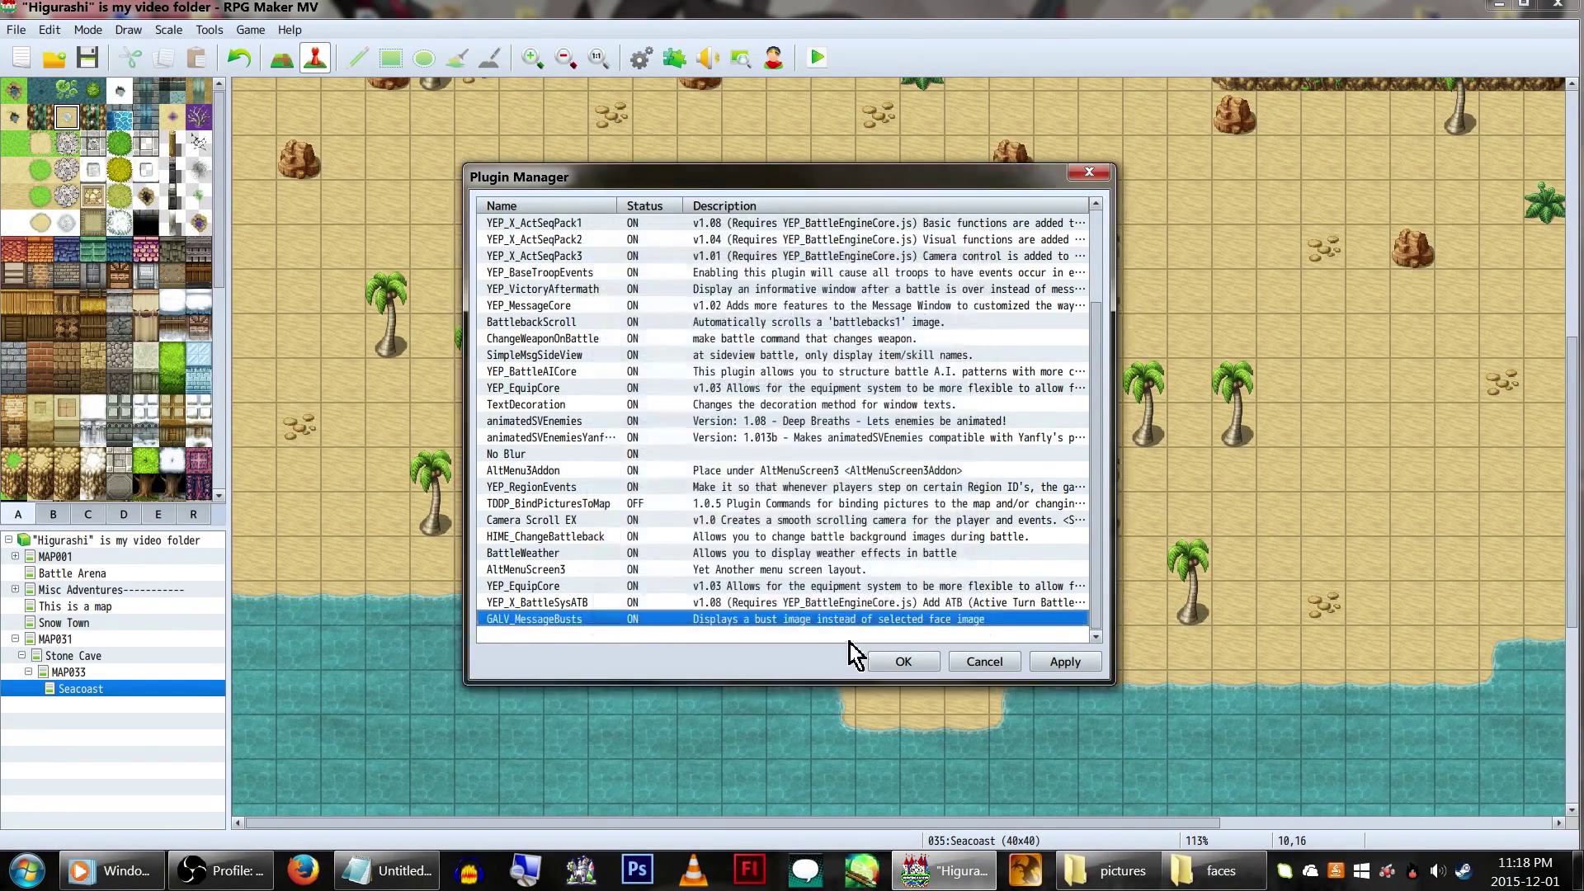
{"action": "left_click", "coordinate": [890, 665]}
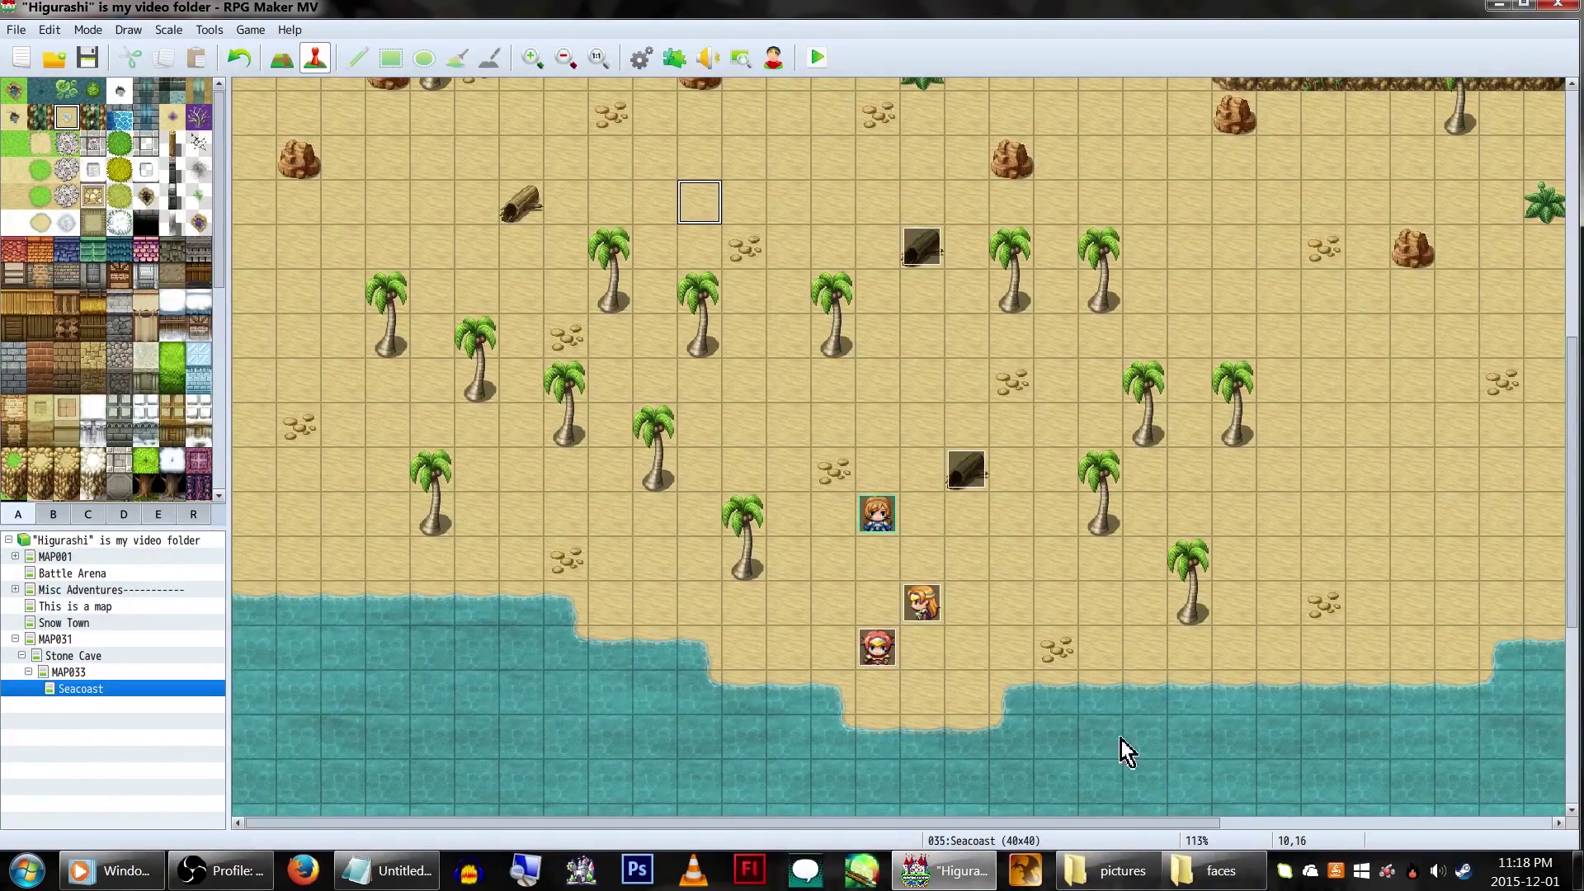
- View Akarika.png from the project's img/faces folder and dock its viewer on one half of the screen
{"action": "left_click", "coordinate": [1211, 871]}
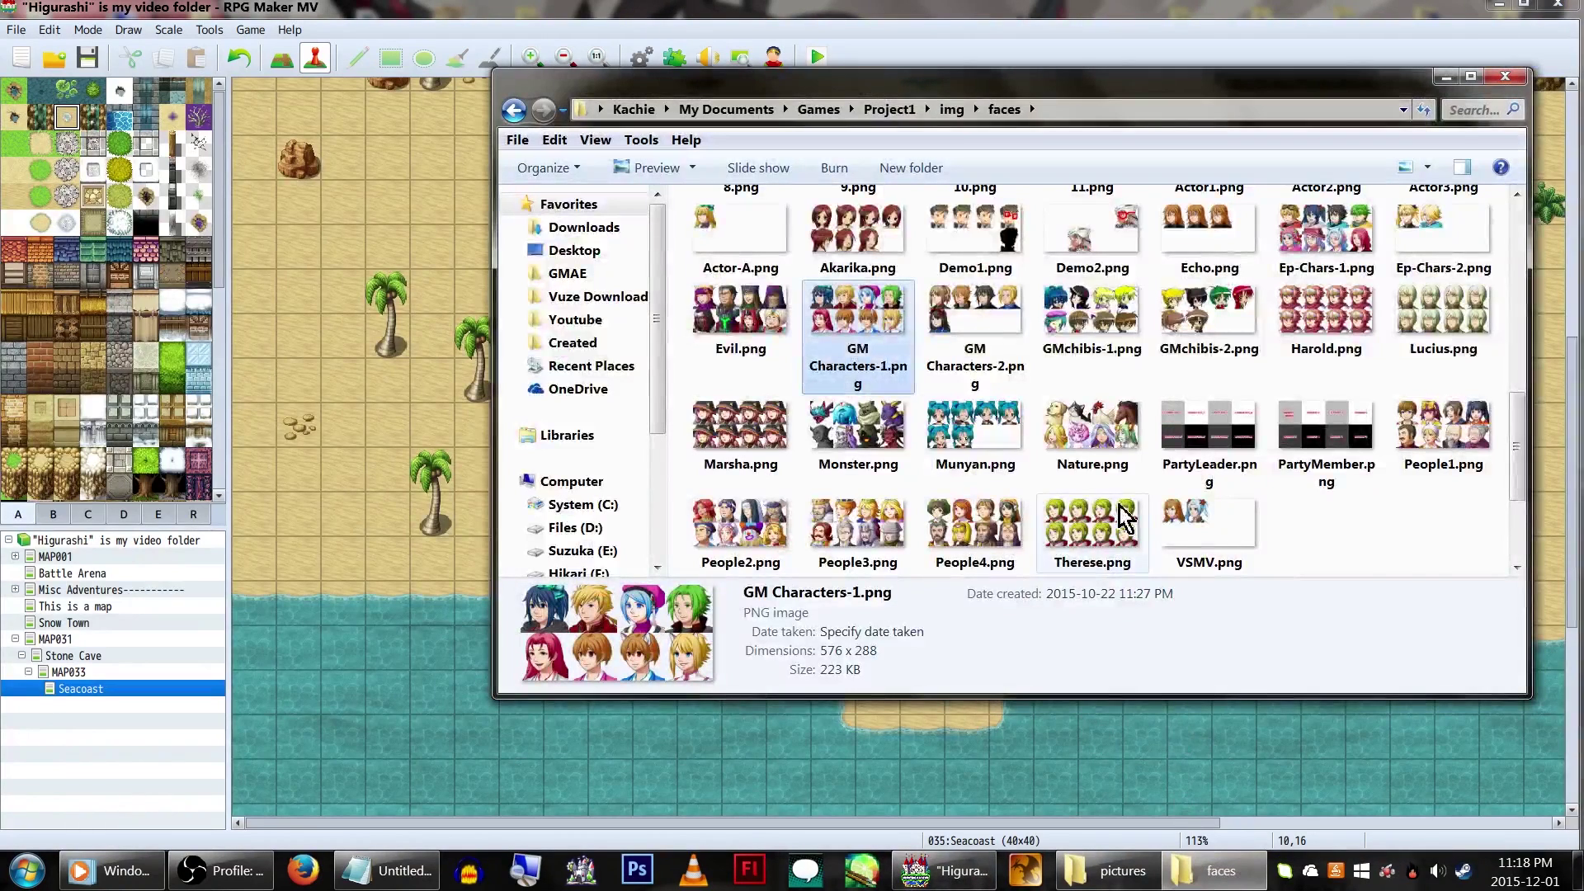
{"action": "scroll", "coordinate": [898, 300], "scroll_direction": "up", "scroll_amount": 3}
{"action": "scroll", "coordinate": [897, 299], "scroll_direction": "down", "scroll_amount": 3}
{"action": "left_click", "coordinate": [865, 239]}
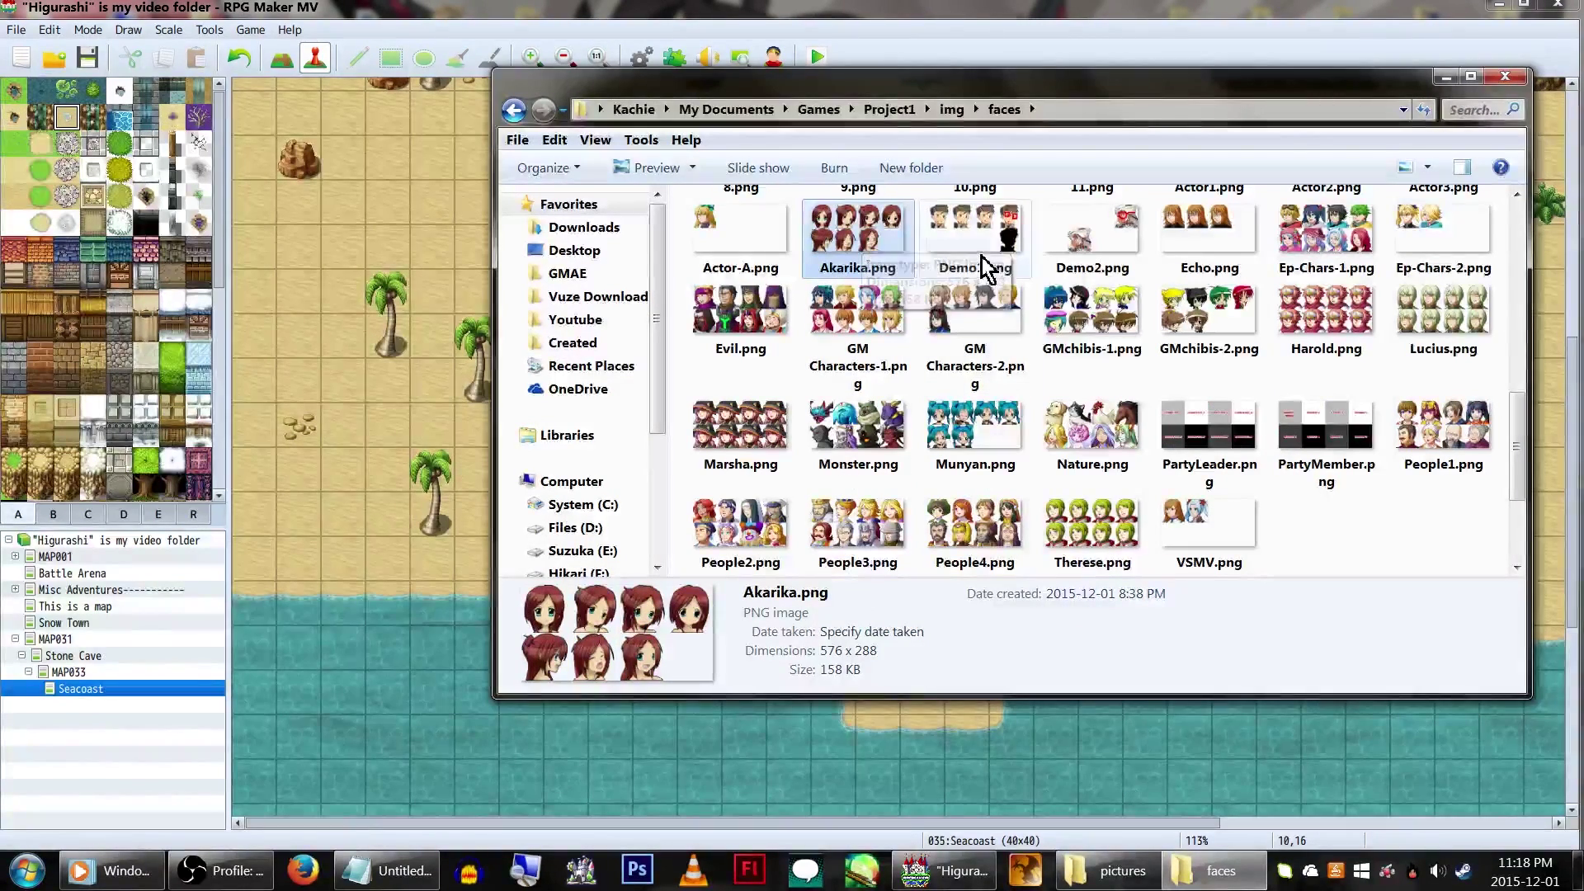
{"action": "double_click", "coordinate": [875, 257]}
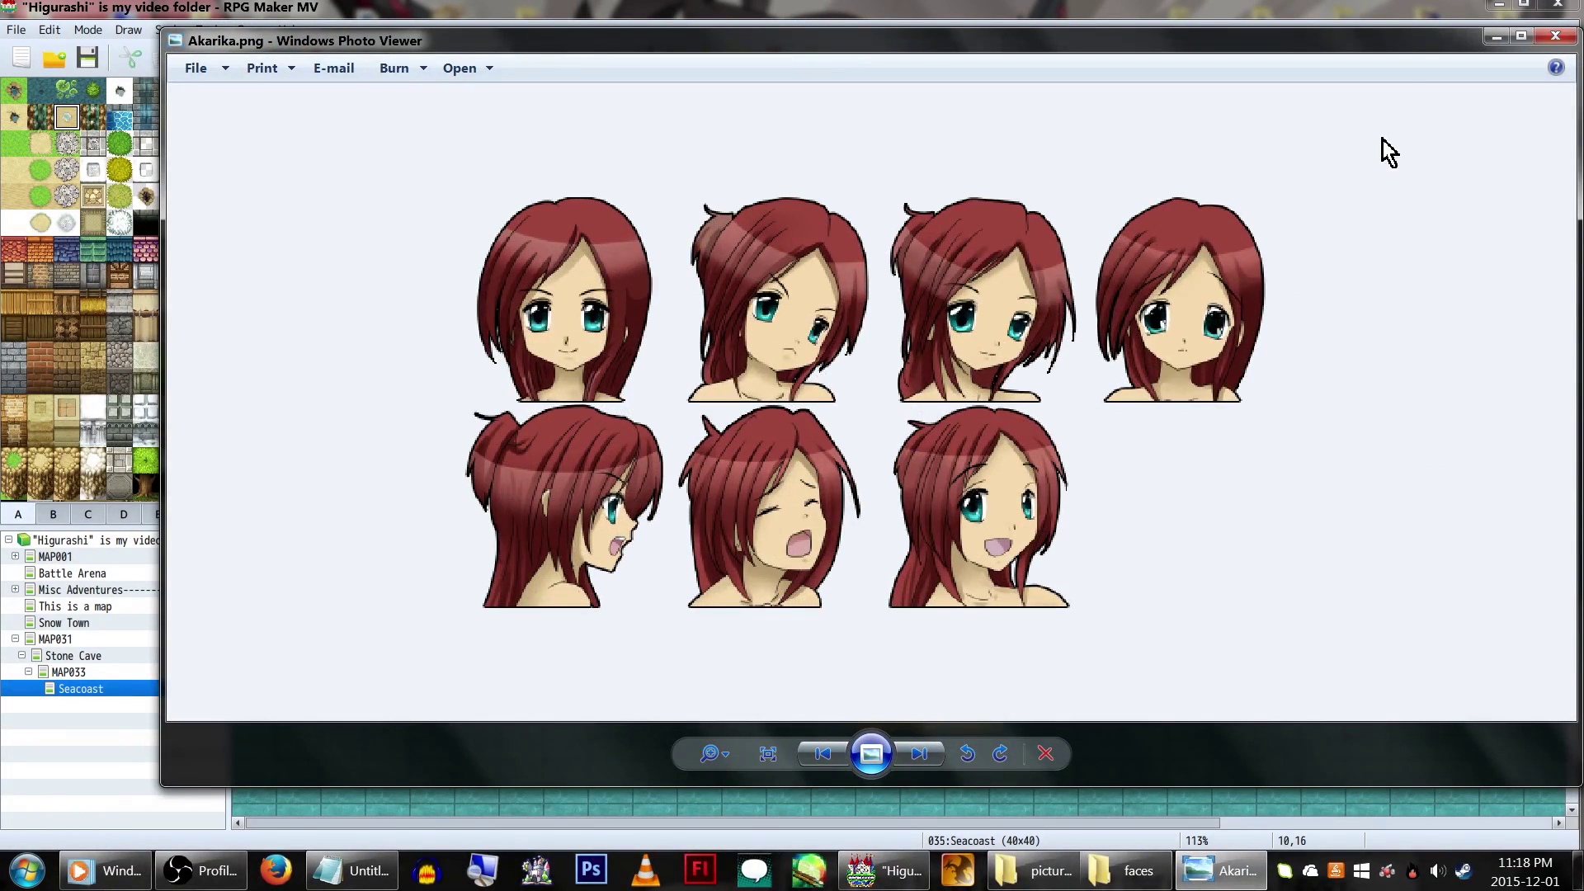
{"action": "left_click_drag", "start_coordinate": [1423, 46], "coordinate": [8, 135]}
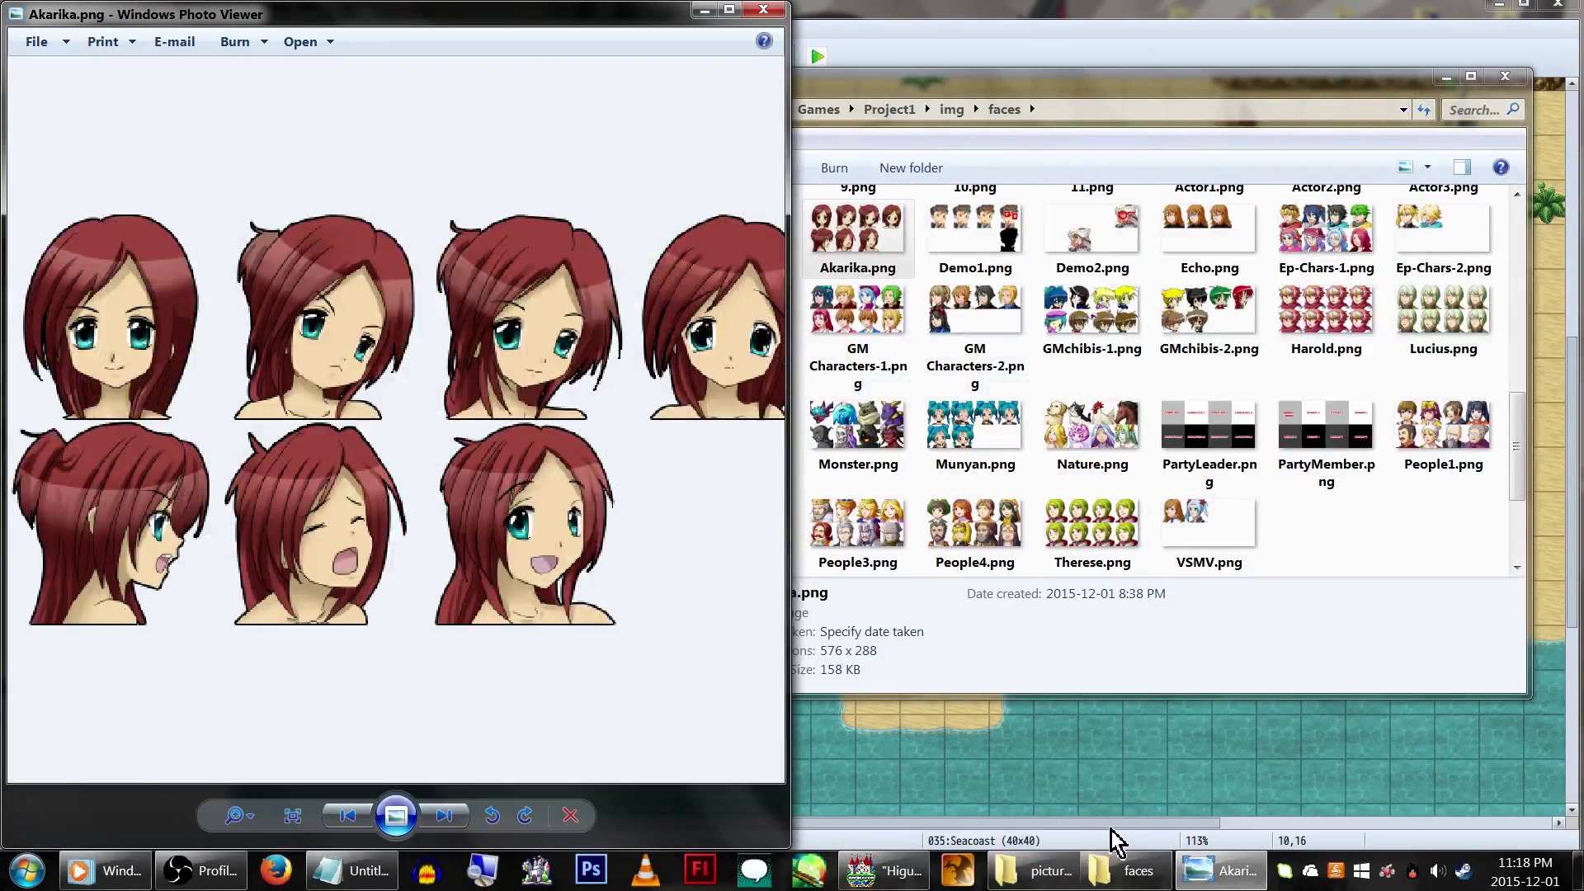
- Dock the project's img/pictures folder on the other half and view Akarika_1.png beside the face set
{"action": "left_click", "coordinate": [1038, 870]}
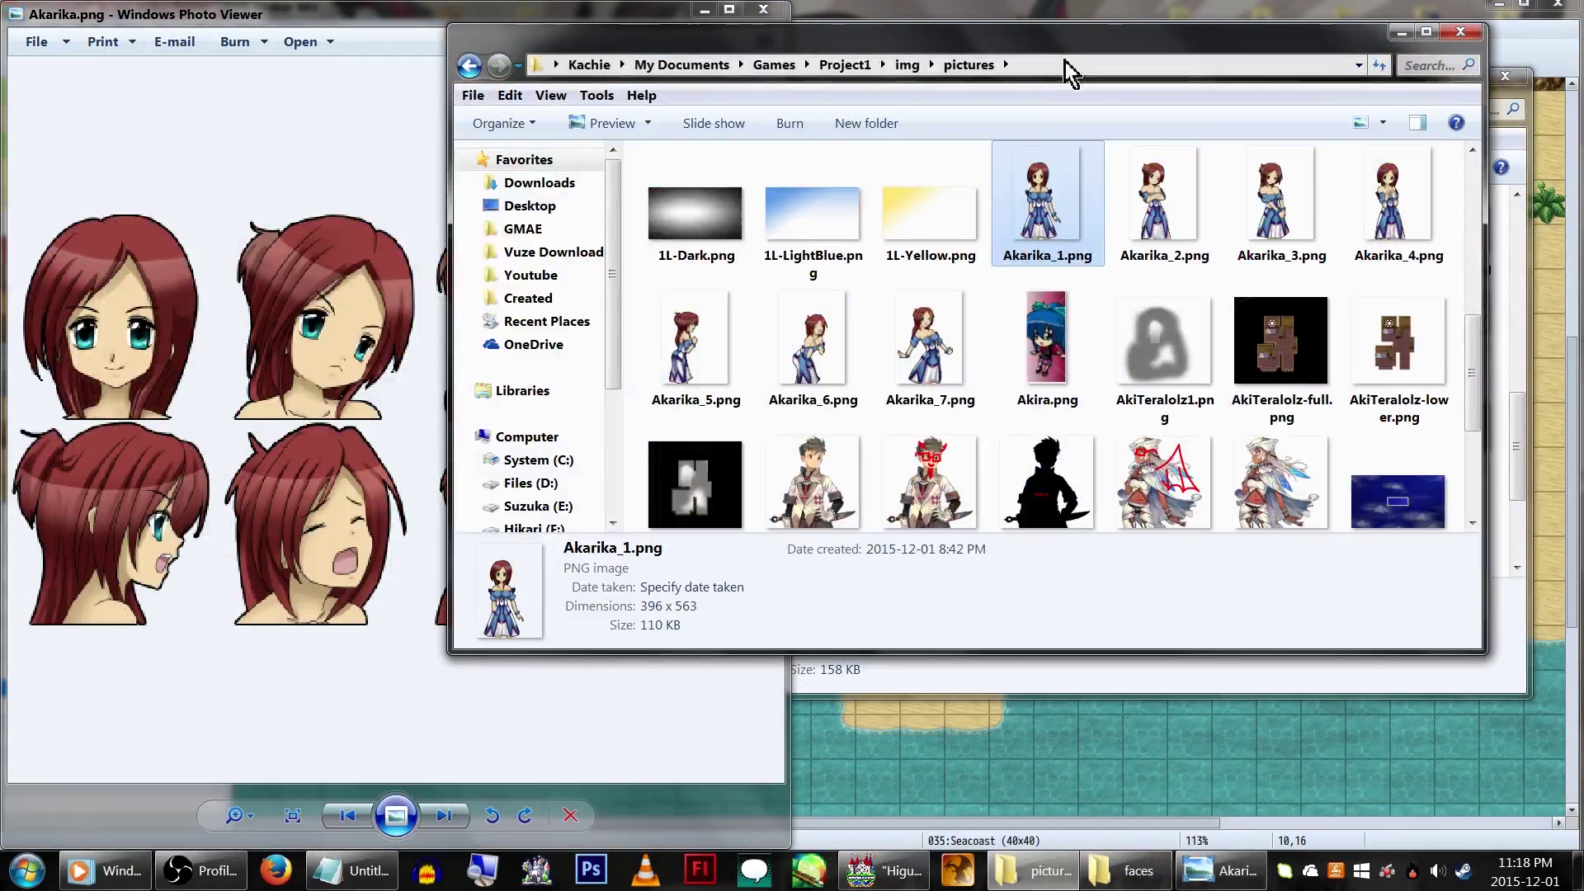
{"action": "left_click_drag", "start_coordinate": [1003, 48], "coordinate": [1576, 211]}
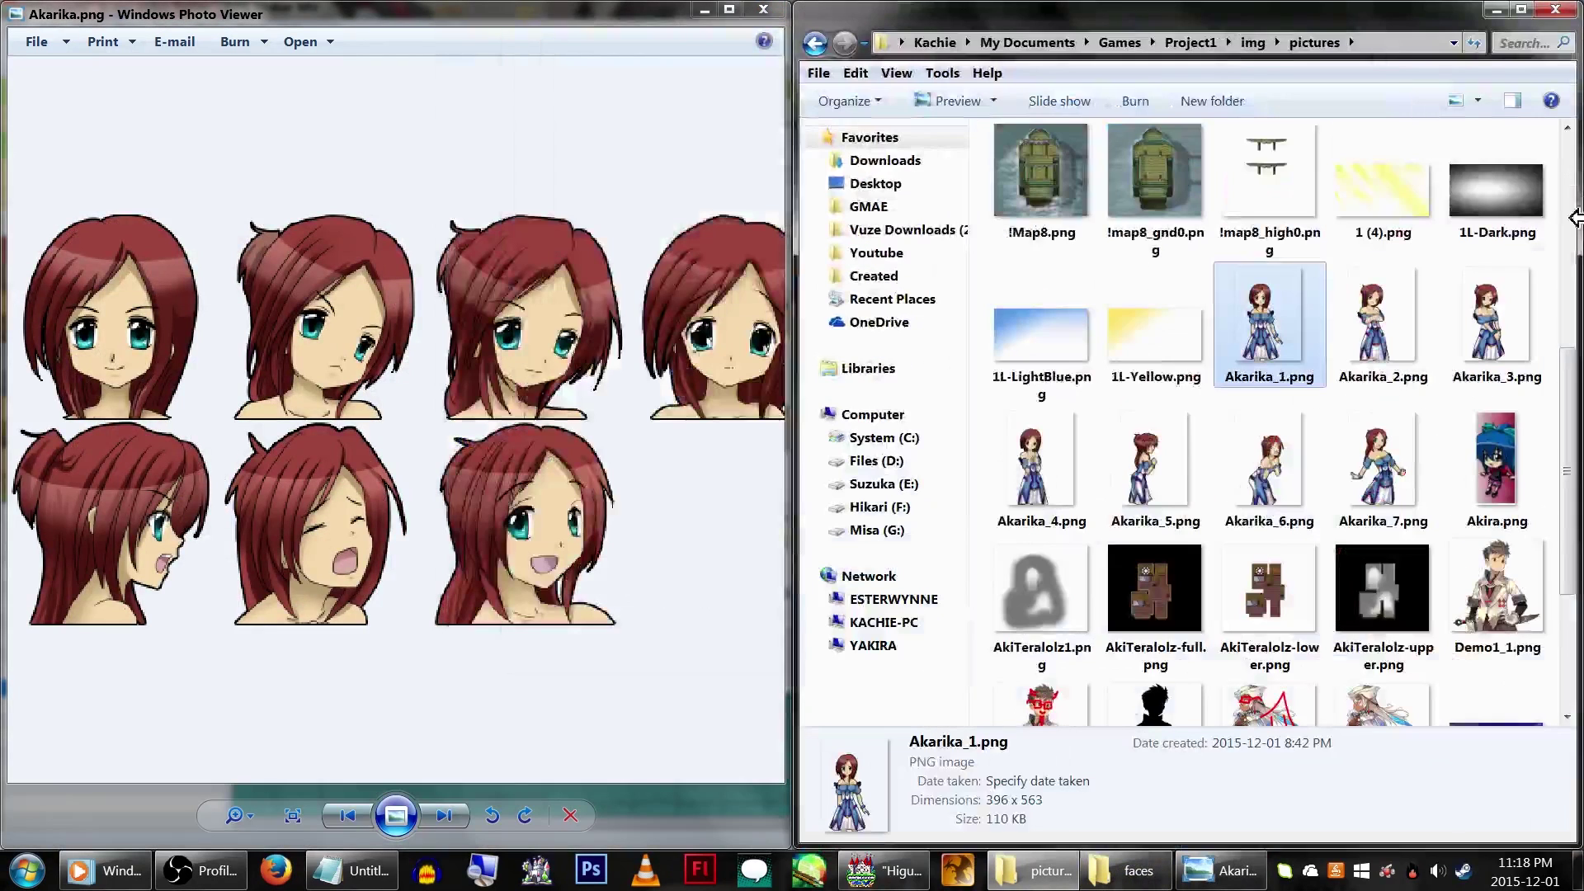
{"action": "double_click", "coordinate": [1270, 334]}
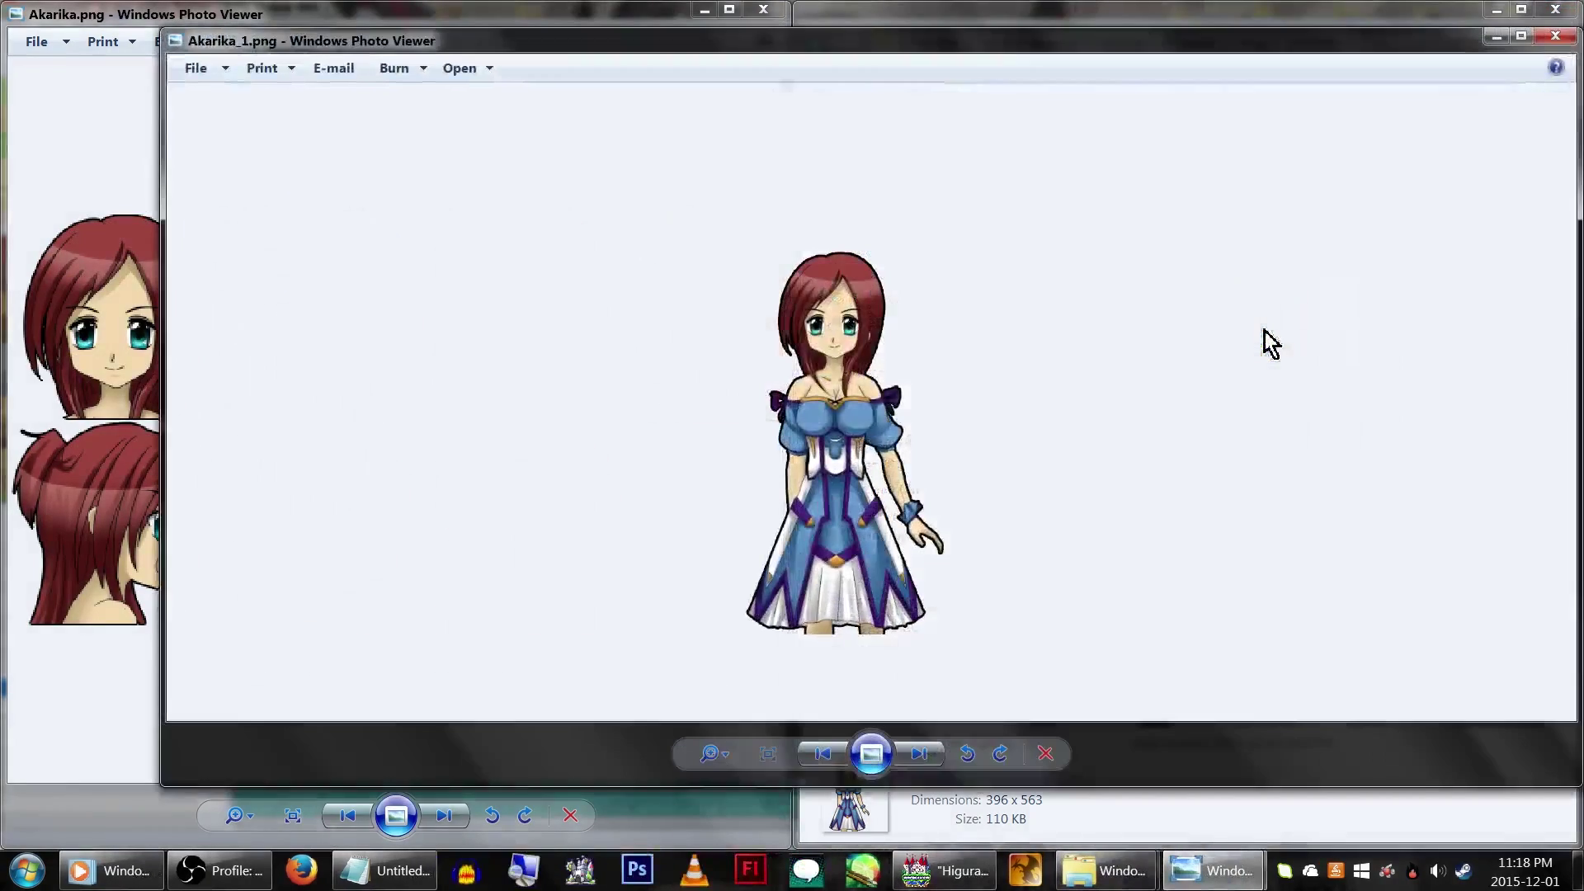
{"action": "left_click_drag", "start_coordinate": [979, 9], "coordinate": [966, 41]}
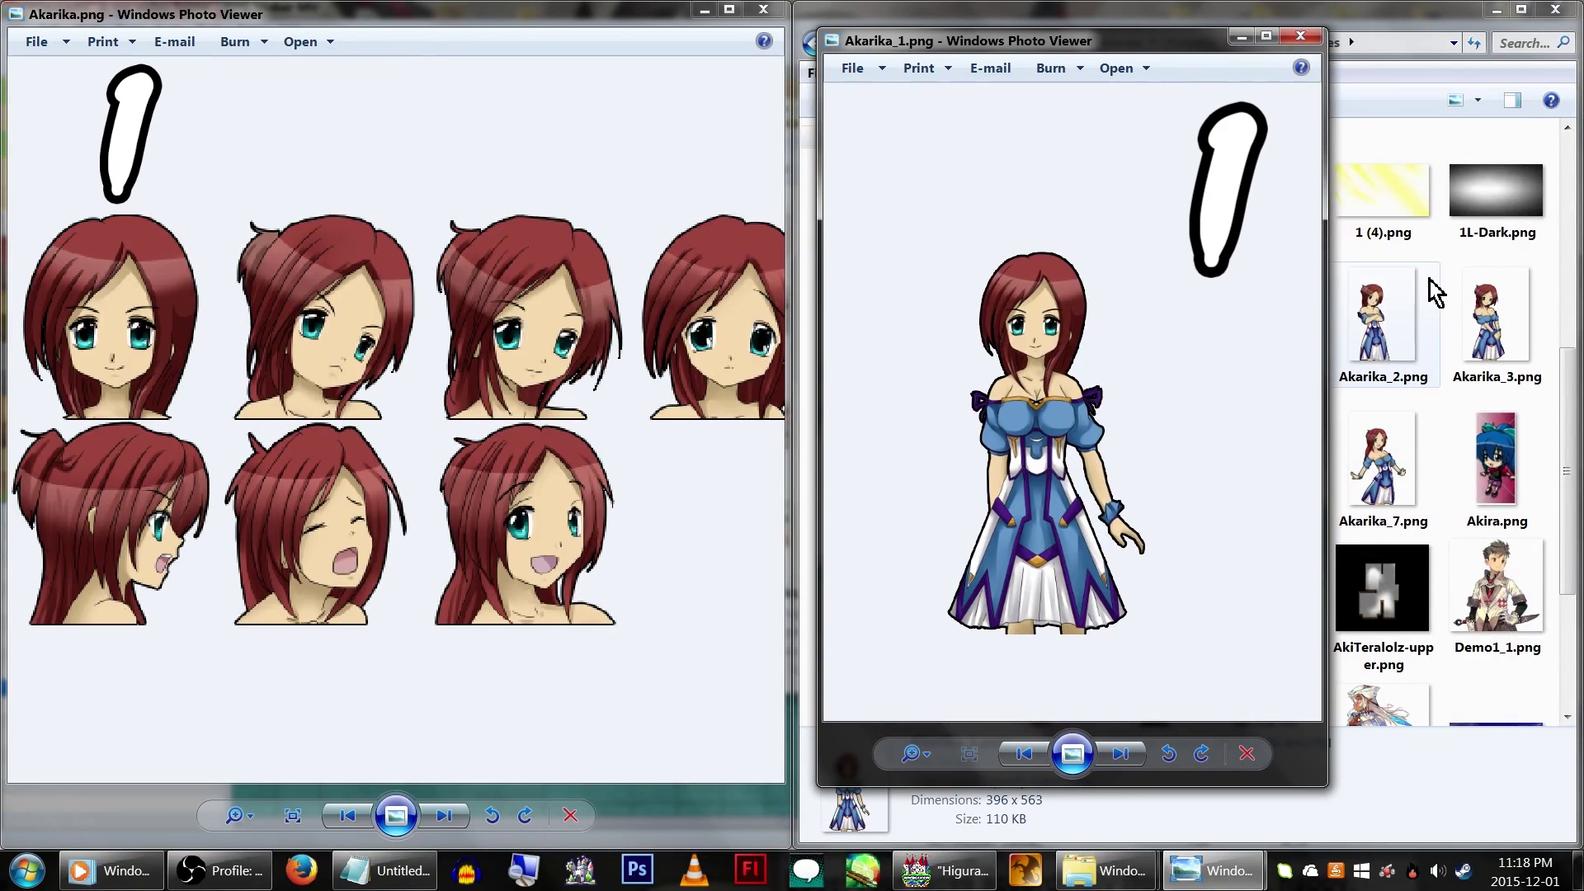
- Compare the numbered Akarika bust images with the matching faces in the face set, and close the bust viewer
{"action": "key", "text": "Right"}
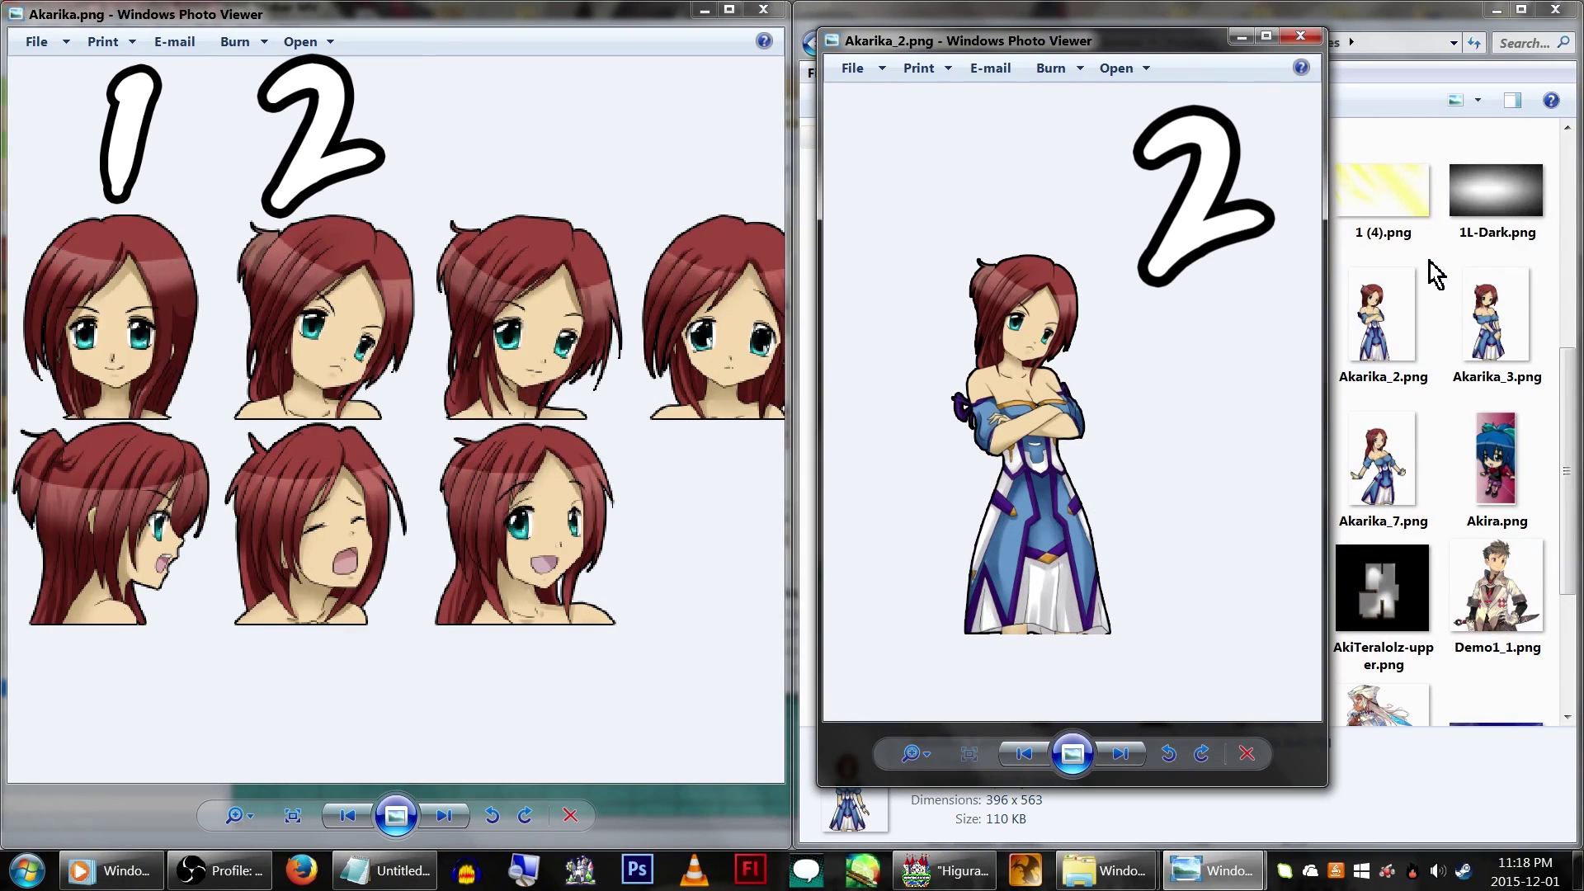
{"action": "key", "text": "Right"}
{"action": "key", "text": "Right"}
{"action": "key", "text": "Right"}
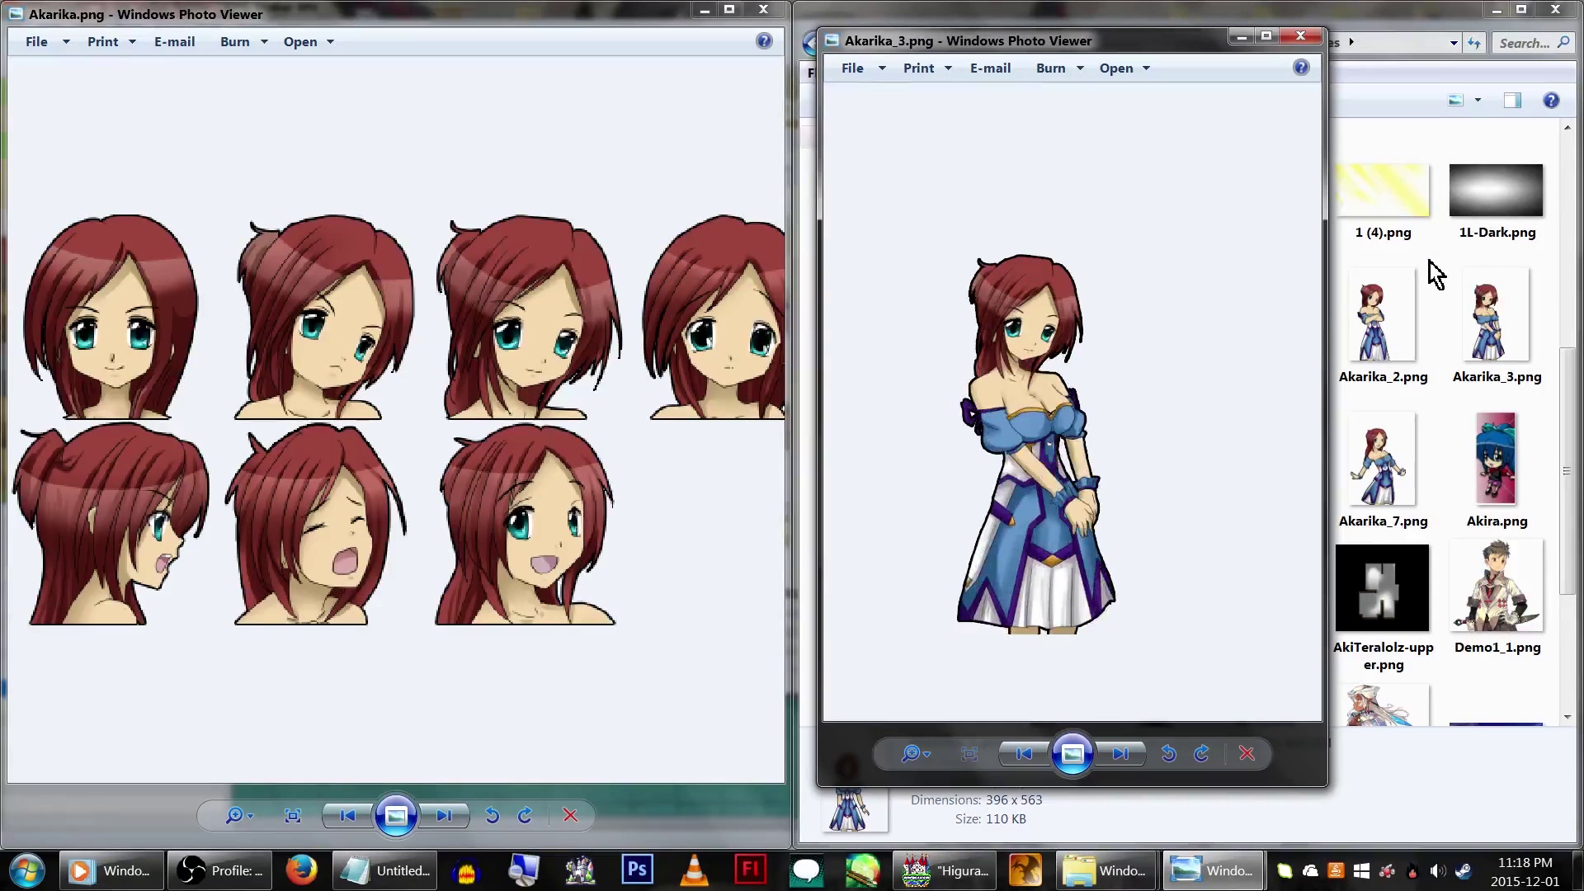
{"action": "key", "text": "Right"}
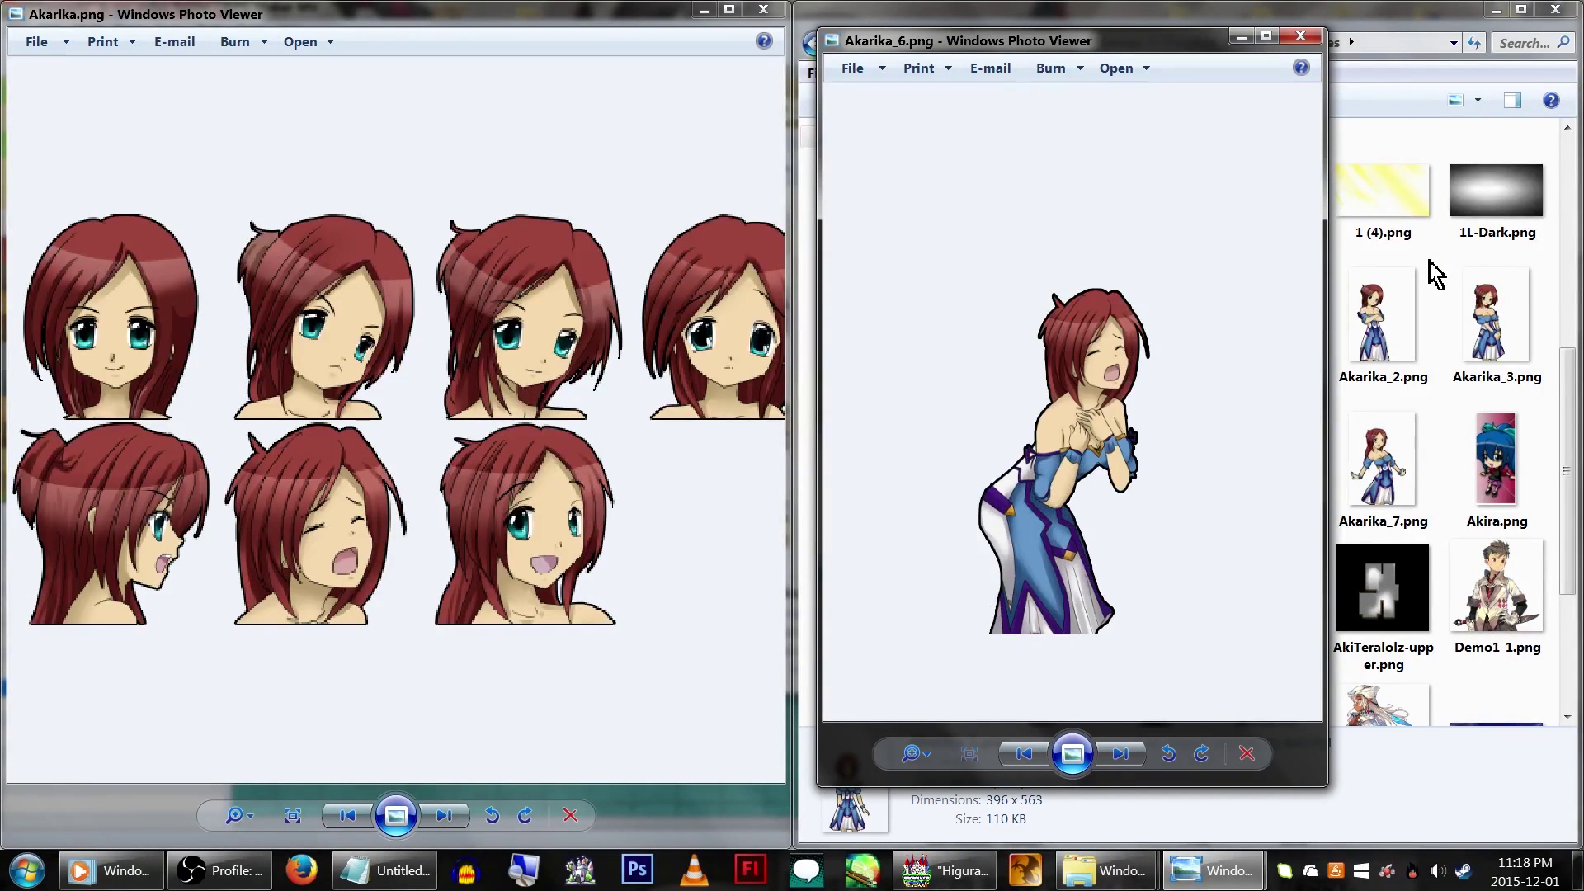
{"action": "key", "text": "Escape"}
- Set the first message of event EV001 in the Seacoast map to use the first Akarika face
{"action": "left_click", "coordinate": [945, 870]}
{"action": "double_click", "coordinate": [884, 654]}
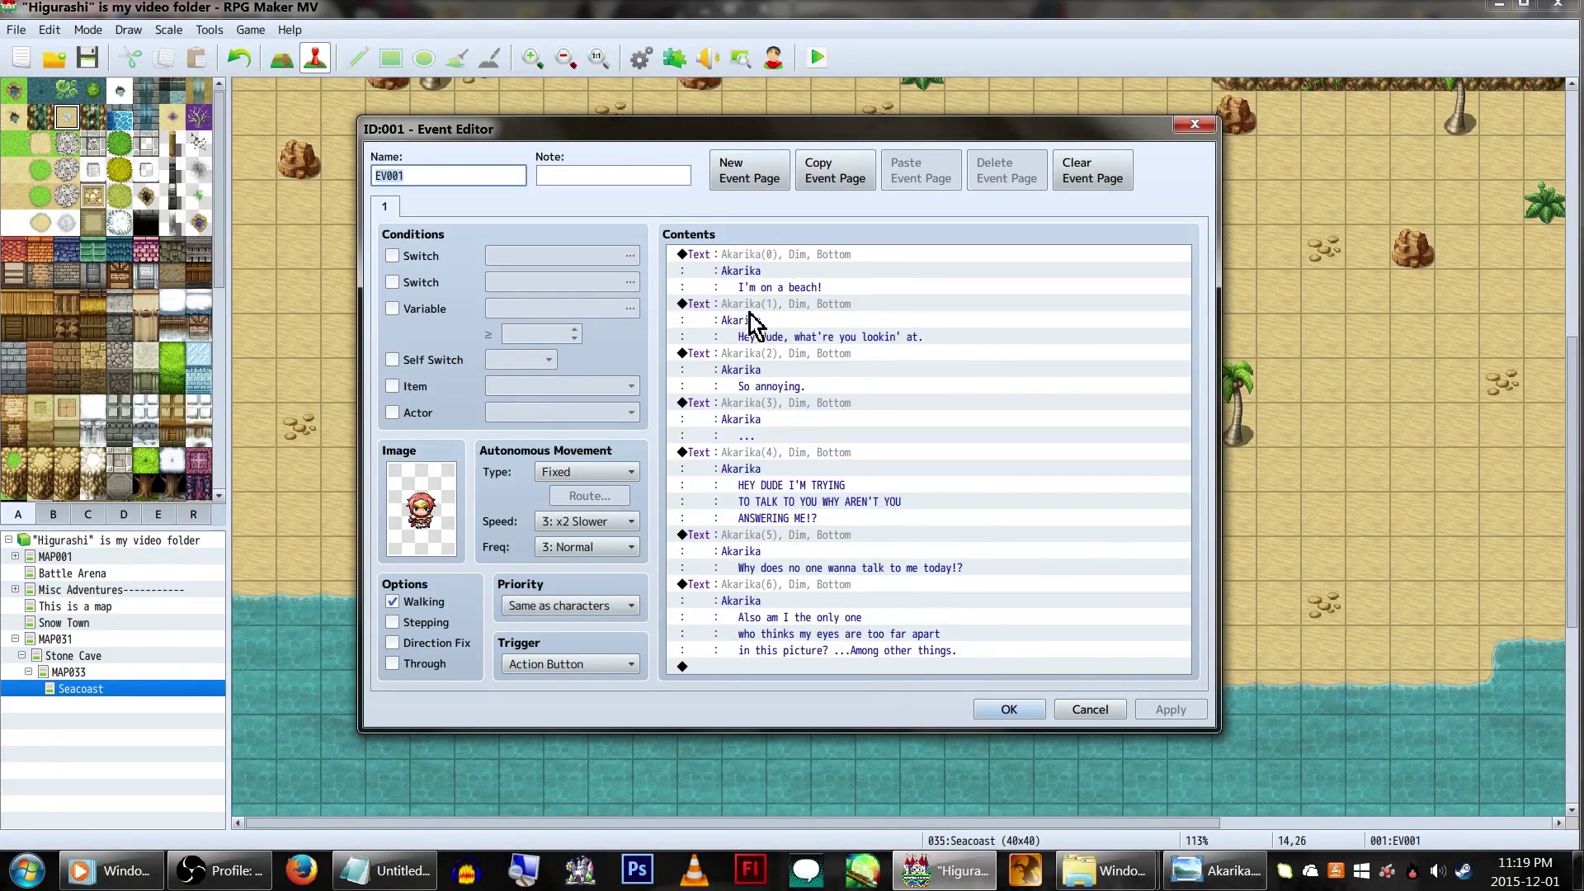
{"action": "double_click", "coordinate": [755, 284]}
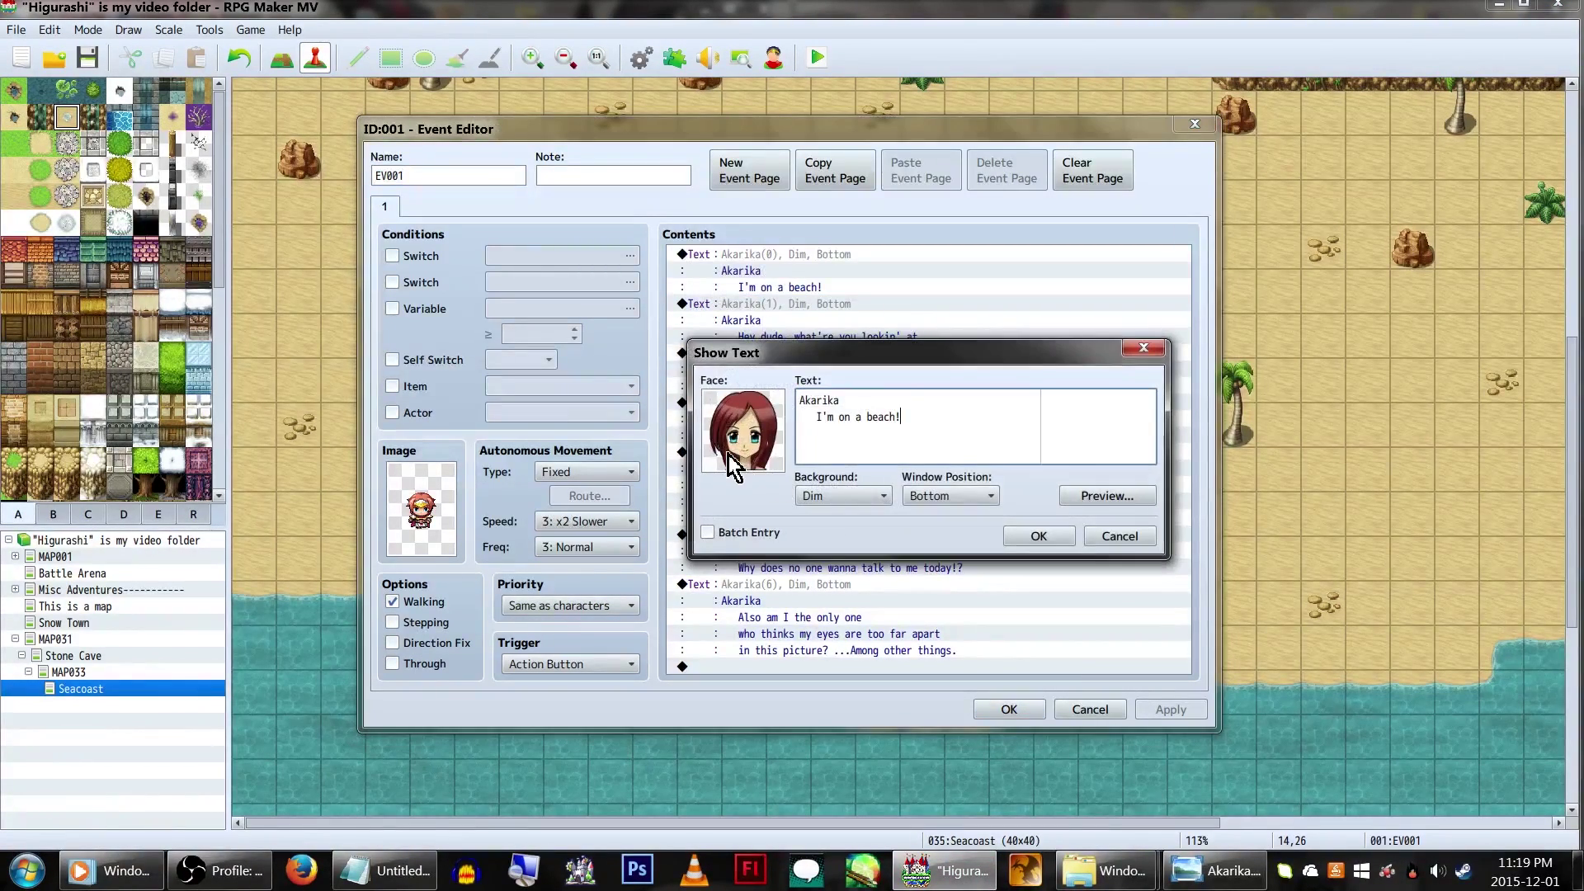
{"action": "double_click", "coordinate": [771, 463]}
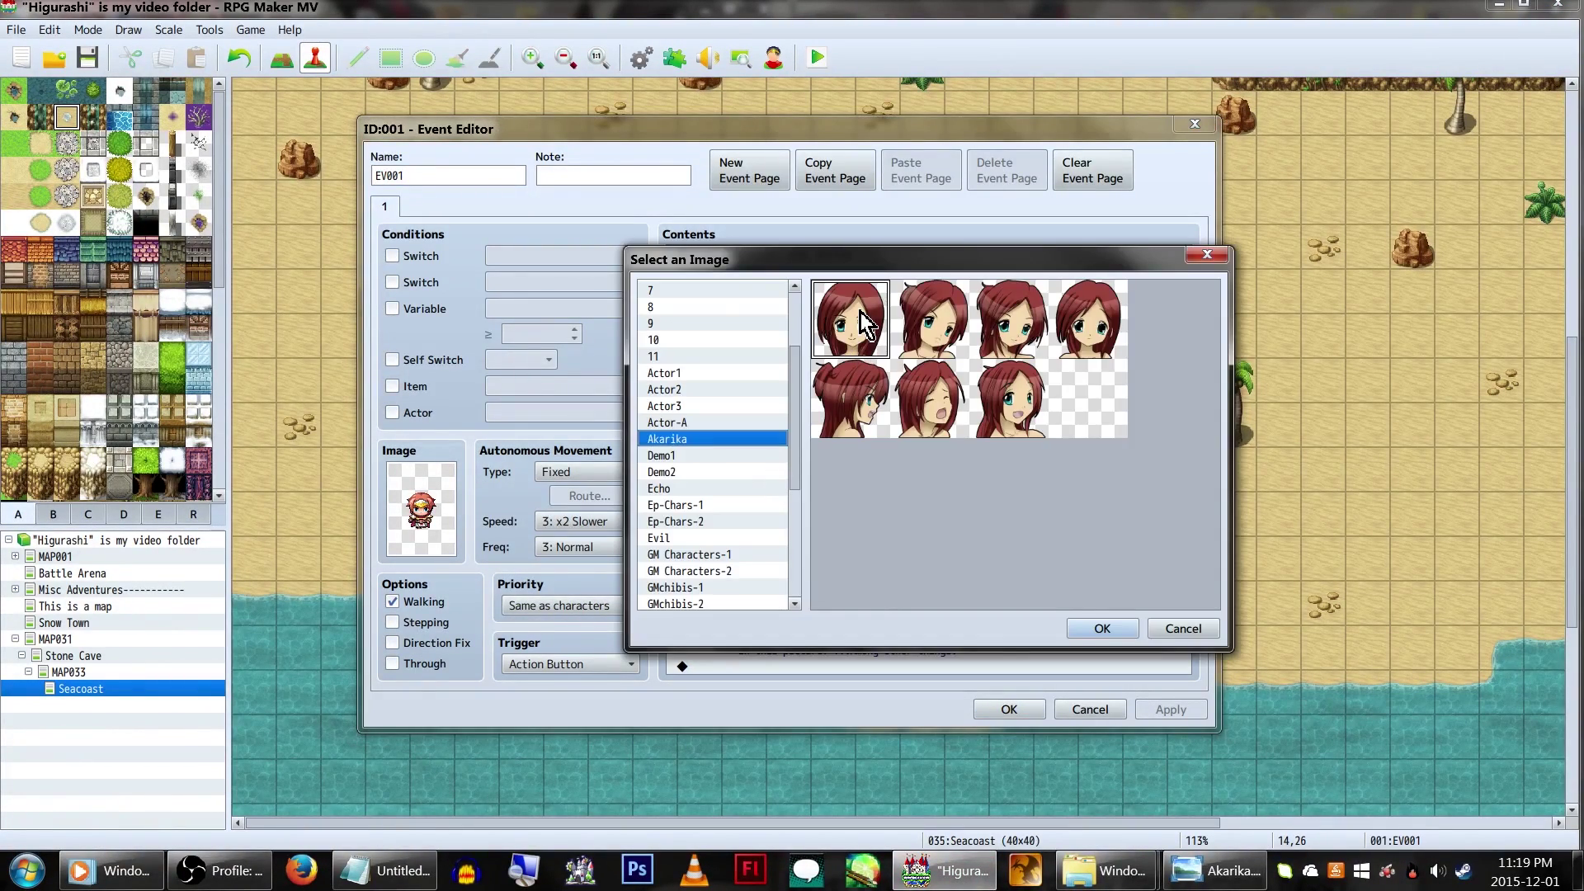
{"action": "double_click", "coordinate": [862, 322]}
{"action": "left_click", "coordinate": [1041, 536]}
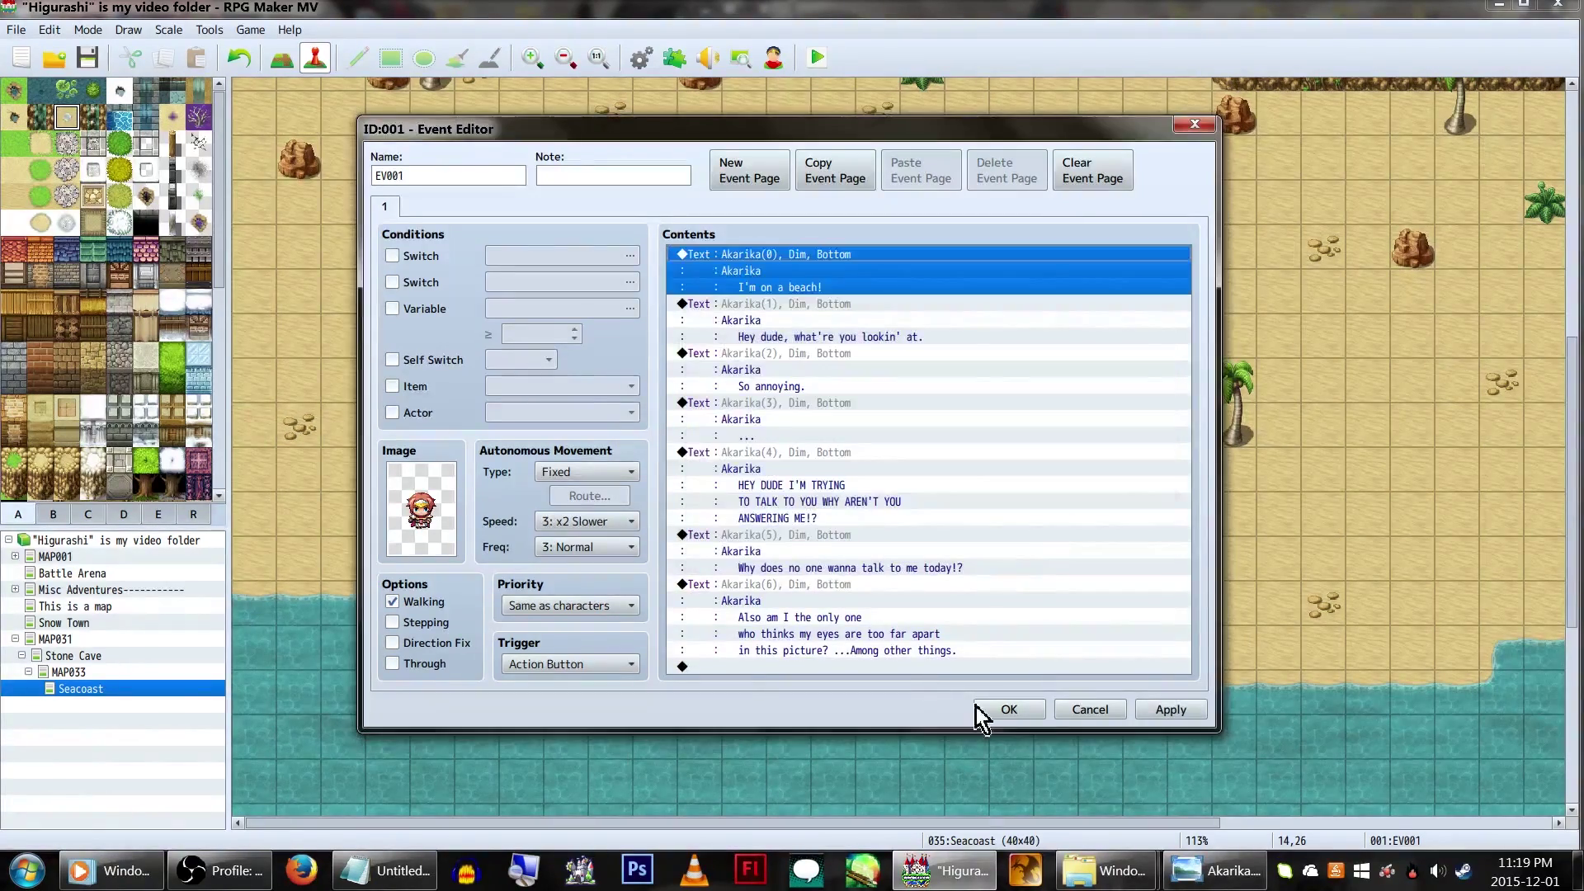
{"action": "left_click", "coordinate": [1002, 708]}
- Turn off the GALV_MessageBusts plugin in the Plugin Manager
{"action": "left_click", "coordinate": [674, 58]}
{"action": "right_click", "coordinate": [820, 619]}
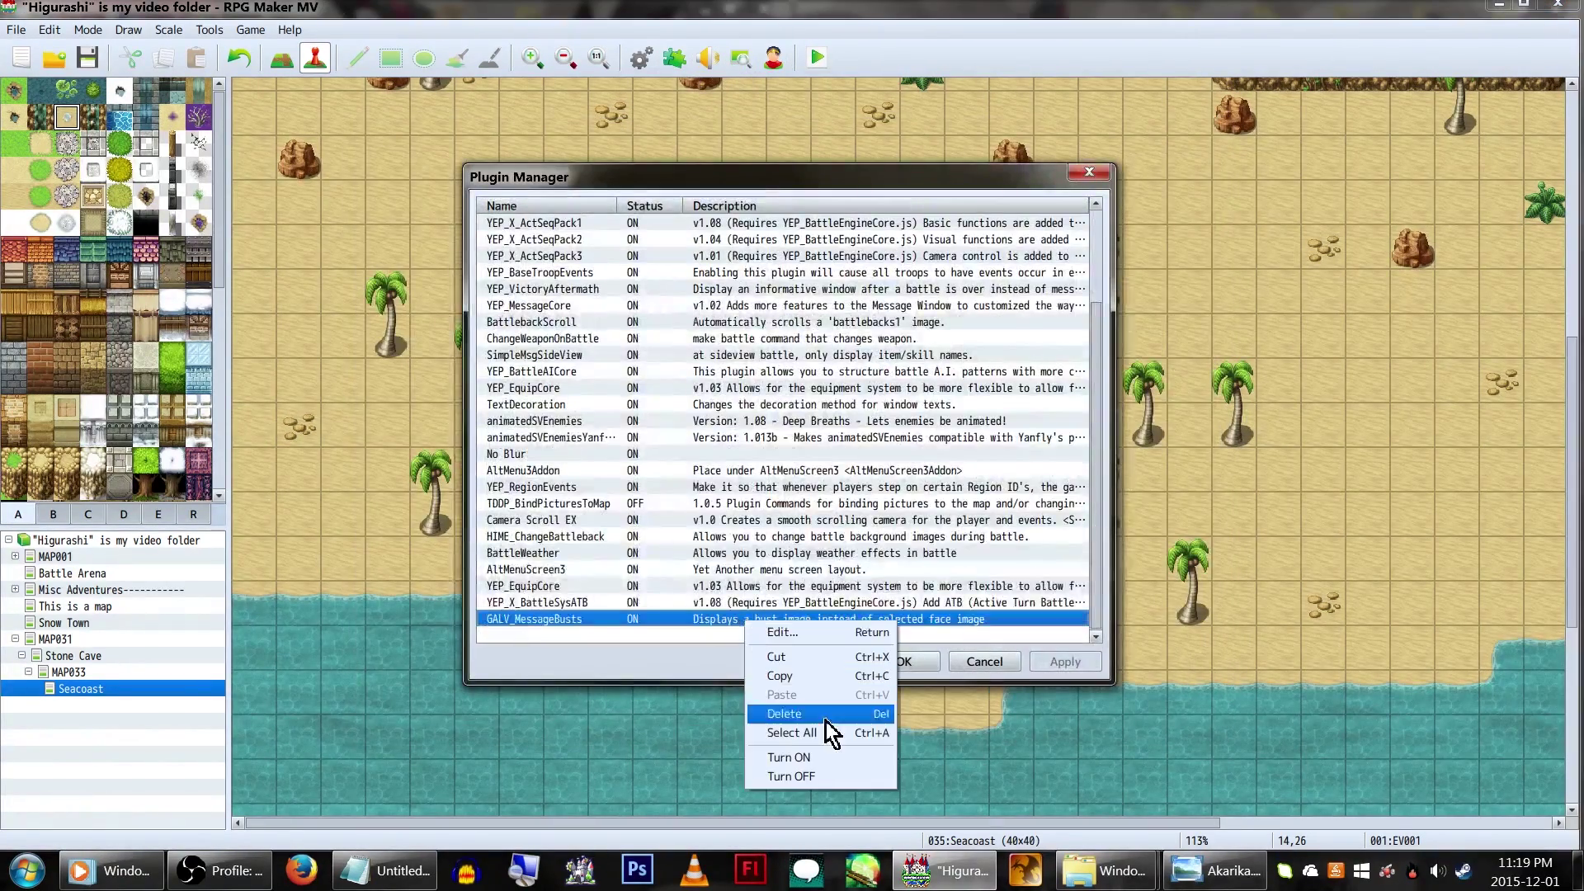
{"action": "left_click", "coordinate": [825, 721]}
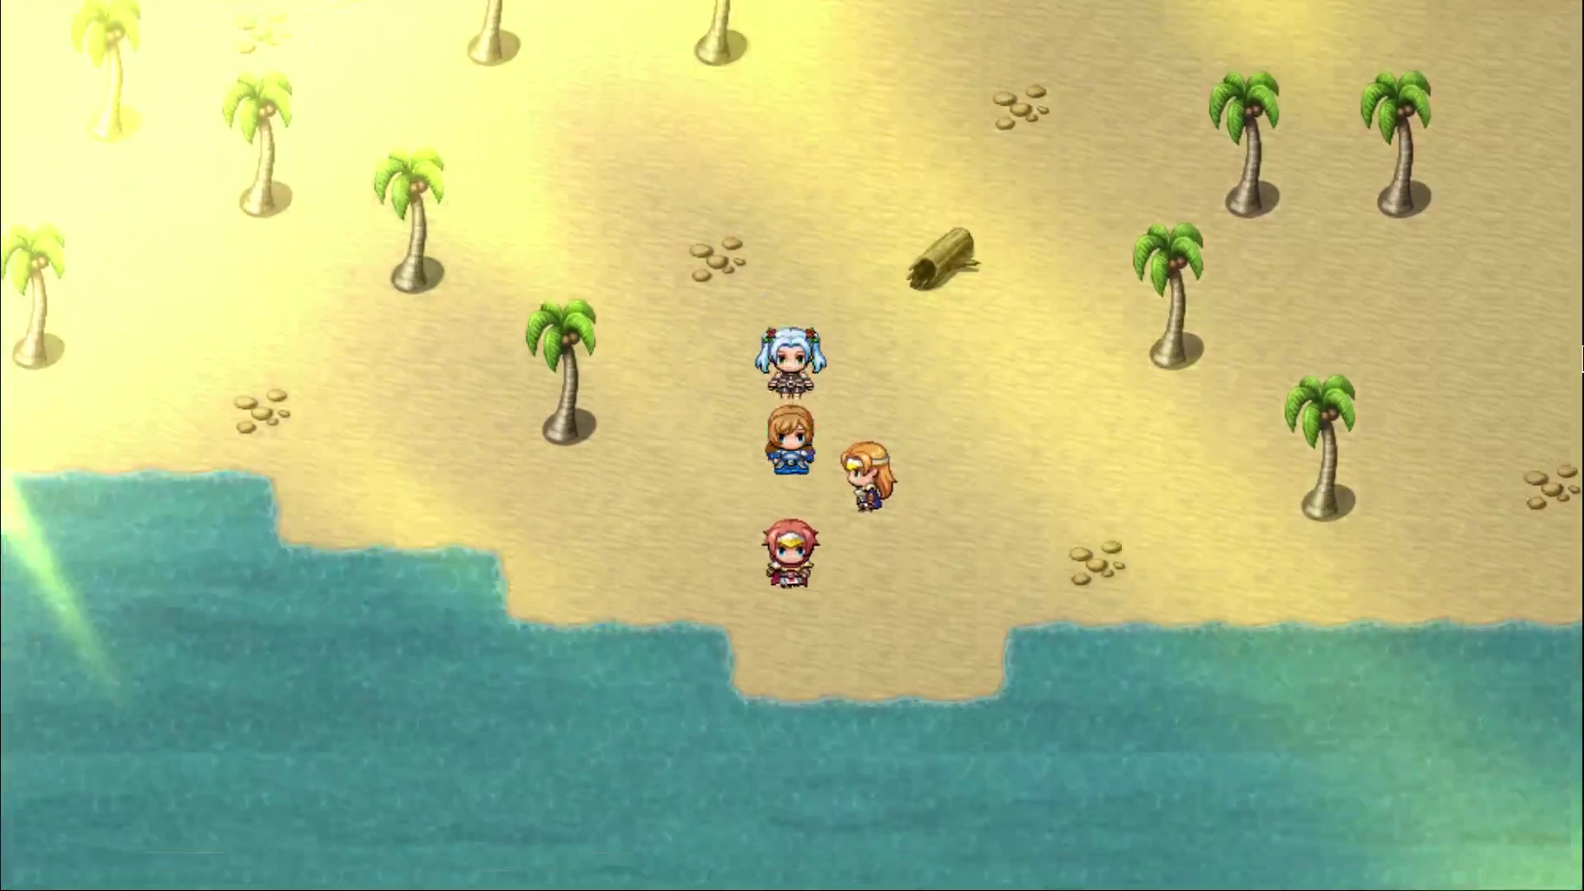
- Talk to Akarika in the playtest and advance through her messages to check how the face images and bust display
{"action": "key", "text": "Return"}
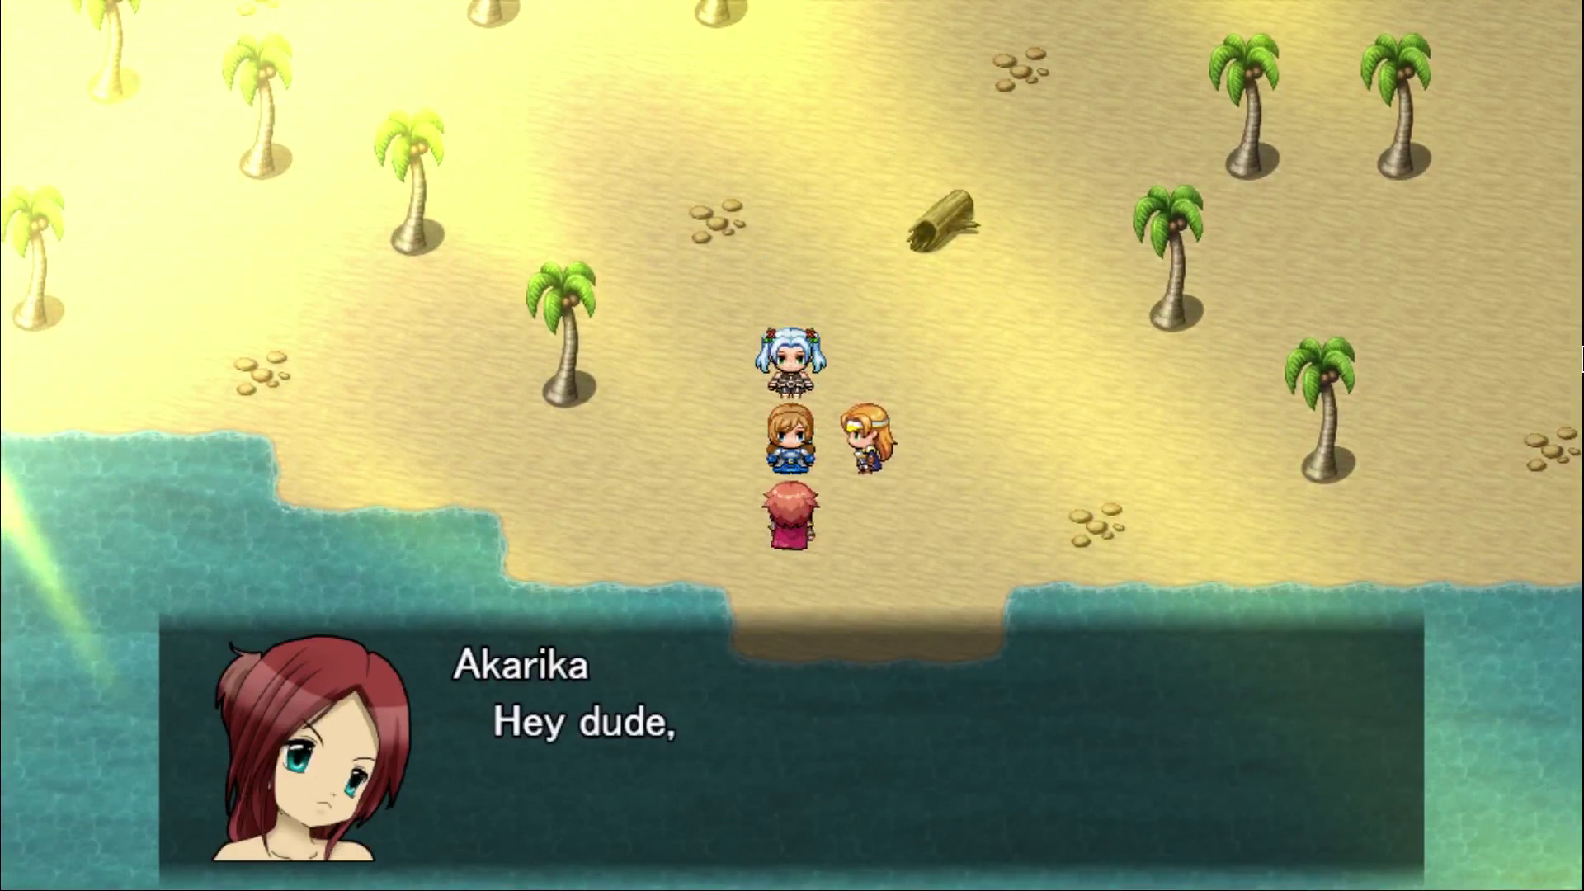
{"action": "key", "text": "Return"}
{"action": "key", "text": "Return"}
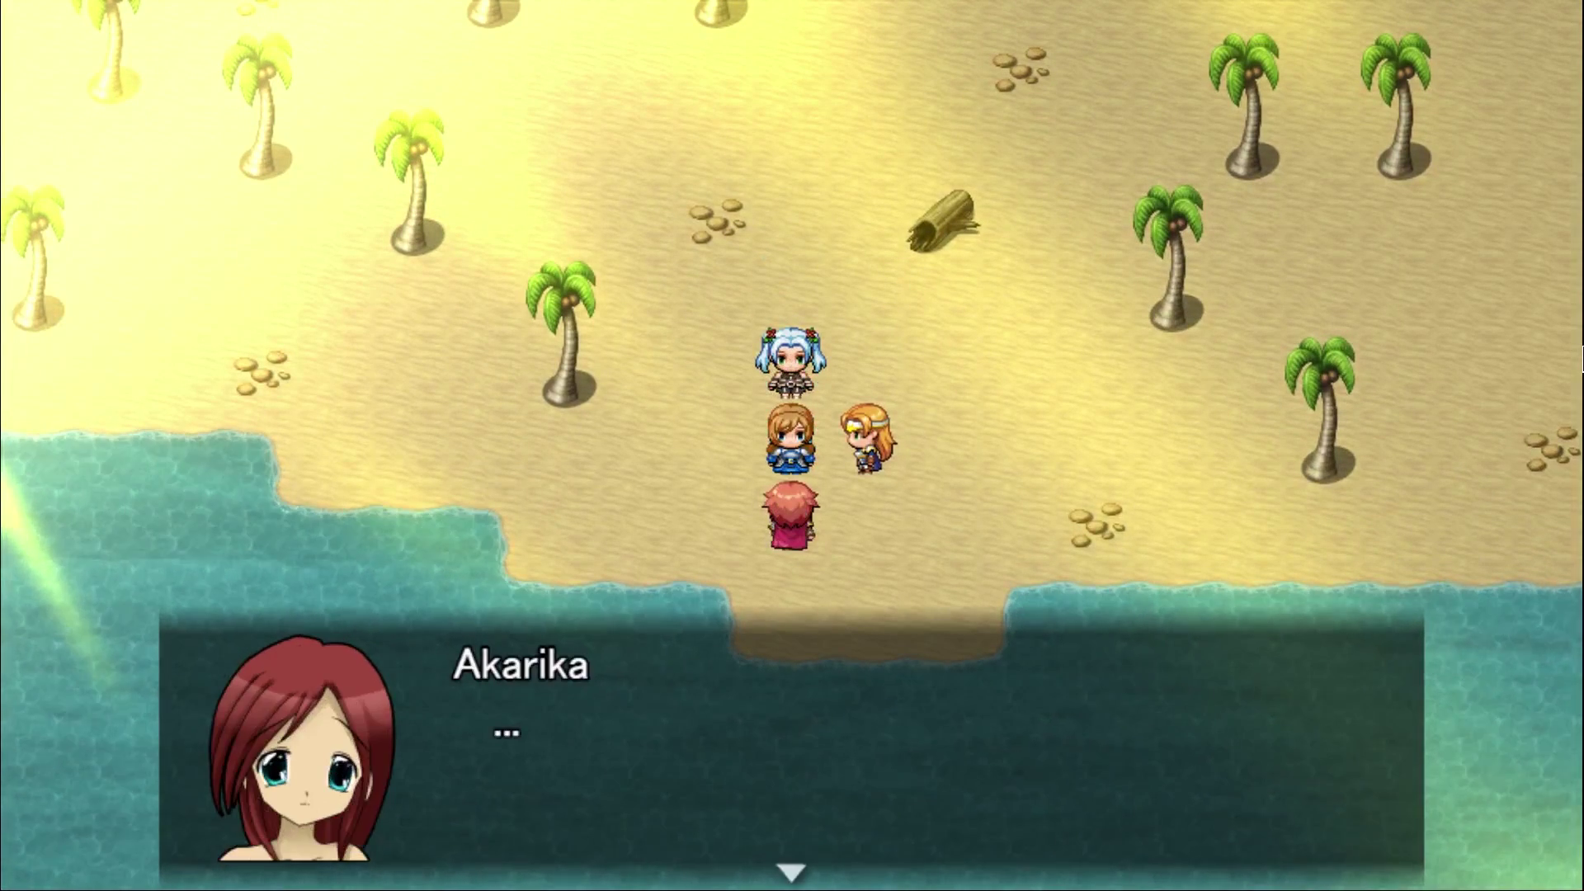
{"action": "key", "text": "Return"}
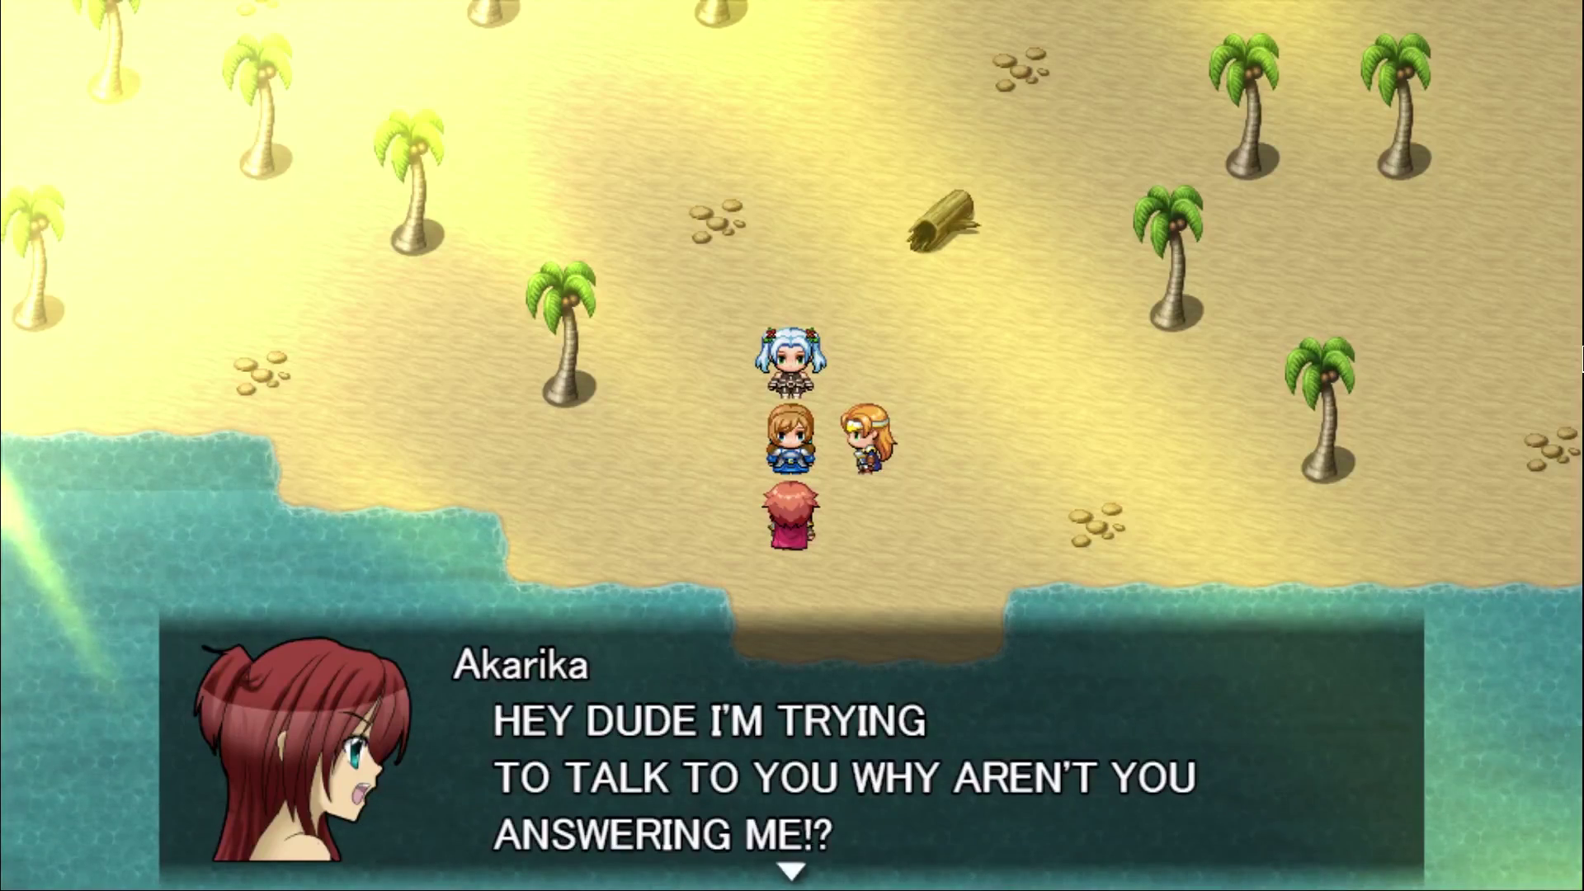
{"action": "key", "text": "Return"}
{"action": "key", "text": "Return"}
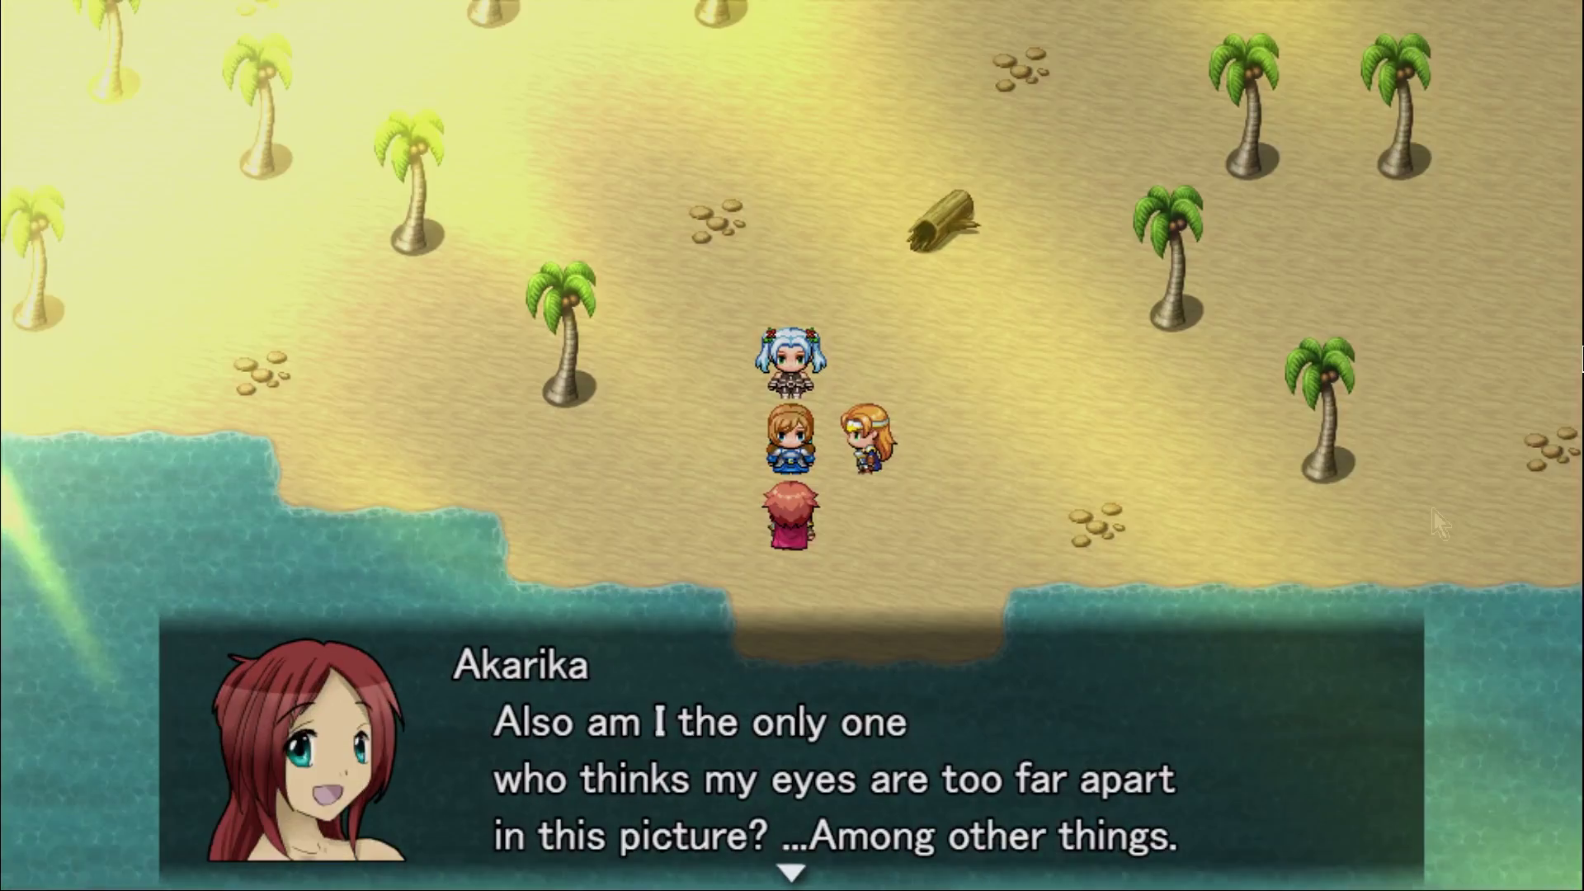
{"action": "key", "text": "Return"}
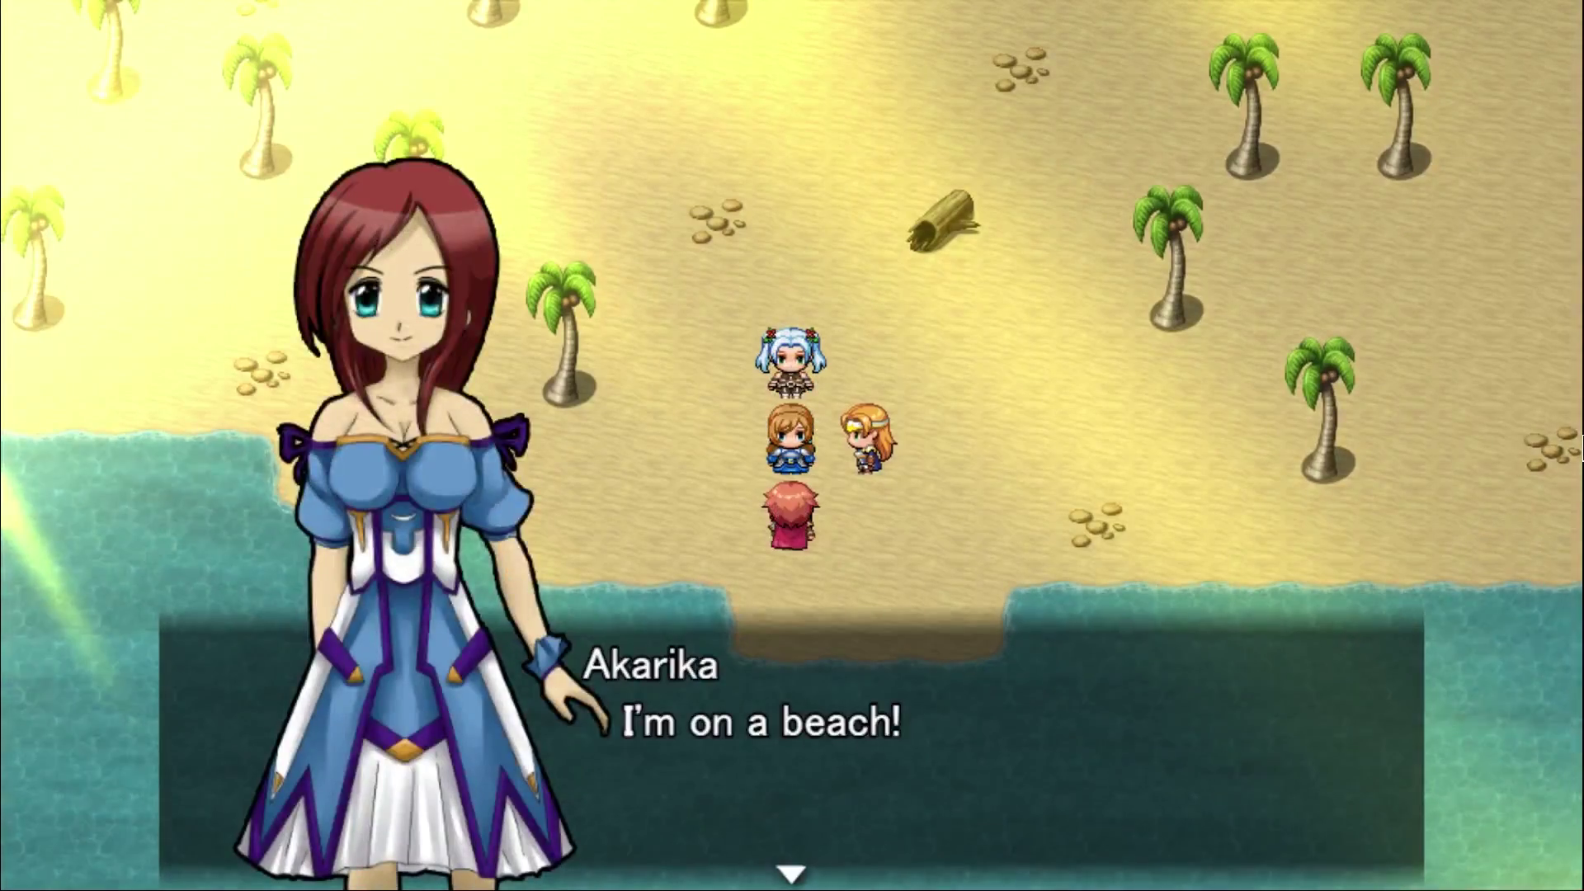
- Advance through Akarika's messages in the playtest to check the bust picture shown for each one
{"action": "key", "text": "Return"}
{"action": "key", "text": "Return"}
{"action": "key", "text": "Return"}
{"action": "key", "text": "Return"}
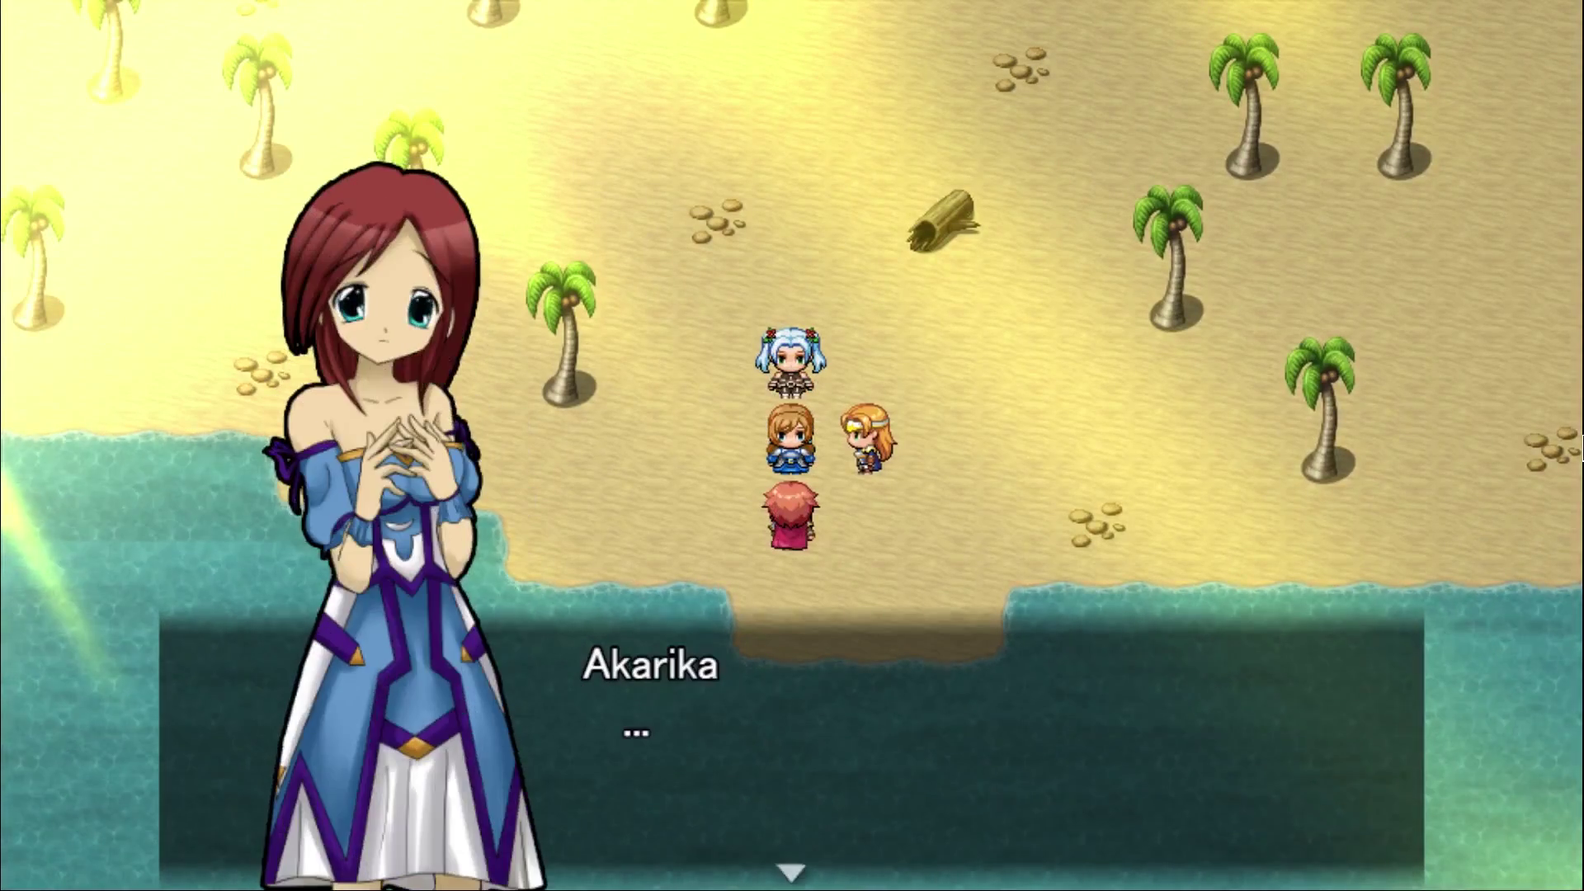
{"action": "key", "text": "Return"}
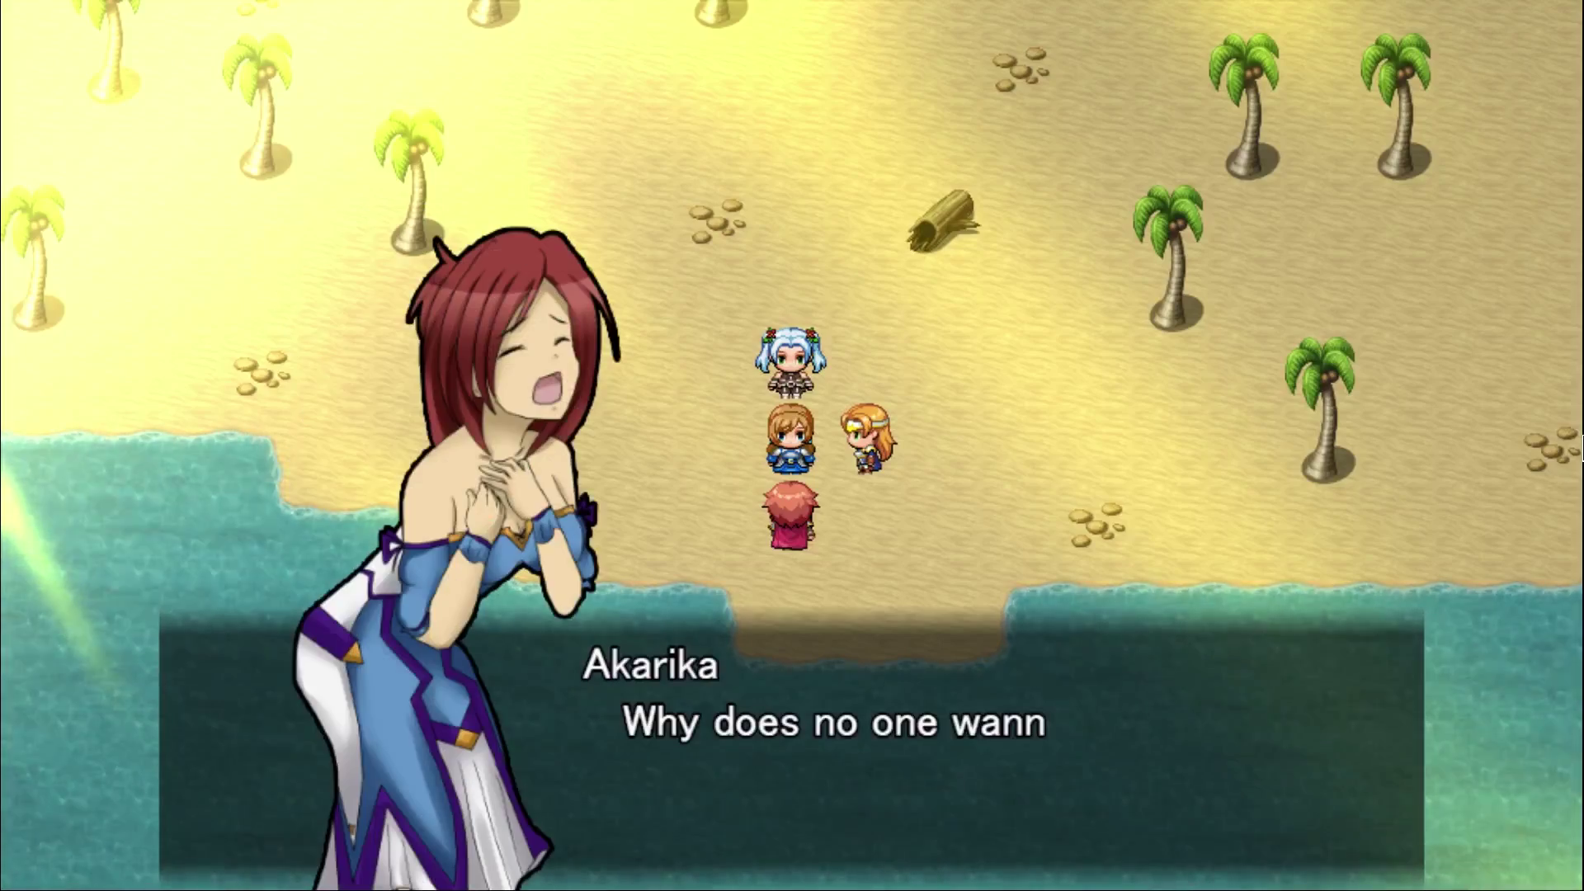
{"action": "key", "text": "Return"}
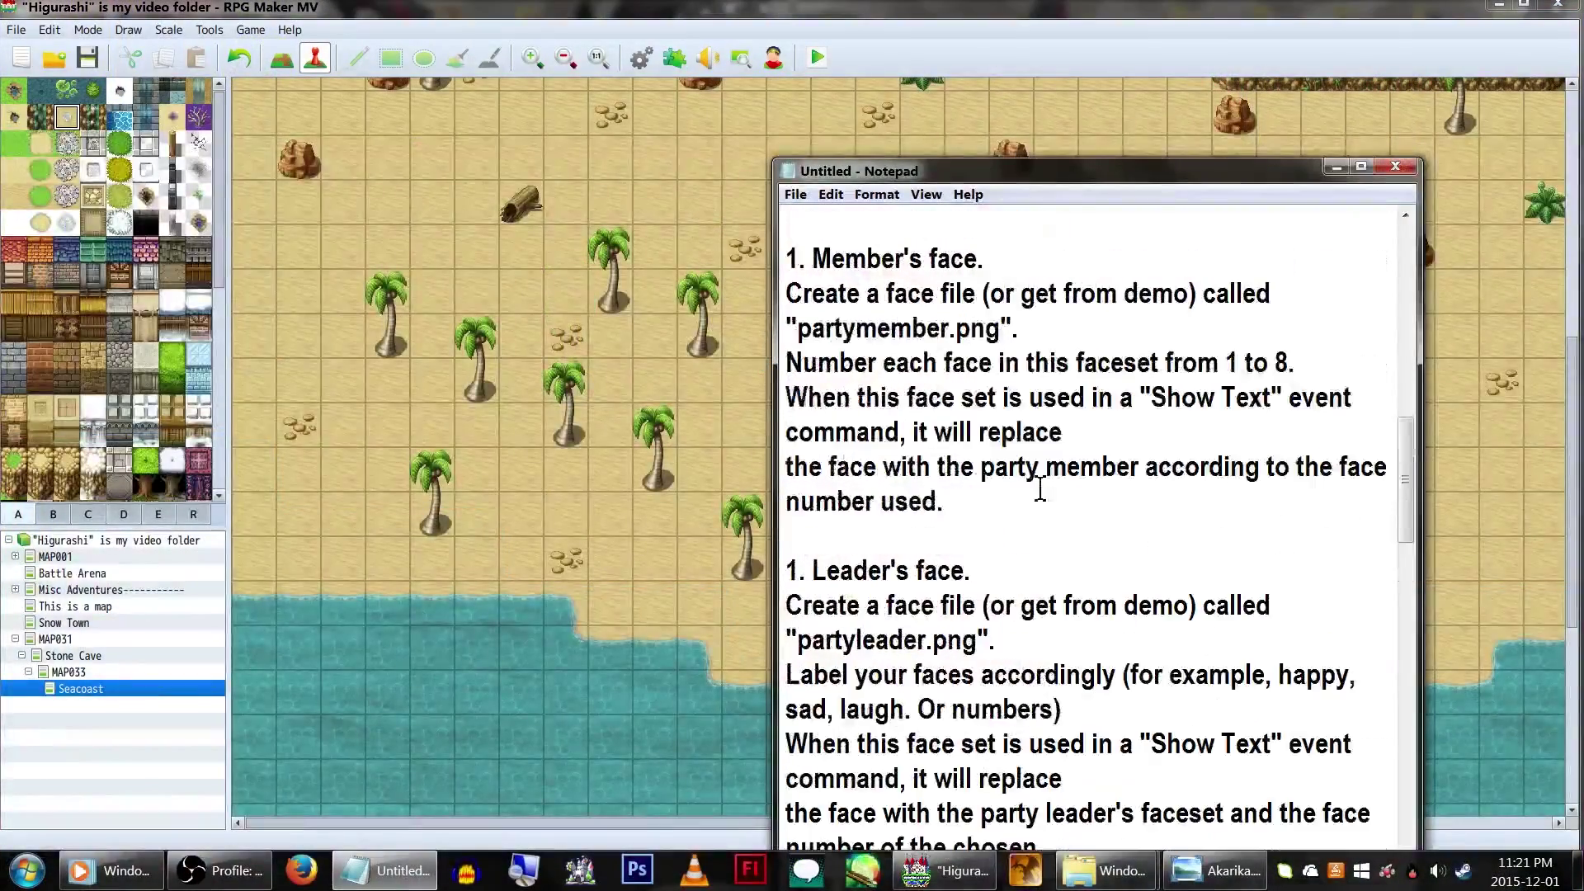
- Read the Member's face and Leader's face instructions in the plugin notes
{"action": "left_click_drag", "start_coordinate": [1003, 513], "coordinate": [785, 258]}
{"action": "scroll", "coordinate": [908, 413], "scroll_direction": "down", "scroll_amount": 1}
{"action": "left_click_drag", "start_coordinate": [786, 467], "coordinate": [1301, 775]}
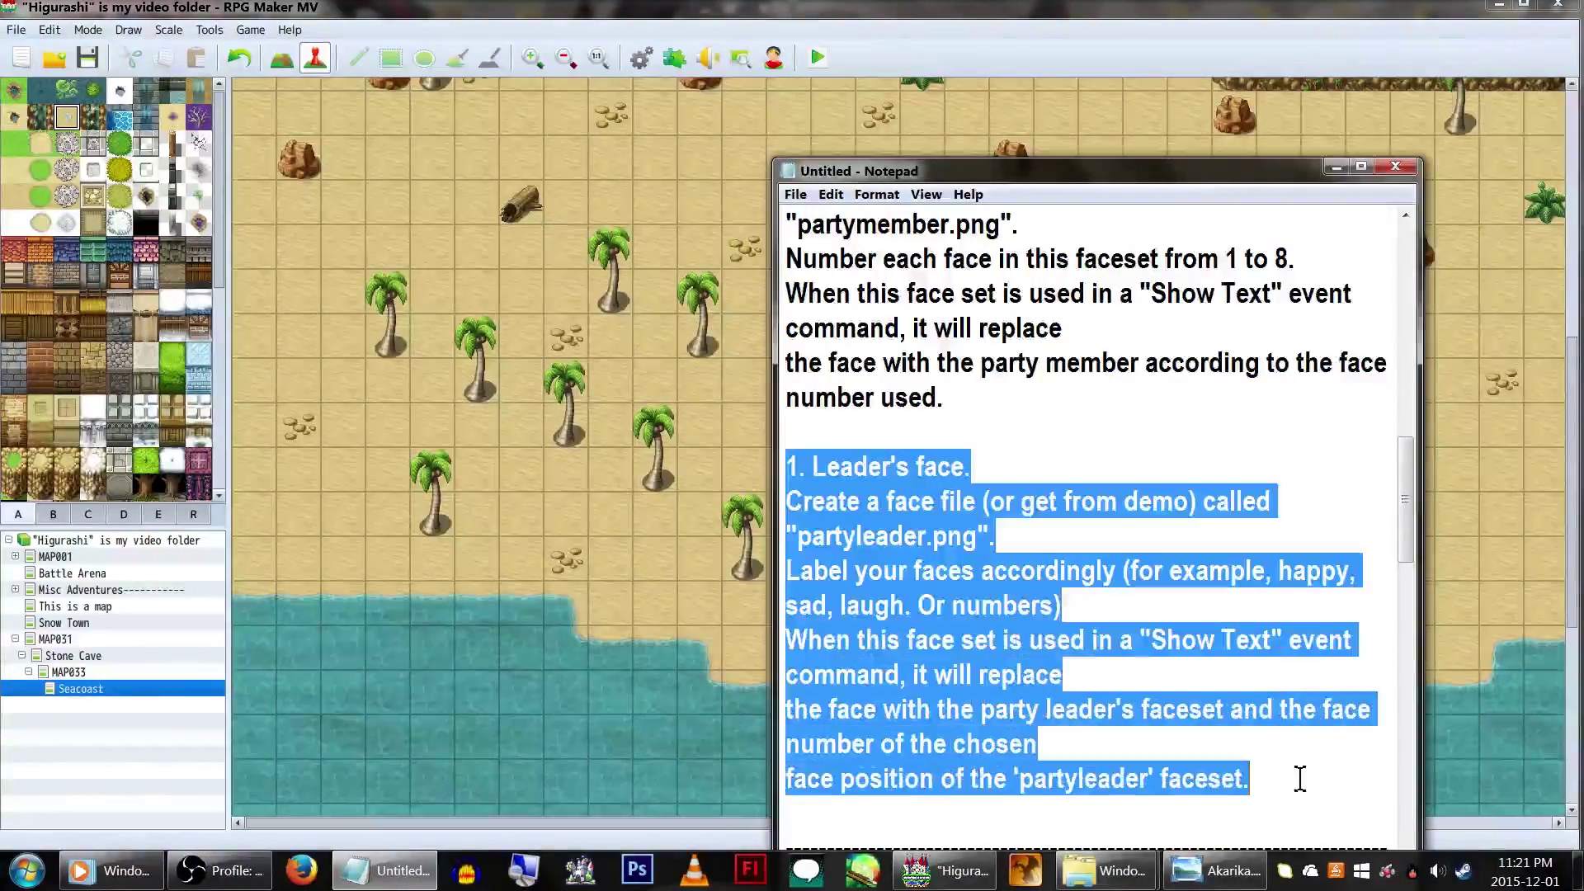
{"action": "left_click", "coordinate": [1302, 784]}
{"action": "key", "text": "alt+Tab"}
- Open event EV002 on the Seacoast map and compare the PartyLeader, Akarika and PartyMember face sets
{"action": "double_click", "coordinate": [896, 665]}
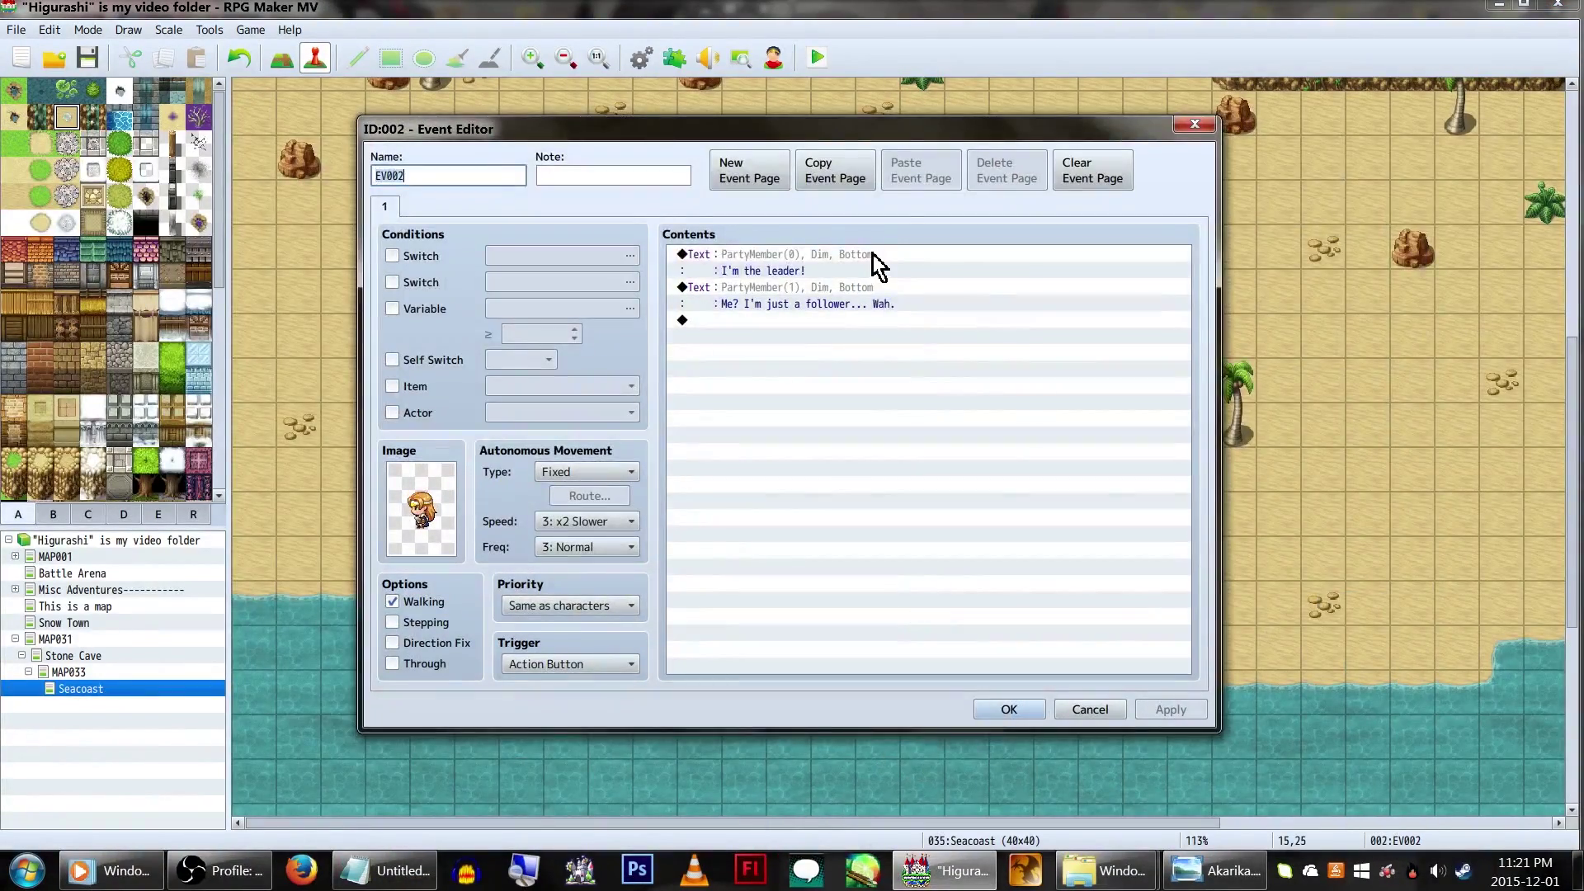
{"action": "double_click", "coordinate": [420, 508]}
{"action": "left_click", "coordinate": [764, 488]}
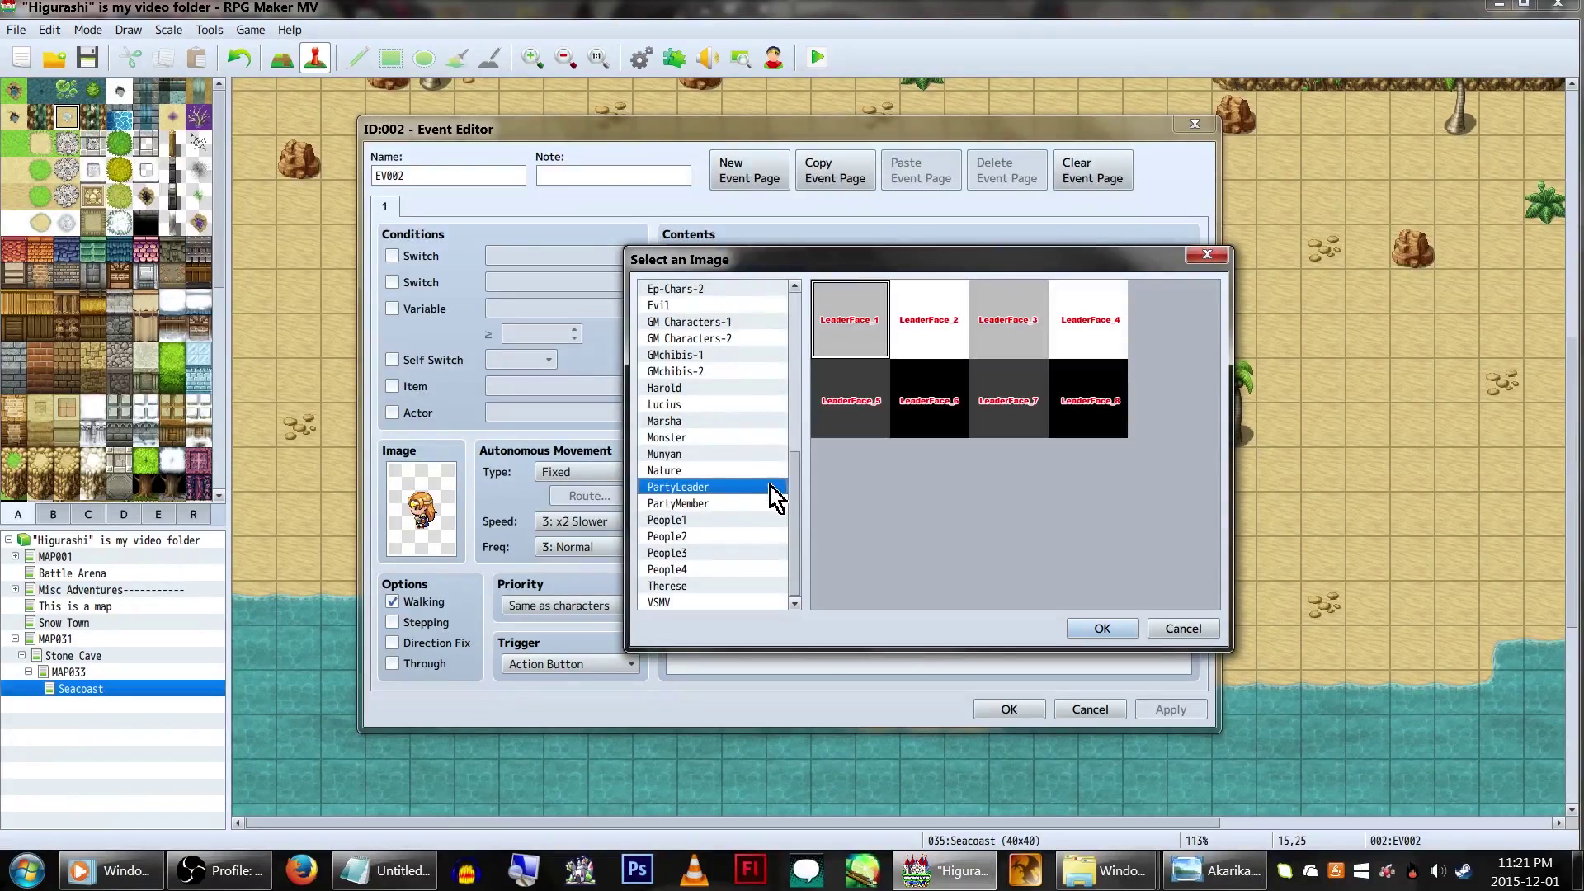
{"action": "scroll", "coordinate": [775, 498], "scroll_direction": "up", "scroll_amount": 3}
{"action": "left_click", "coordinate": [783, 335]}
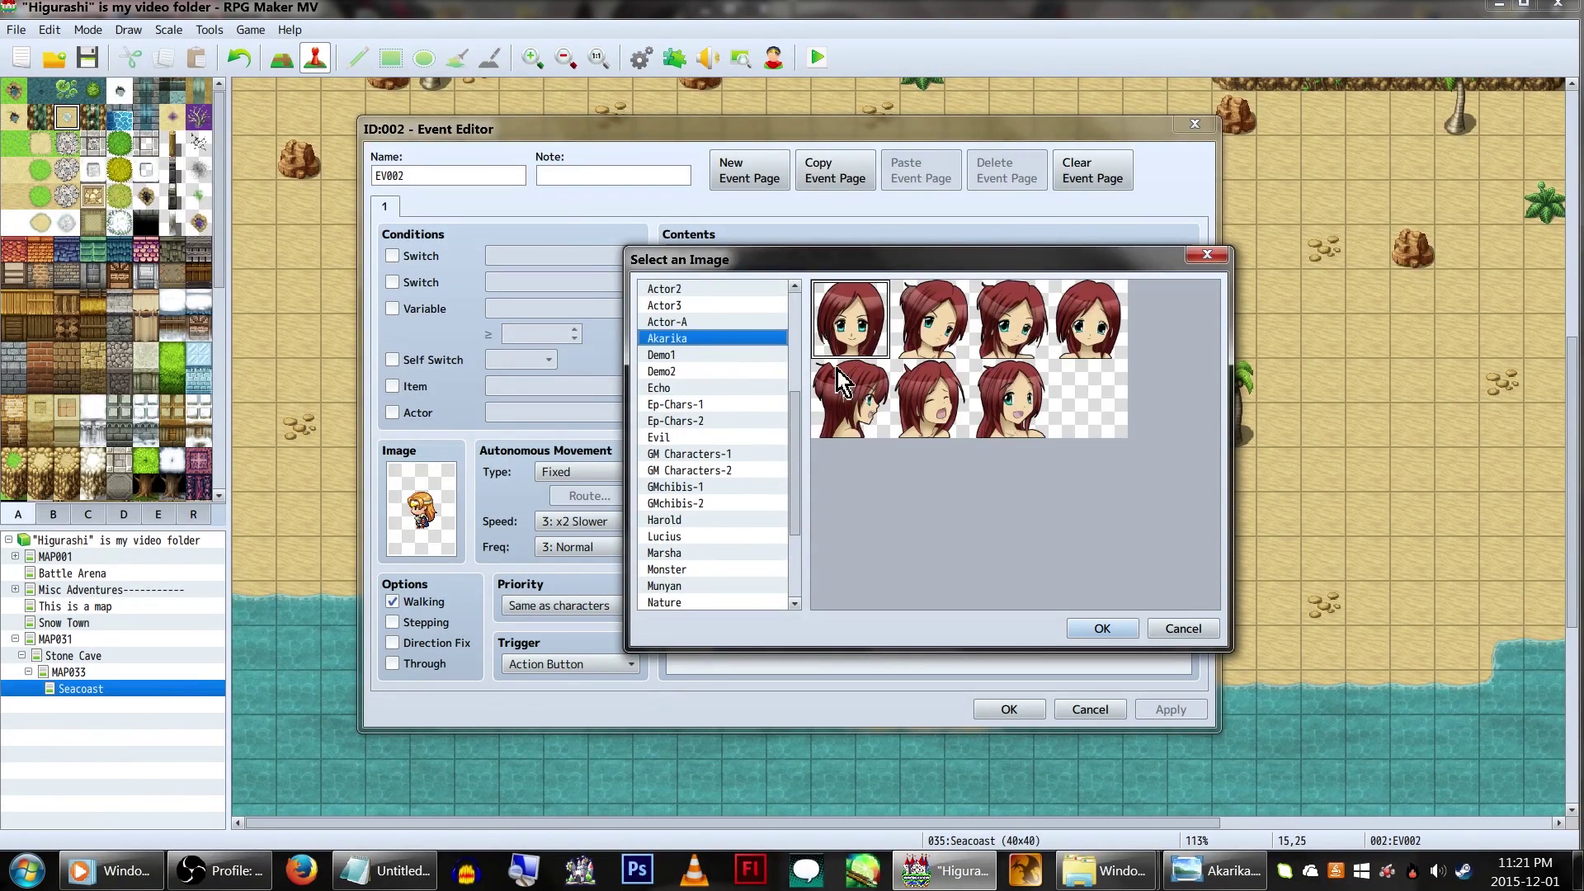
{"action": "scroll", "coordinate": [716, 446], "scroll_direction": "down", "scroll_amount": 3}
{"action": "left_click", "coordinate": [718, 503]}
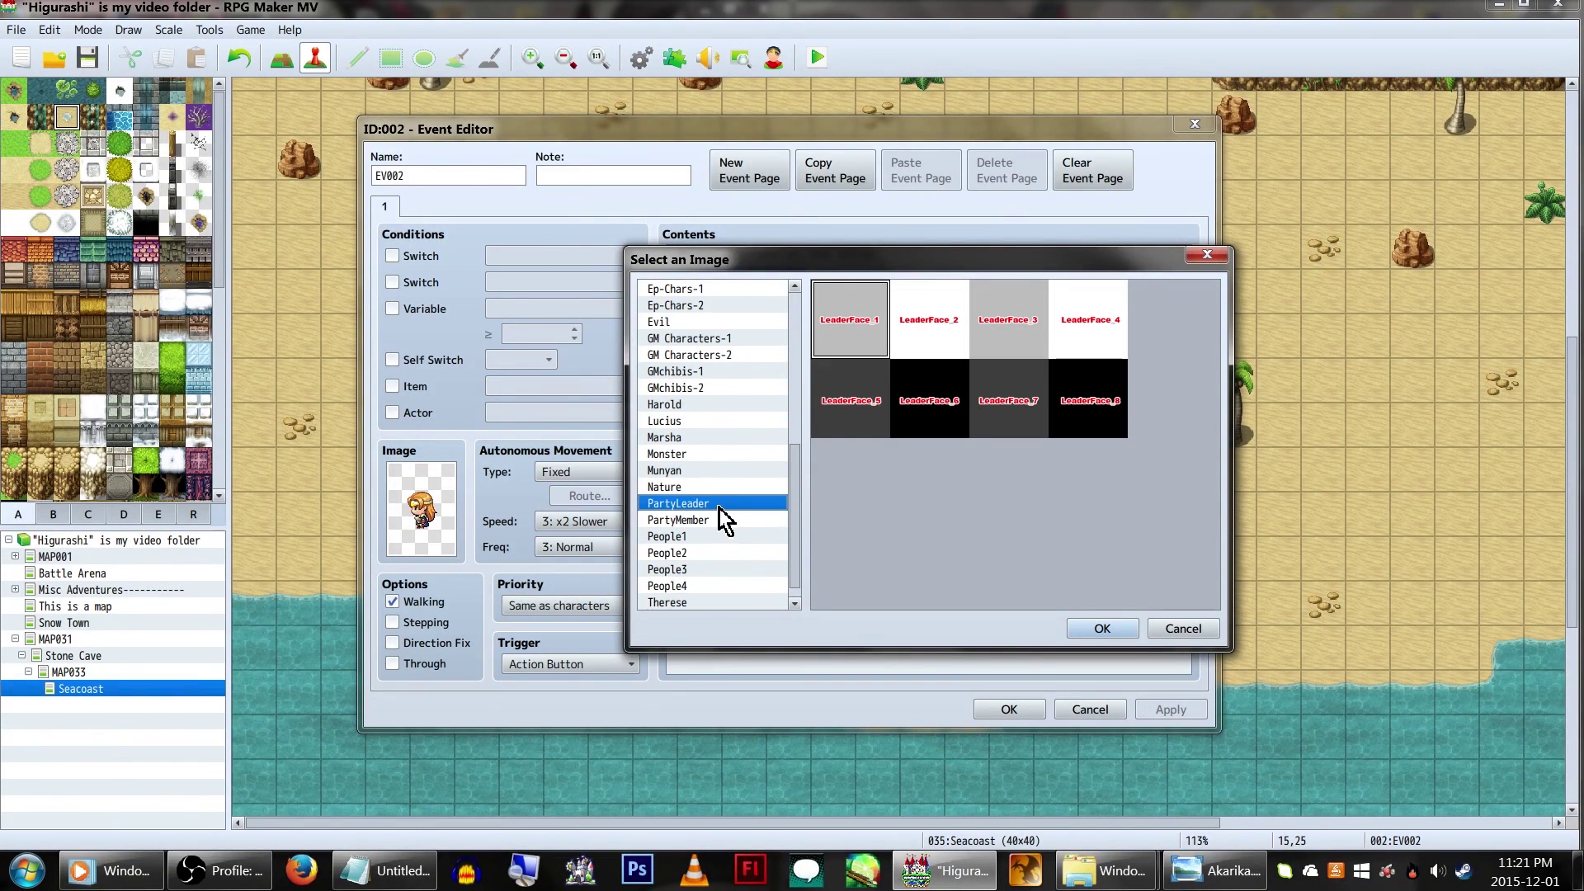
{"action": "left_click", "coordinate": [735, 523]}
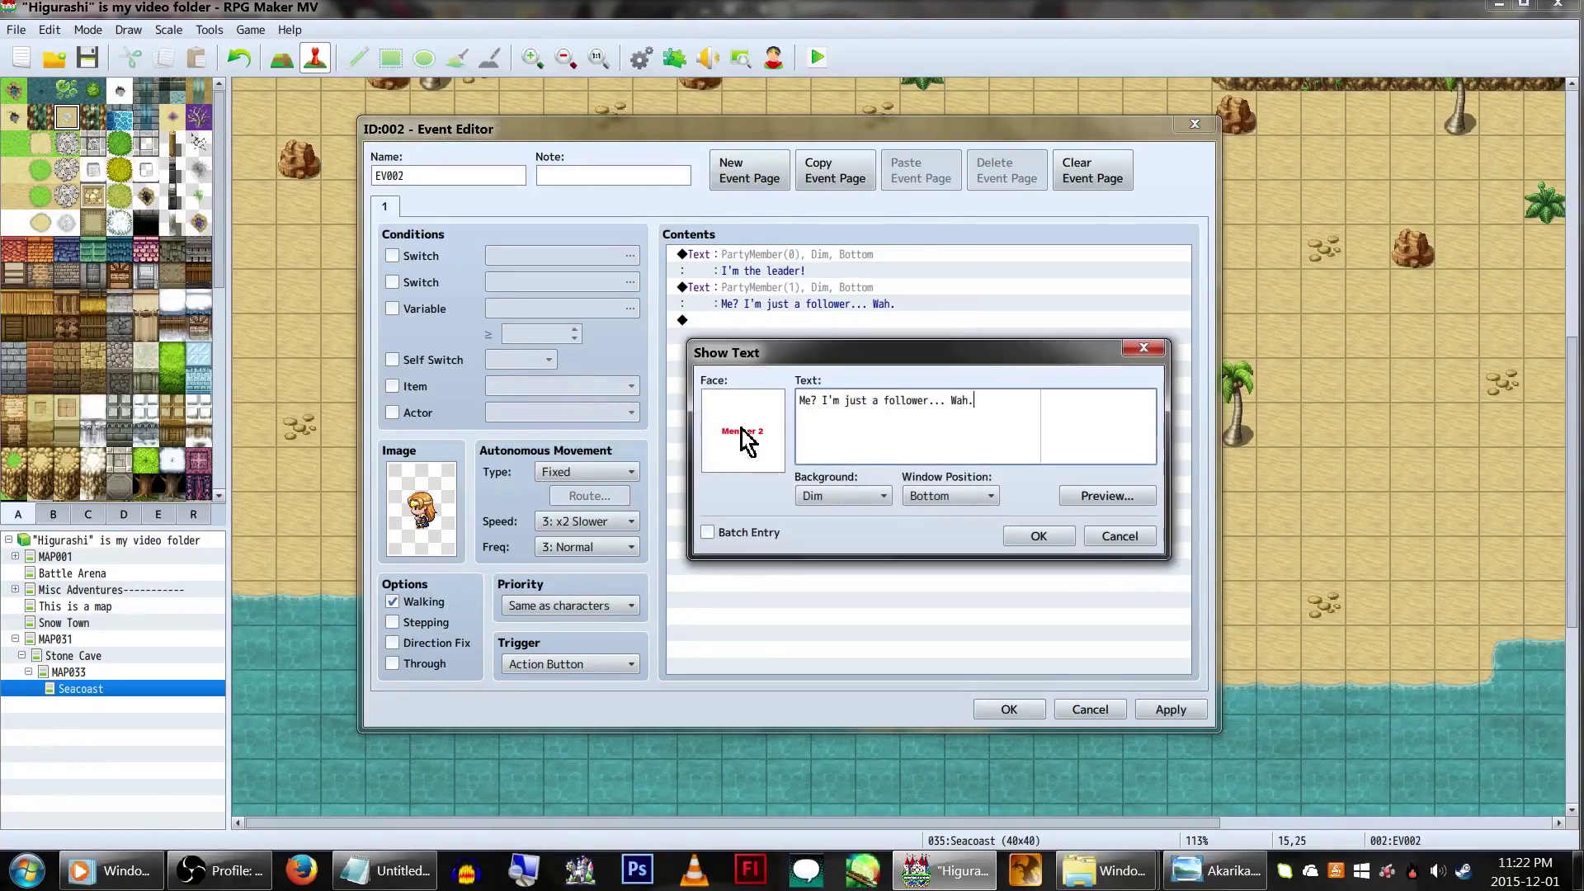
- Assign the Member 2 face from the PartyMember set to EV002's "Me? I'm just a follower... Wah." message
{"action": "double_click", "coordinate": [746, 440]}
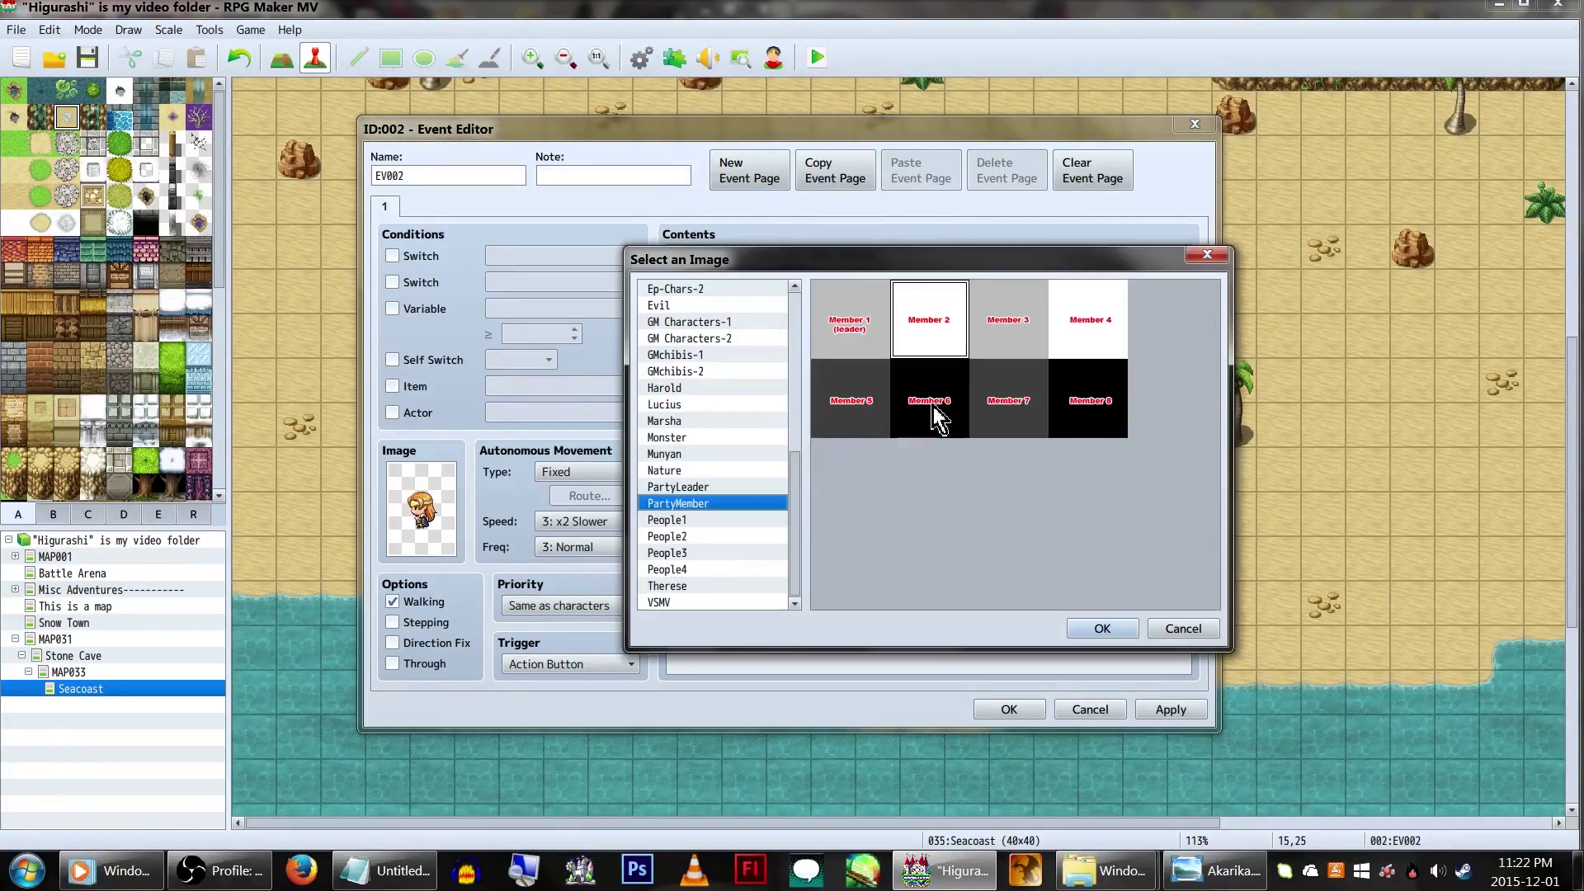
{"action": "double_click", "coordinate": [929, 325]}
{"action": "left_click", "coordinate": [994, 543]}
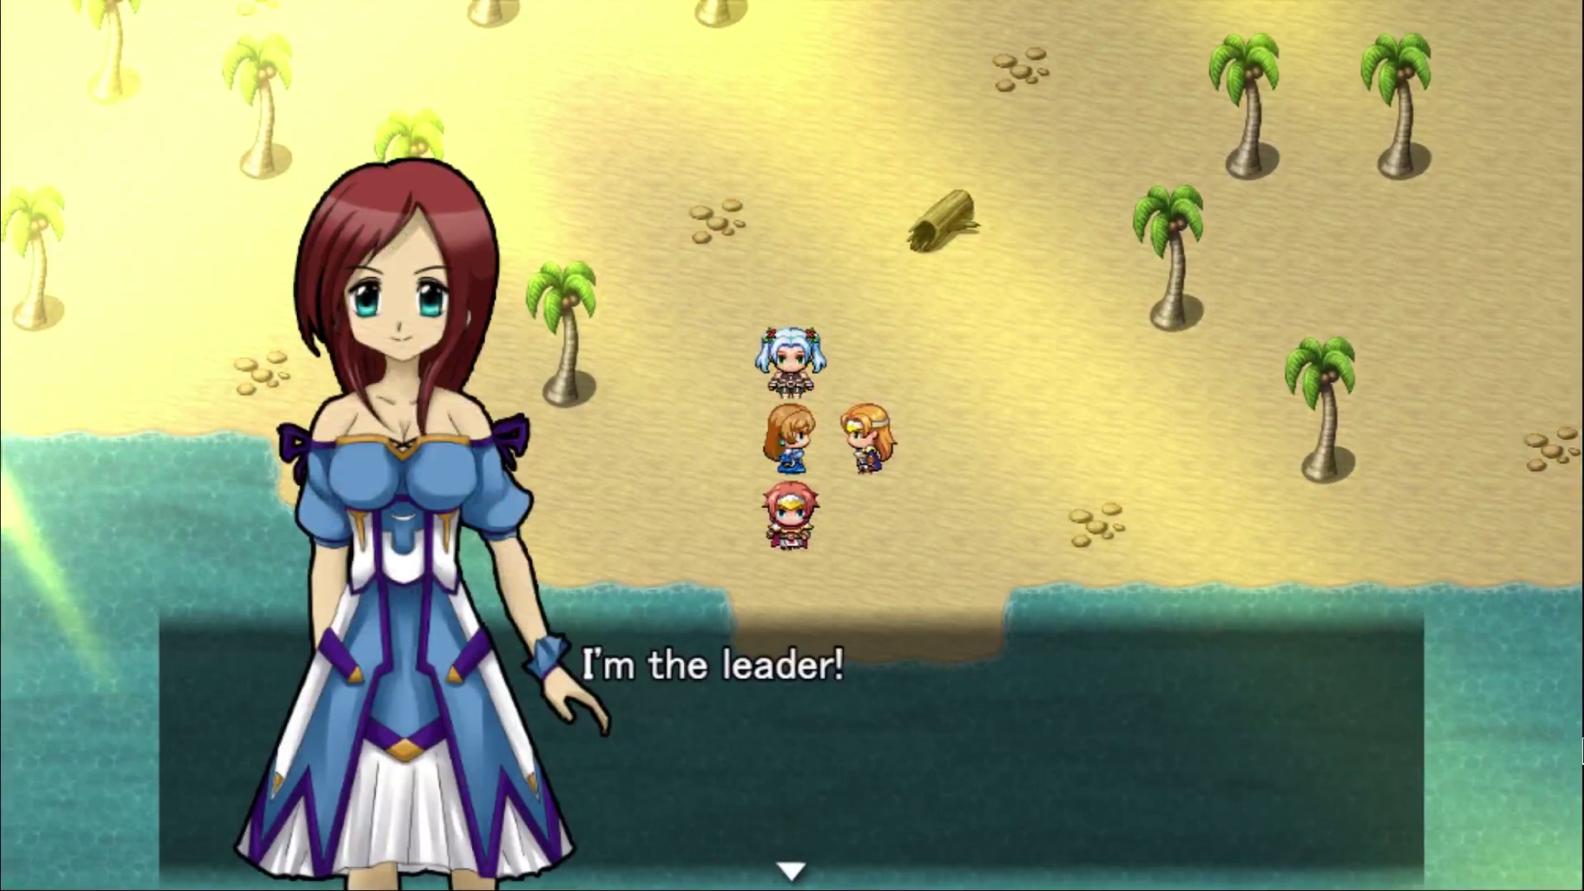
- Finish the leader and follower dialogue in the playtest and swap the formation so Munyan leads and Akarika follows
{"action": "key", "text": "Return"}
{"action": "key", "text": "Return"}
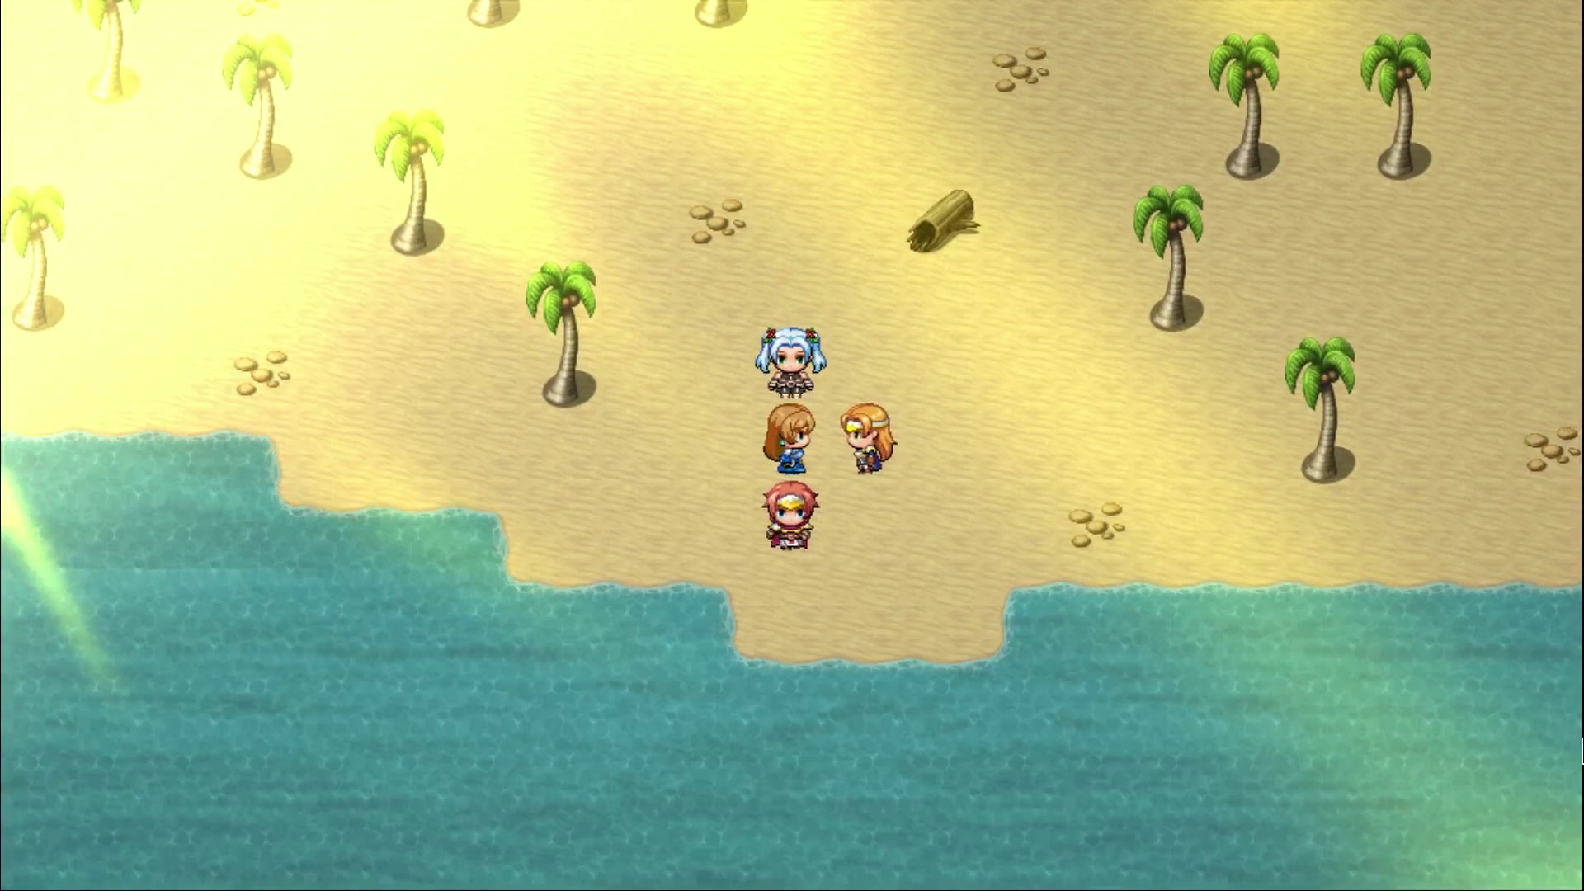
{"action": "key", "text": "Escape"}
{"action": "key", "text": "Down"}
{"action": "key", "text": "Return"}
{"action": "key", "text": "Return"}
{"action": "key", "text": "Right"}
{"action": "key", "text": "Return"}
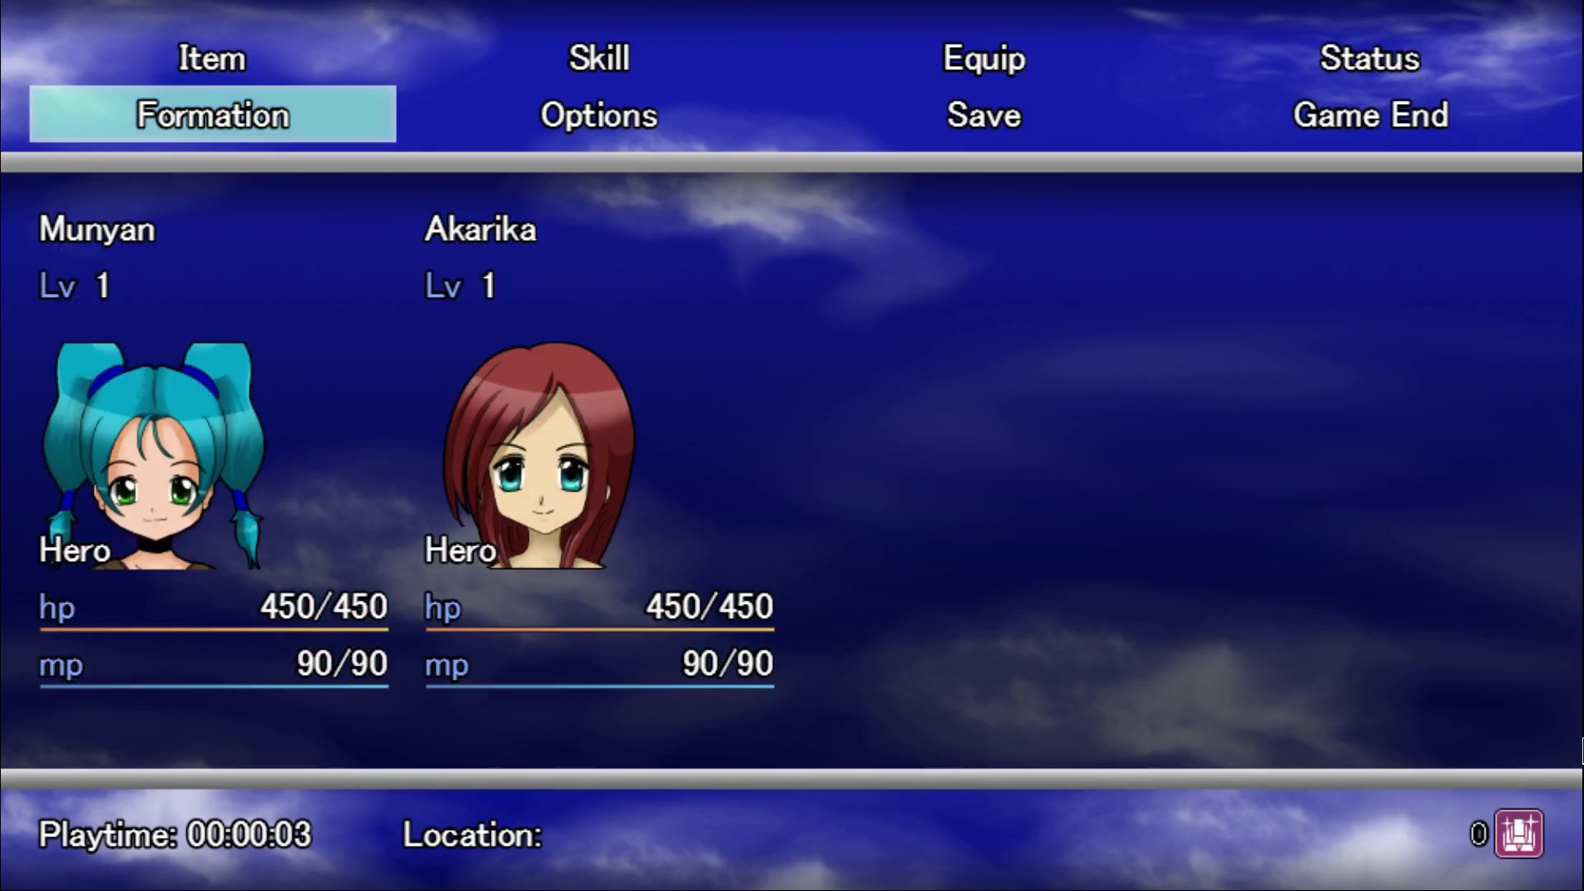
- Close the game menu and talk to the EV002 character again to check the leader's bust
{"action": "key", "text": "Escape"}
{"action": "key", "text": "Escape"}
{"action": "key", "text": "Return"}
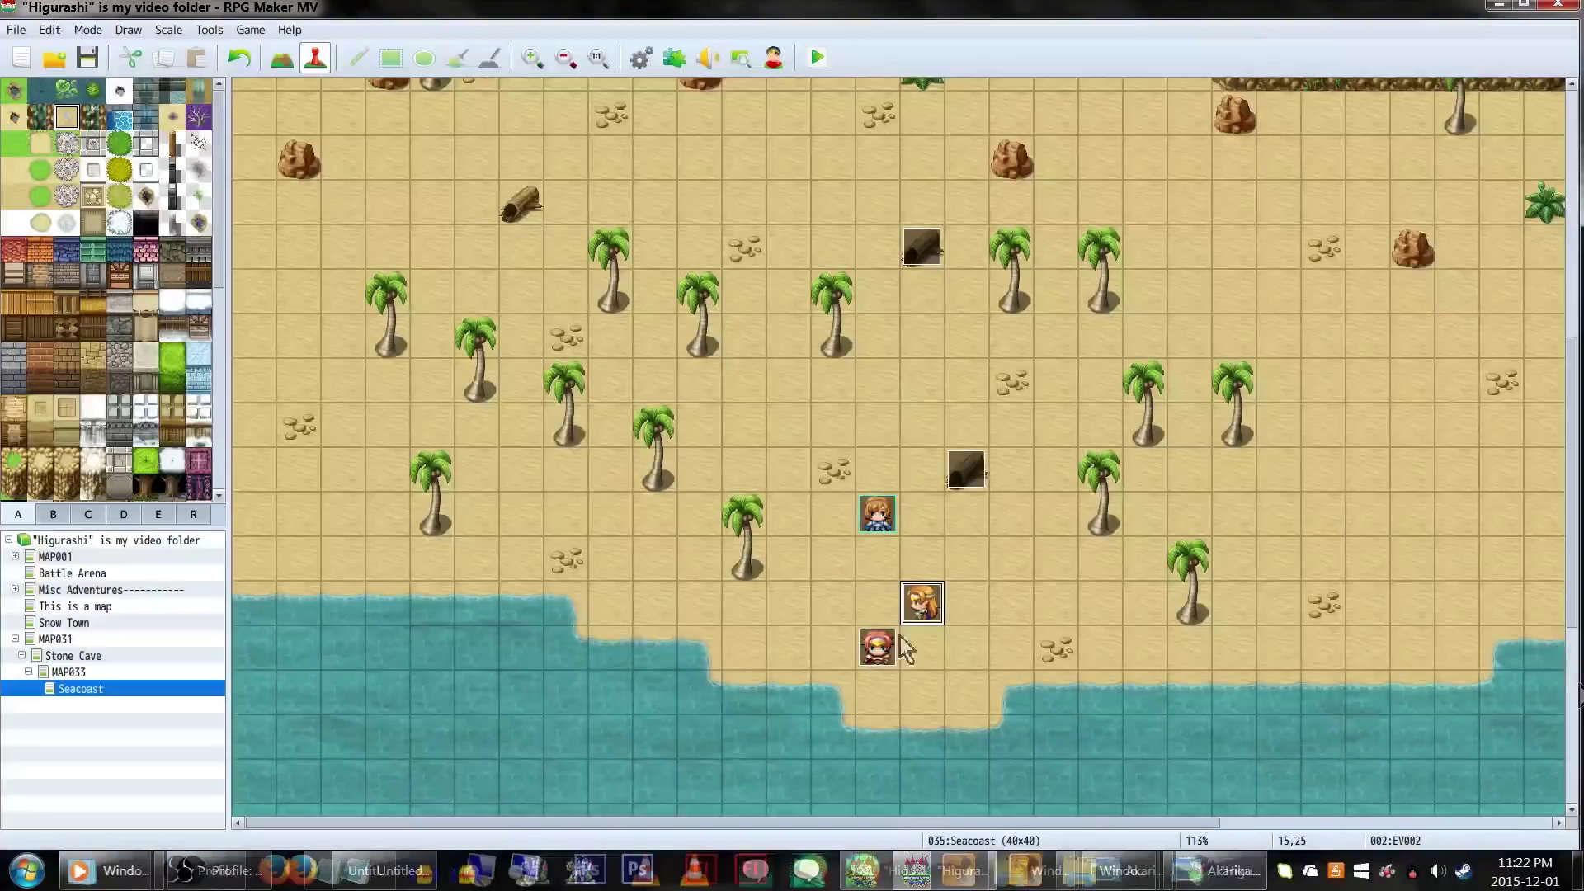
- Read the plugin commands for bust position and visibility in the notes
{"action": "left_click", "coordinate": [397, 870]}
{"action": "scroll", "coordinate": [1007, 396], "scroll_direction": "down", "scroll_amount": 4}
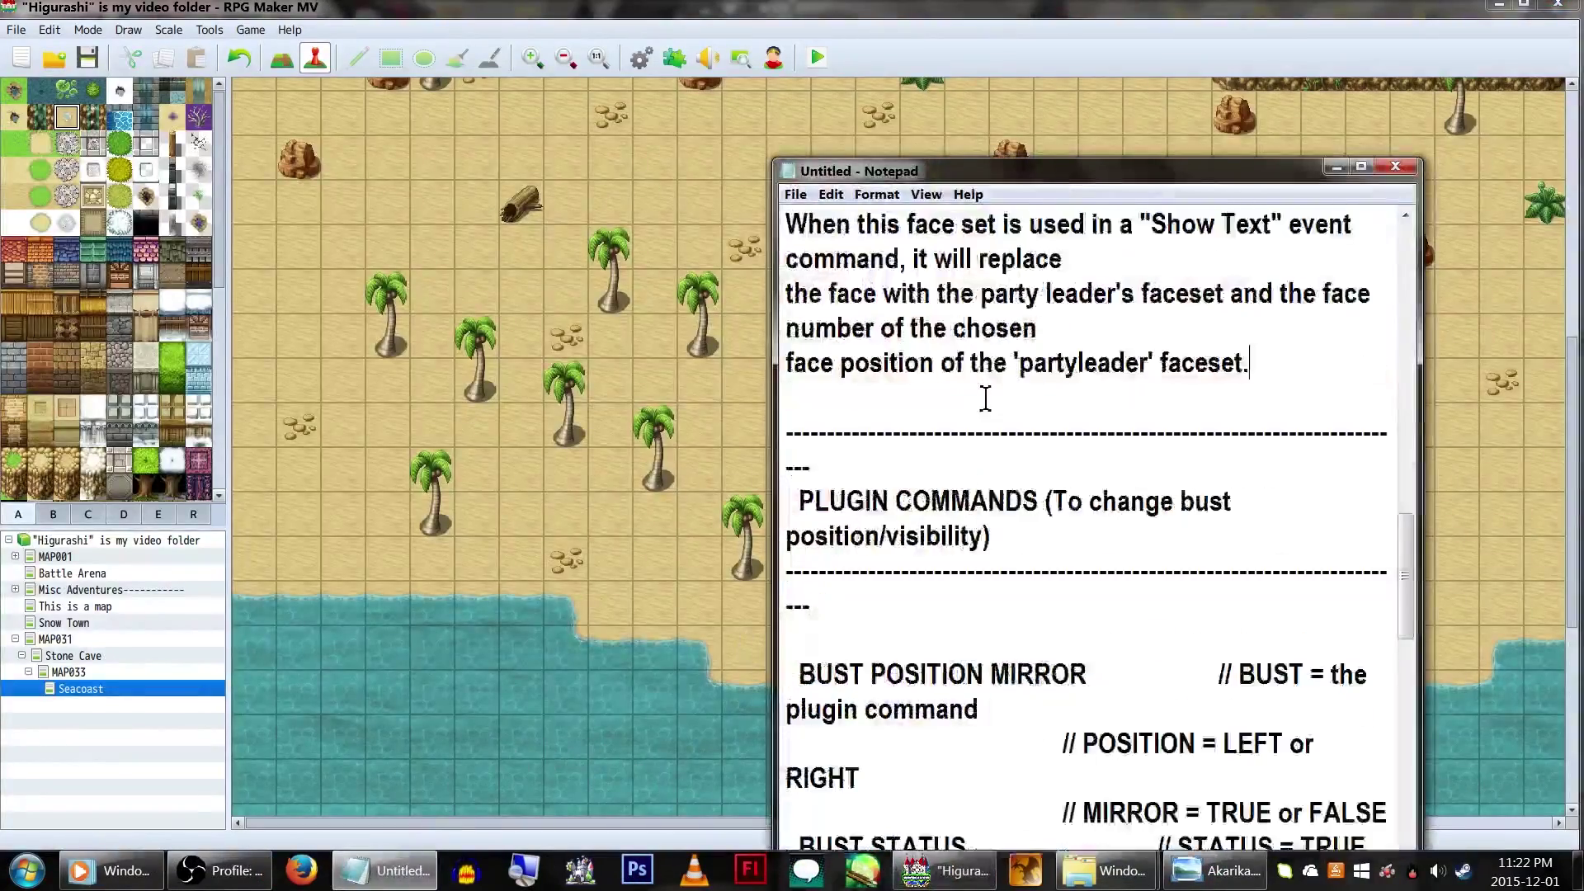
{"action": "scroll", "coordinate": [1098, 528], "scroll_direction": "down", "scroll_amount": 2}
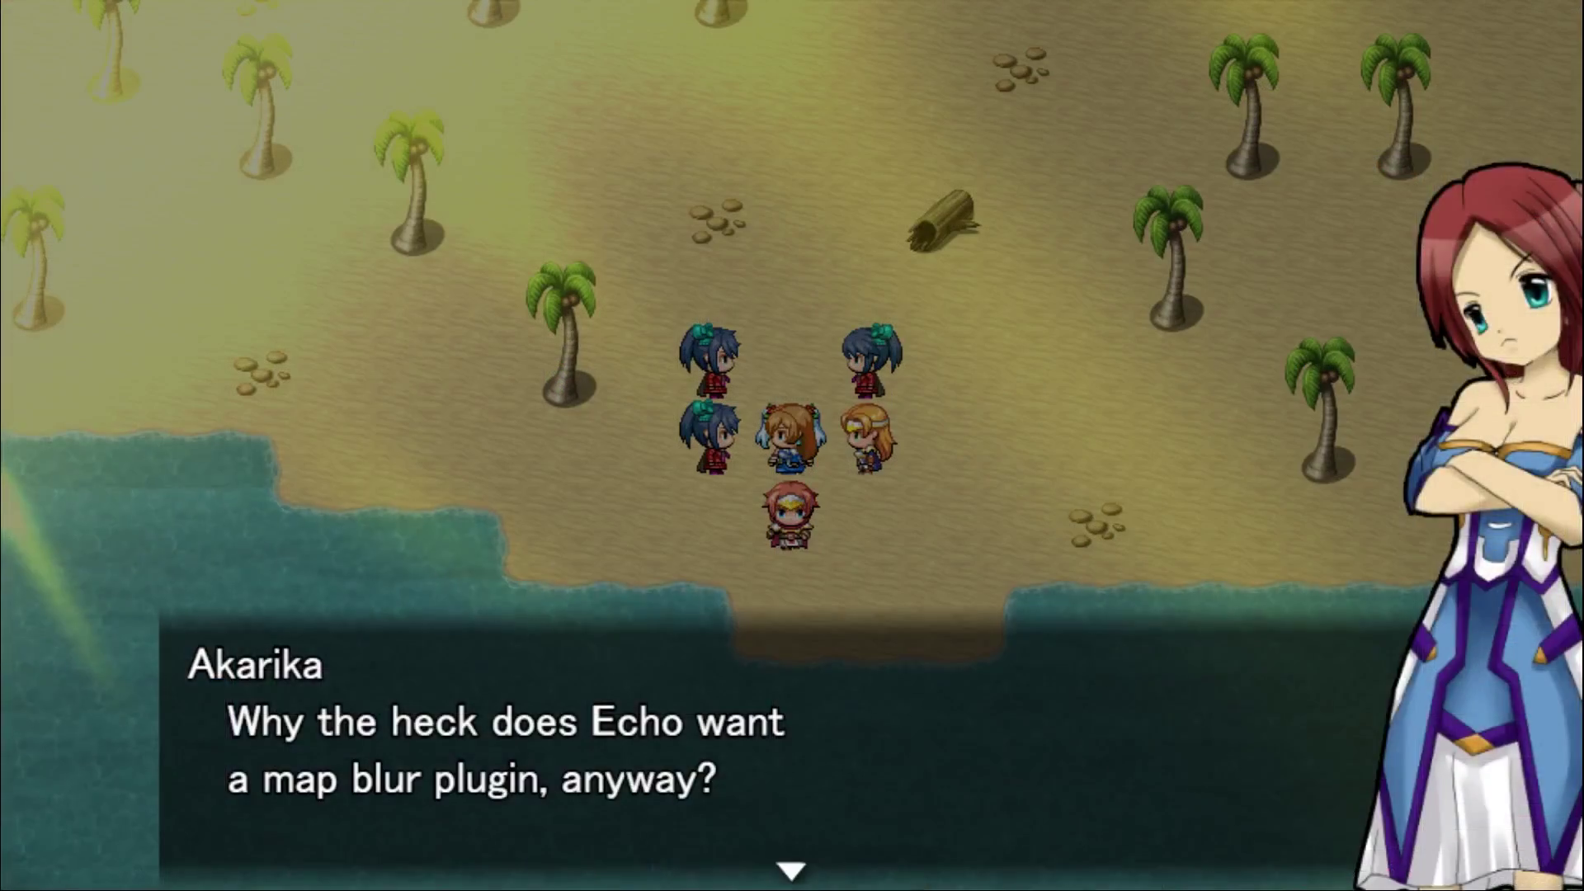
- Advance through the Akarika and Munyan conversation in the playtest to check the bust positions and mirroring
{"action": "key", "text": "Return"}
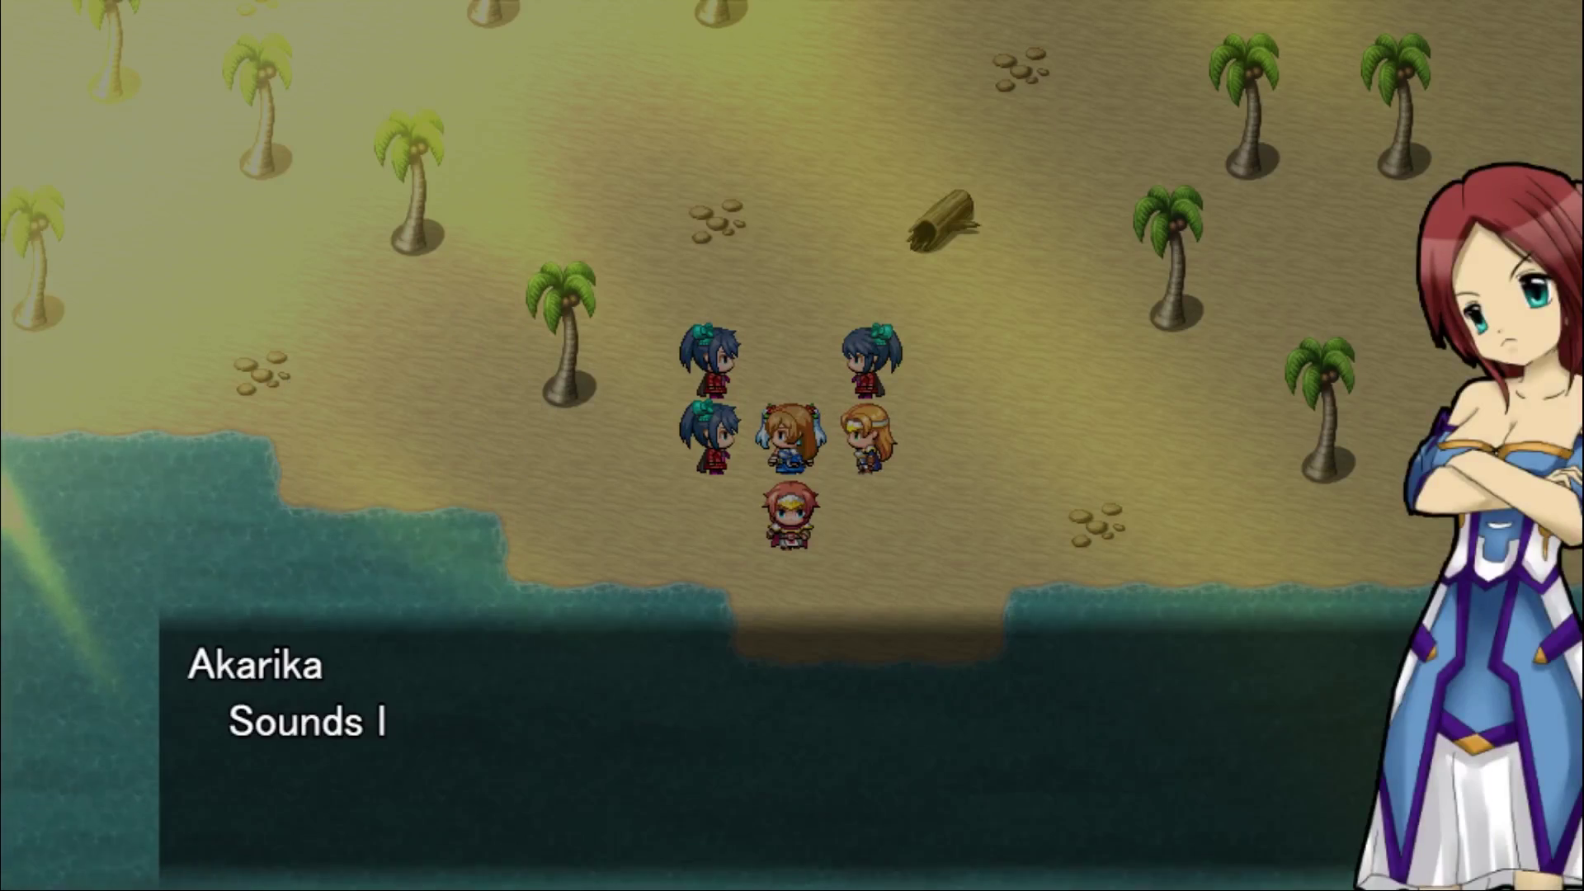
{"action": "key", "text": "Return"}
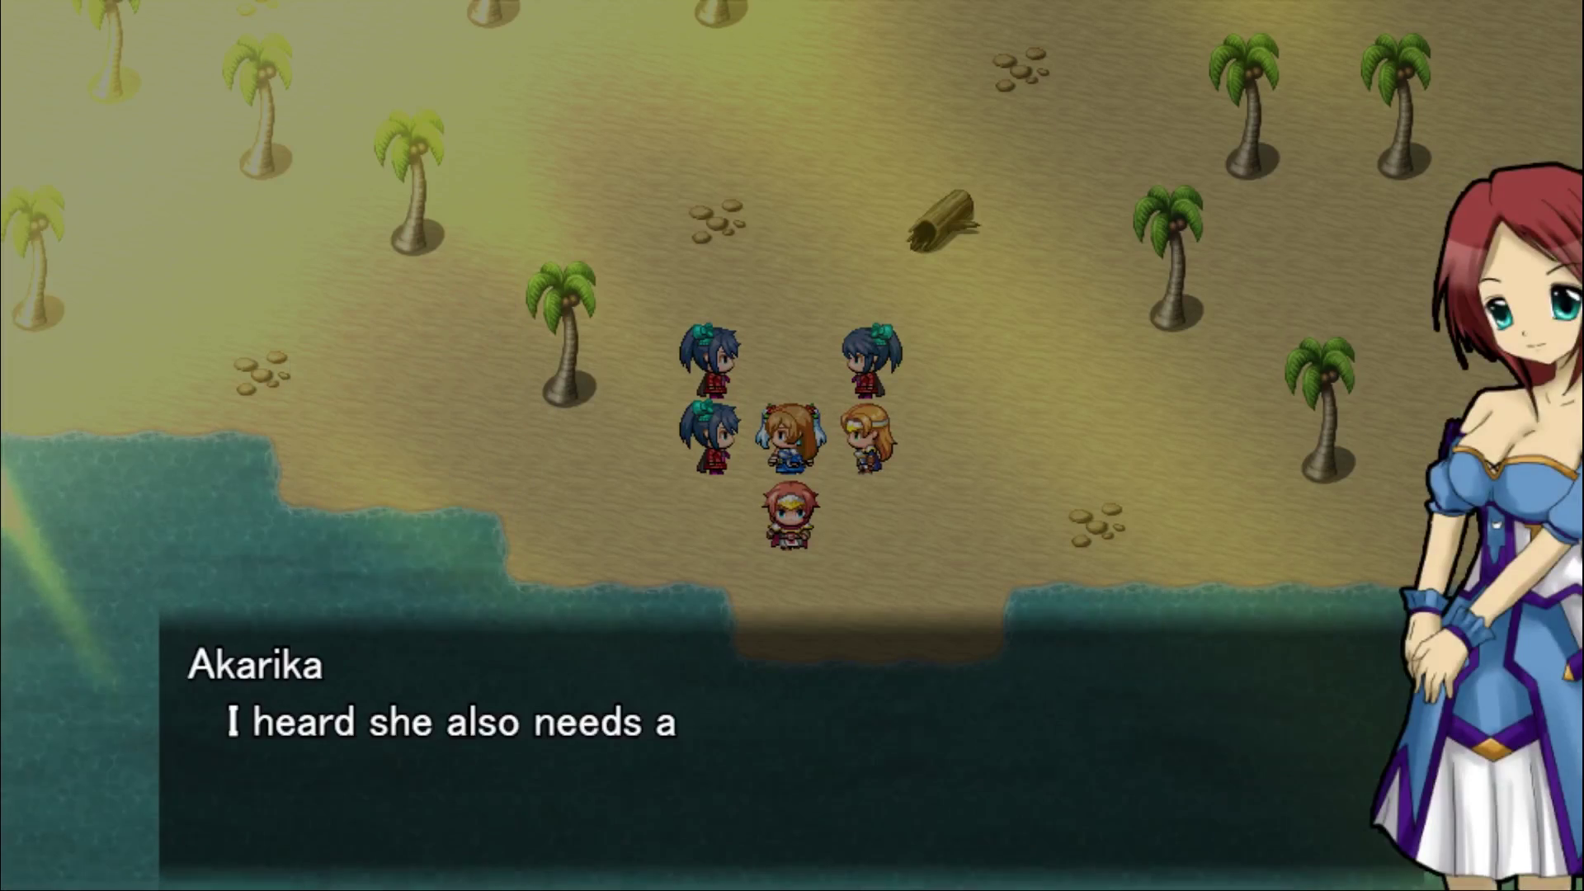
{"action": "key", "text": "Return"}
{"action": "key", "text": "Return"}
{"action": "key", "text": "Return"}
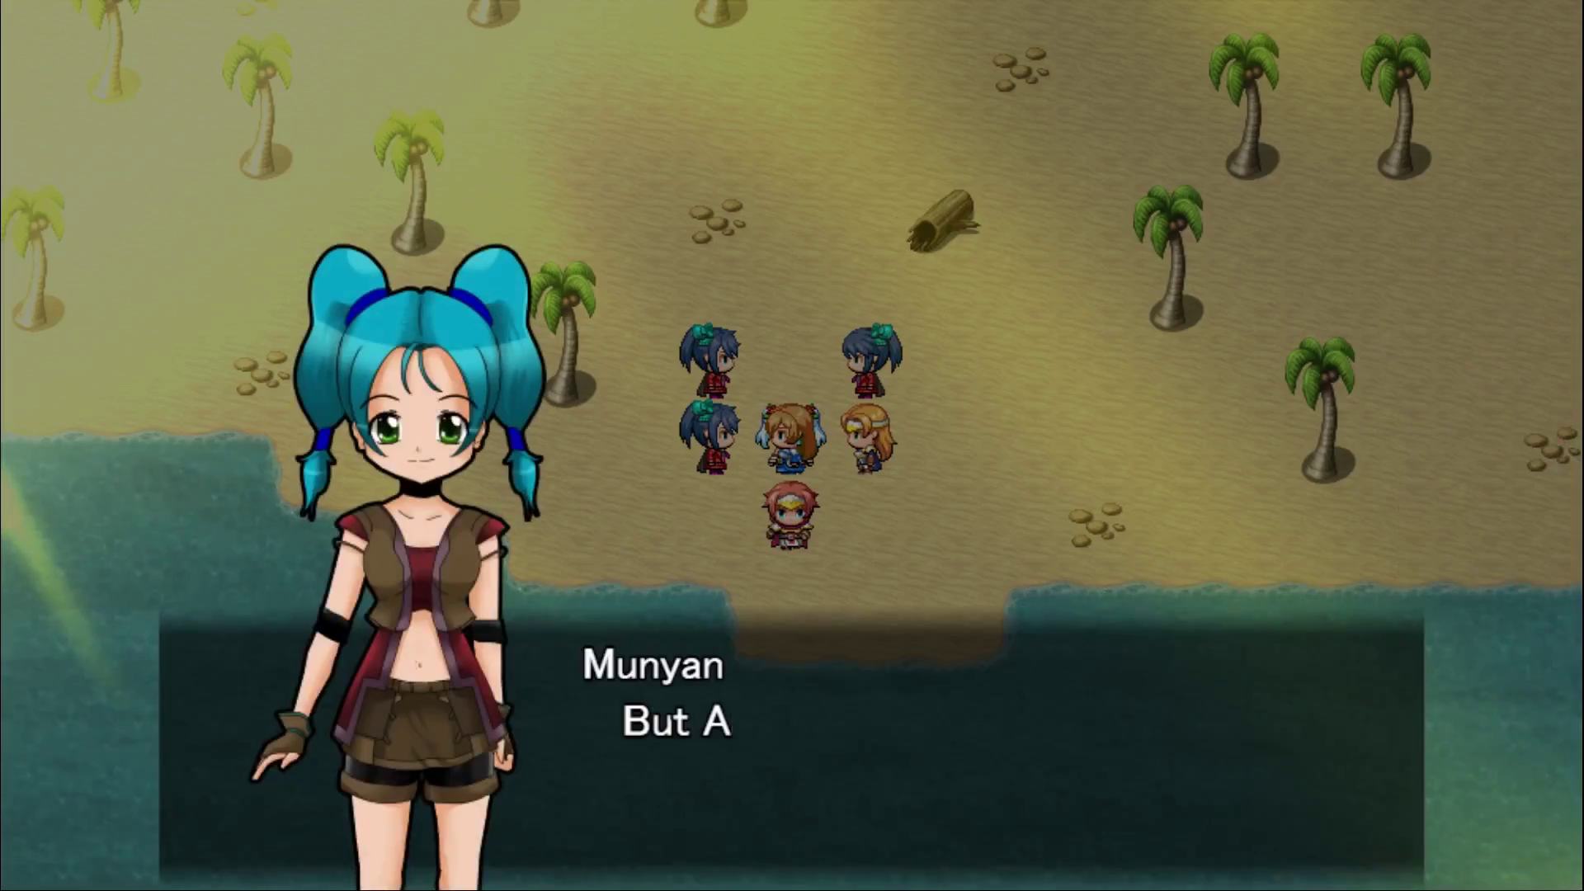
{"action": "key", "text": "Return"}
{"action": "key", "text": "Return"}
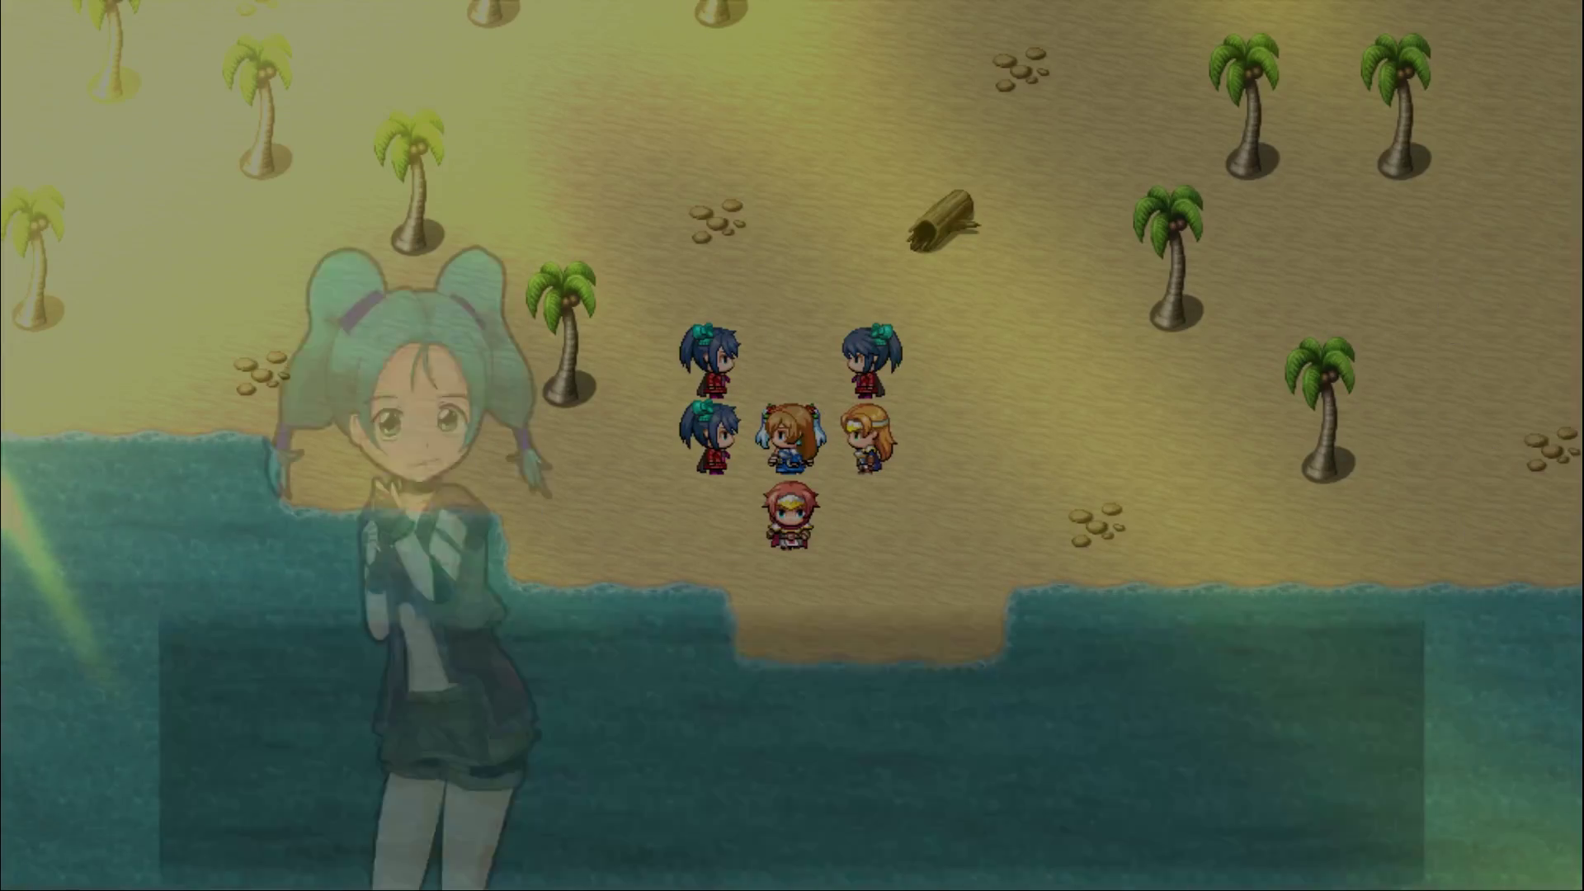
{"action": "key", "text": "Return"}
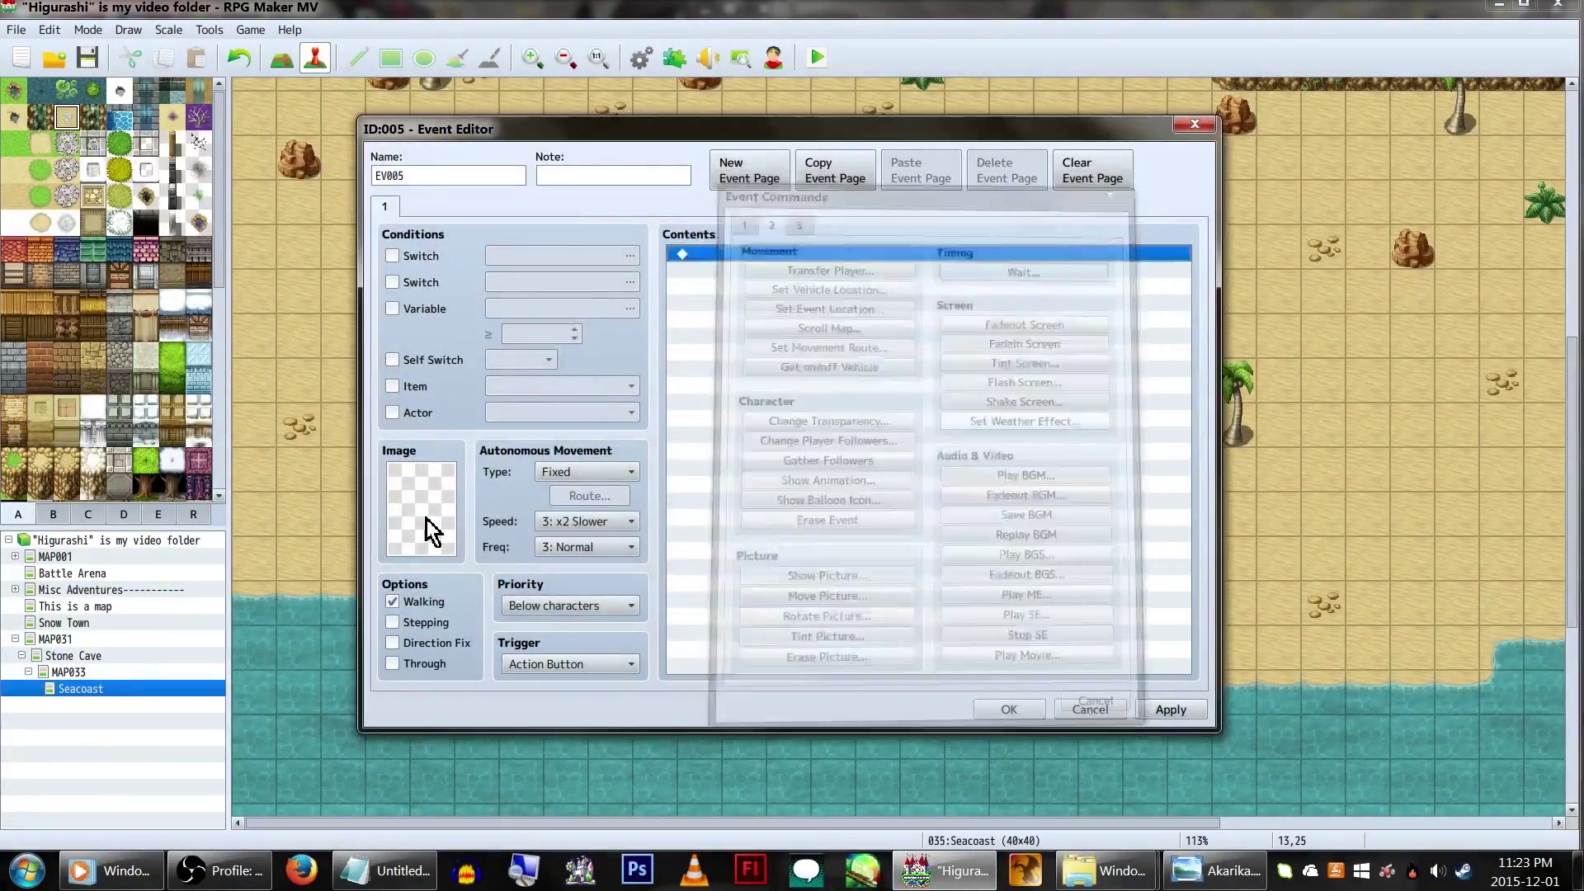
- Give event EV005 the AkiraWinter character image and add a Show Text message using the second Akarika face
{"action": "double_click", "coordinate": [431, 520]}
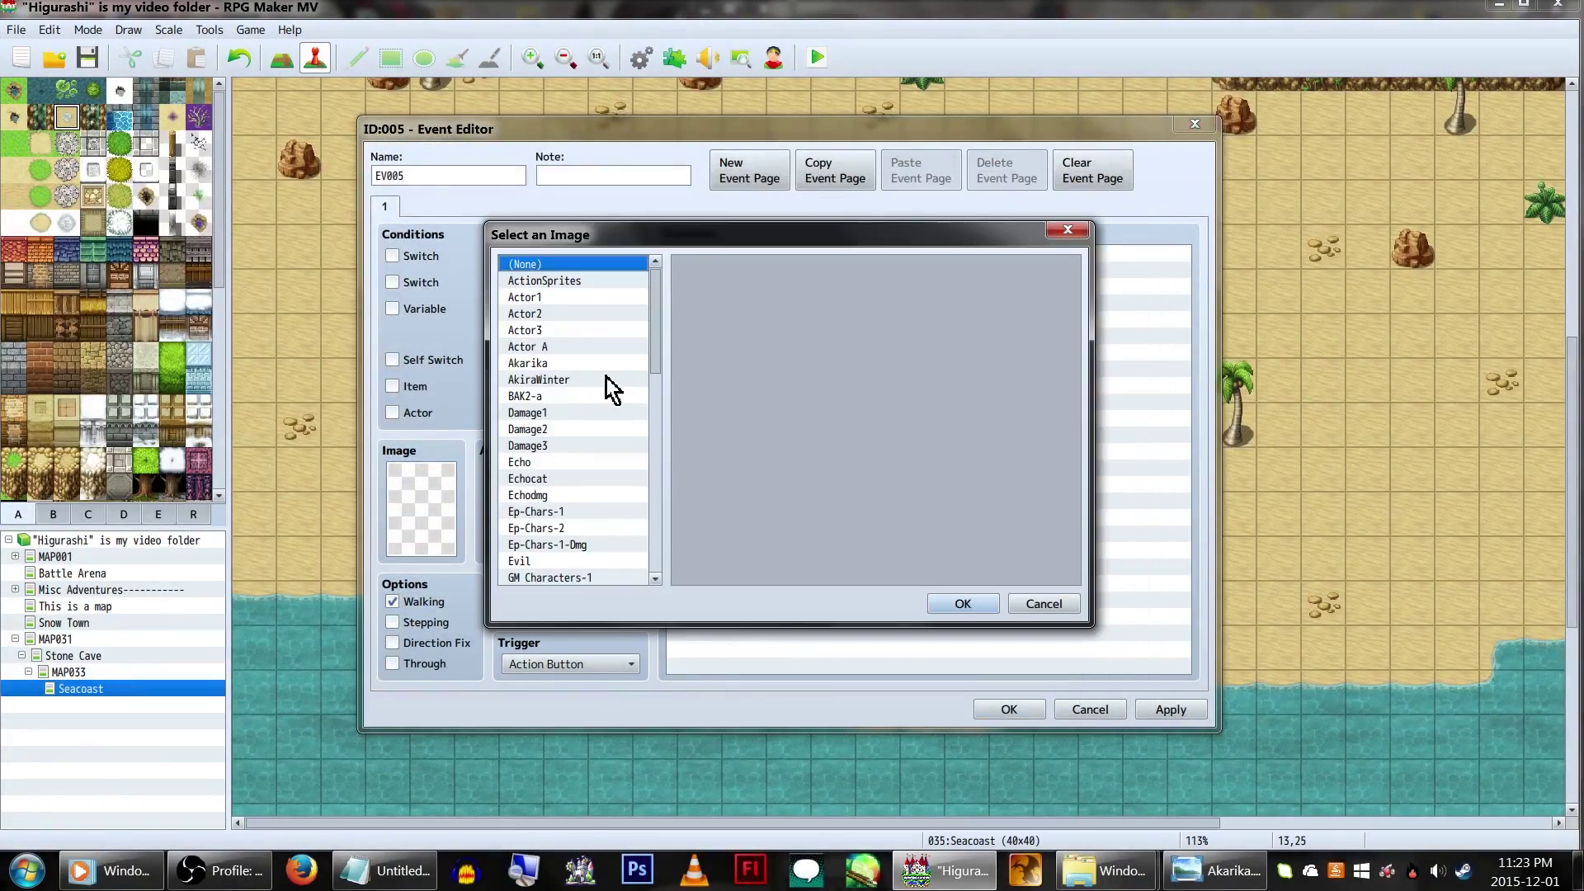
{"action": "left_click", "coordinate": [608, 378]}
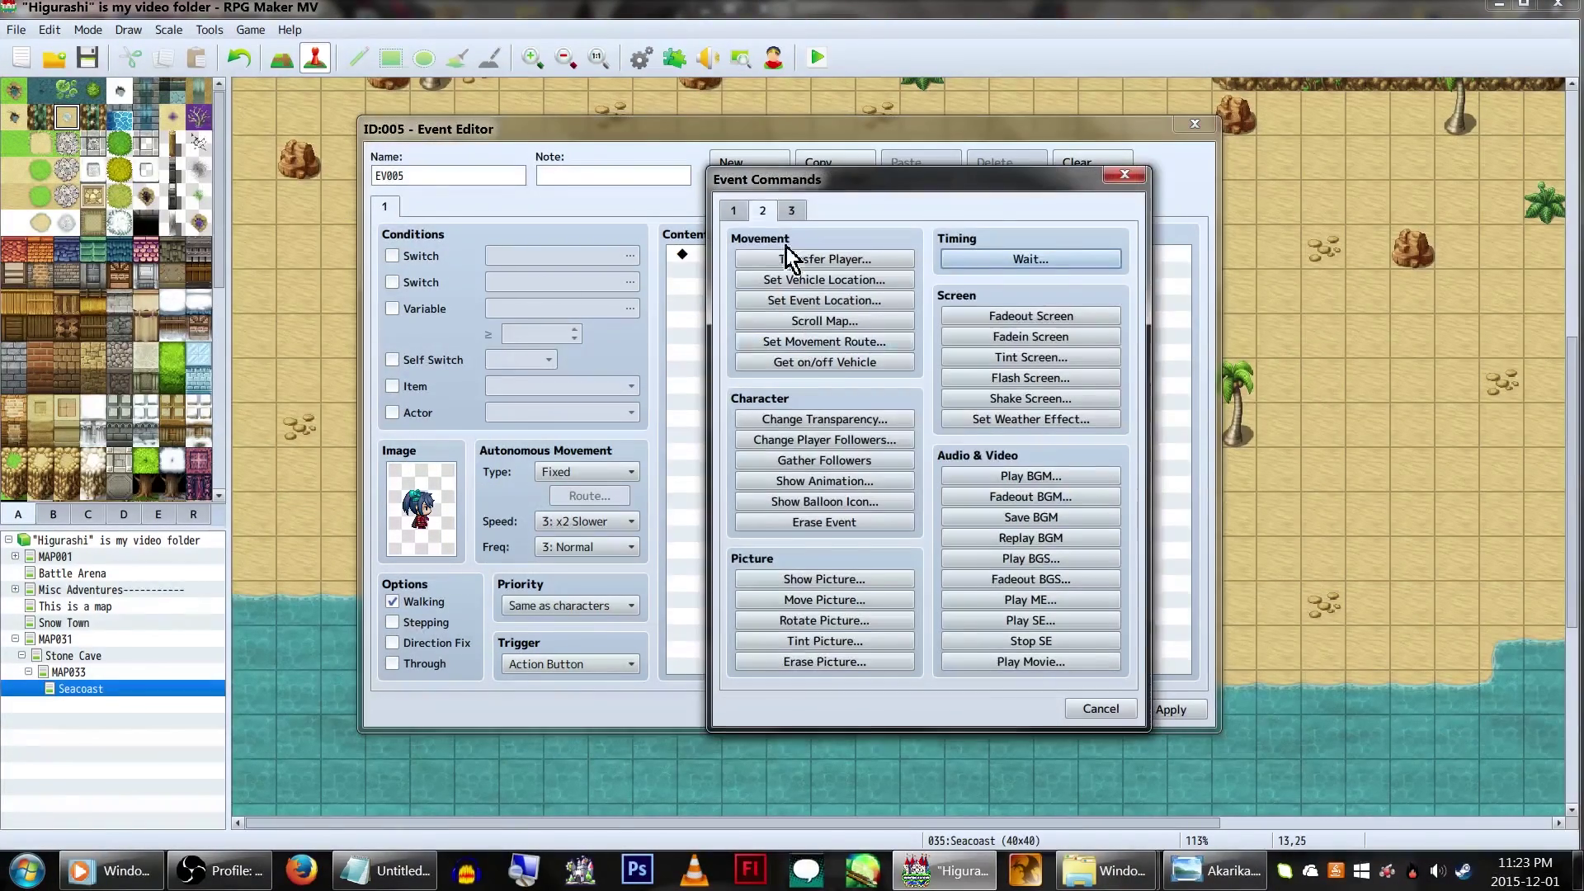
{"action": "left_click", "coordinate": [732, 210]}
{"action": "left_click", "coordinate": [825, 258]}
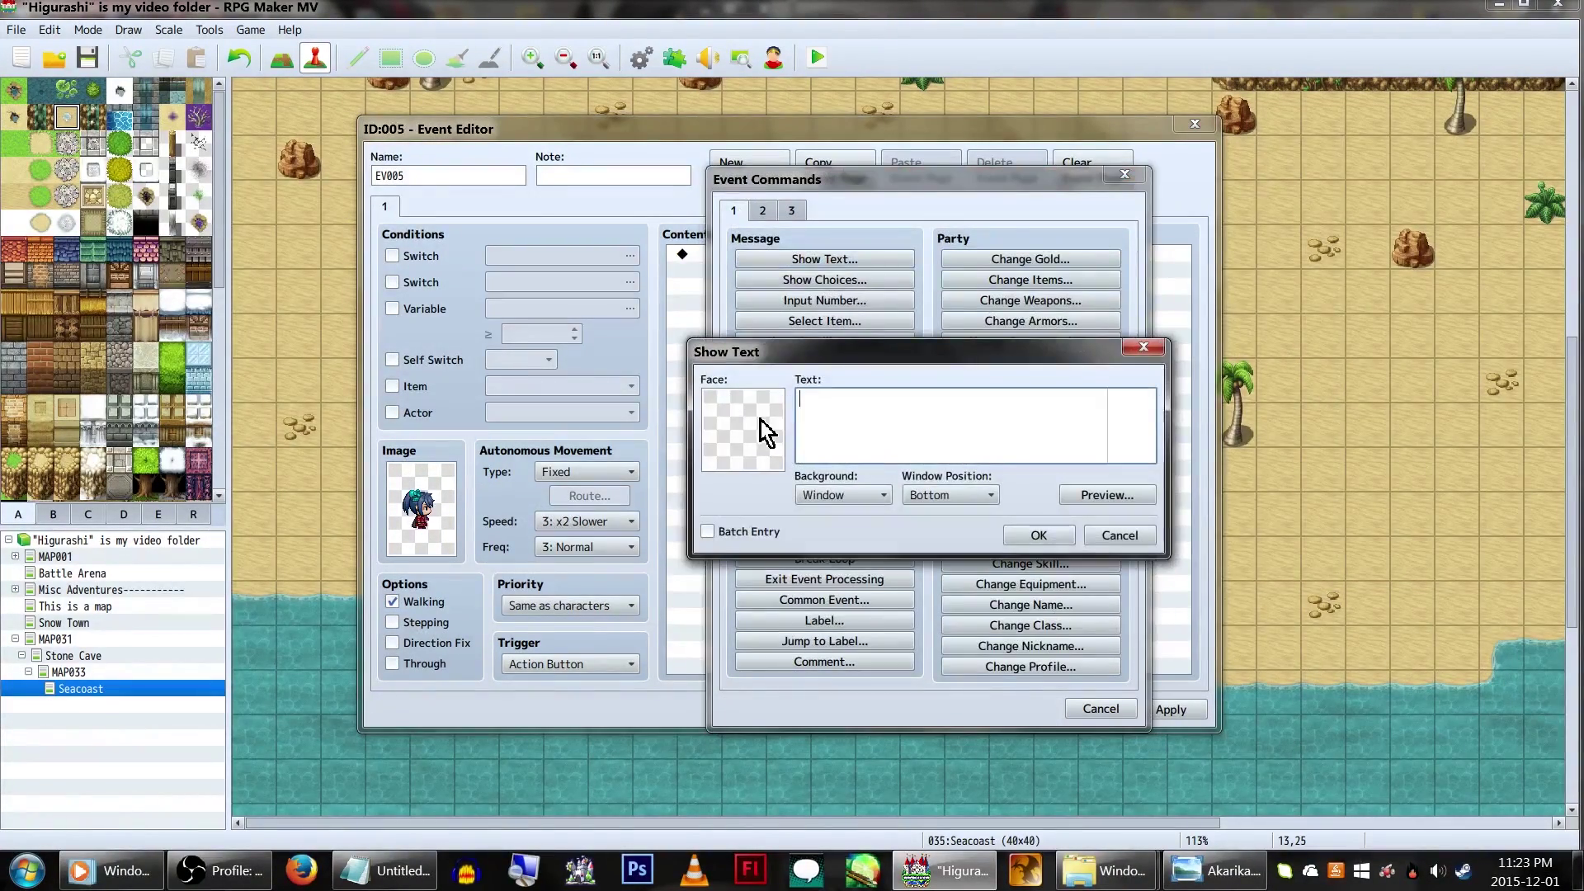
{"action": "double_click", "coordinate": [764, 429]}
{"action": "scroll", "coordinate": [771, 570], "scroll_direction": "down", "scroll_amount": 1}
{"action": "left_click", "coordinate": [759, 518]}
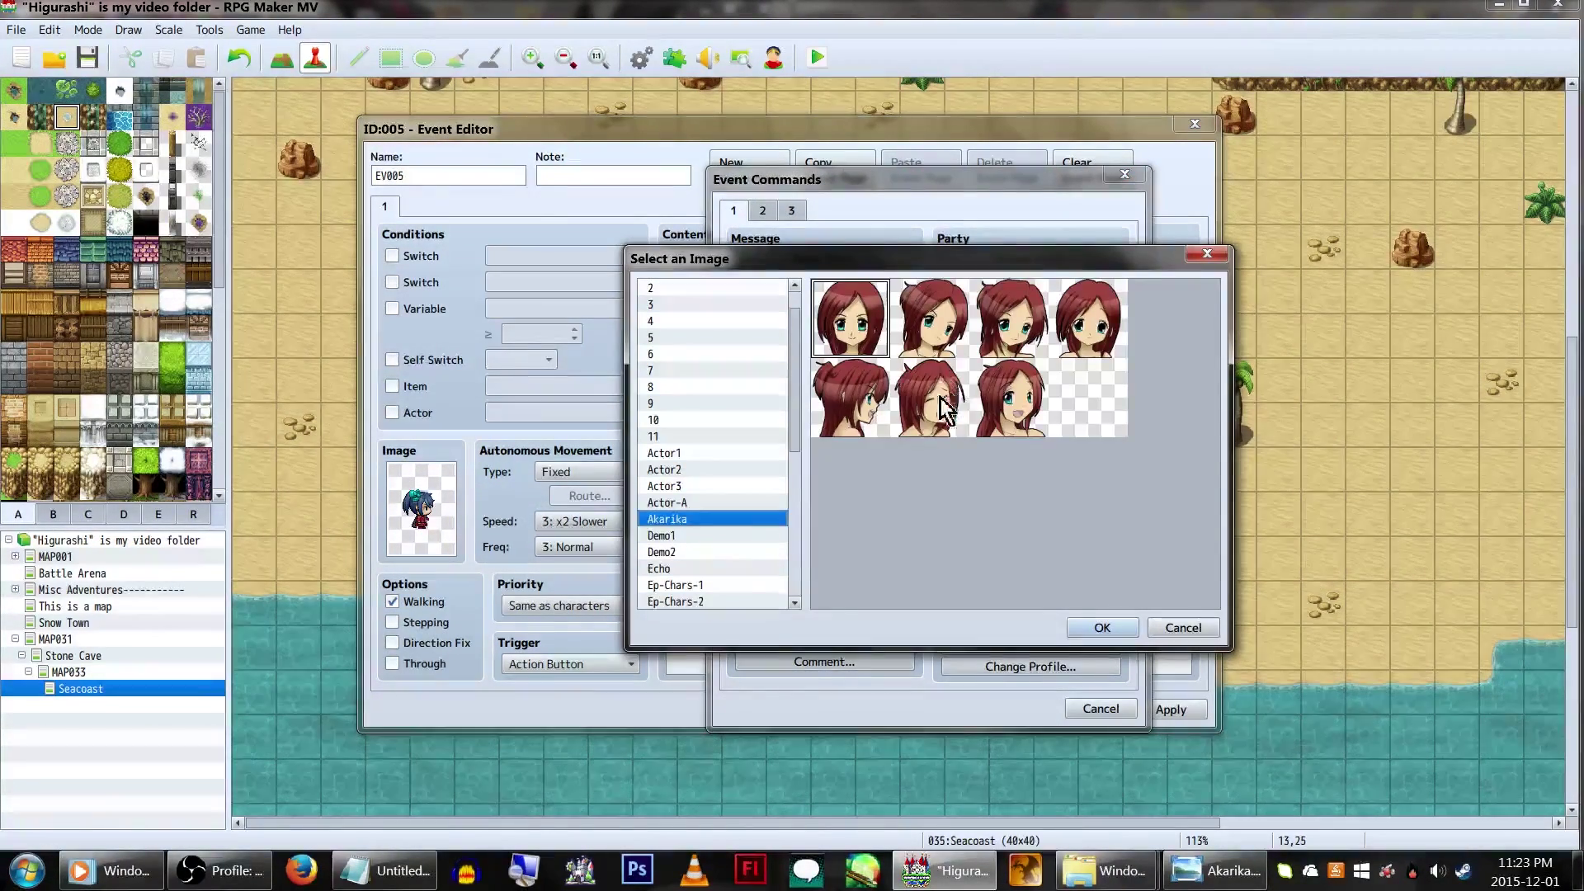
{"action": "double_click", "coordinate": [939, 353]}
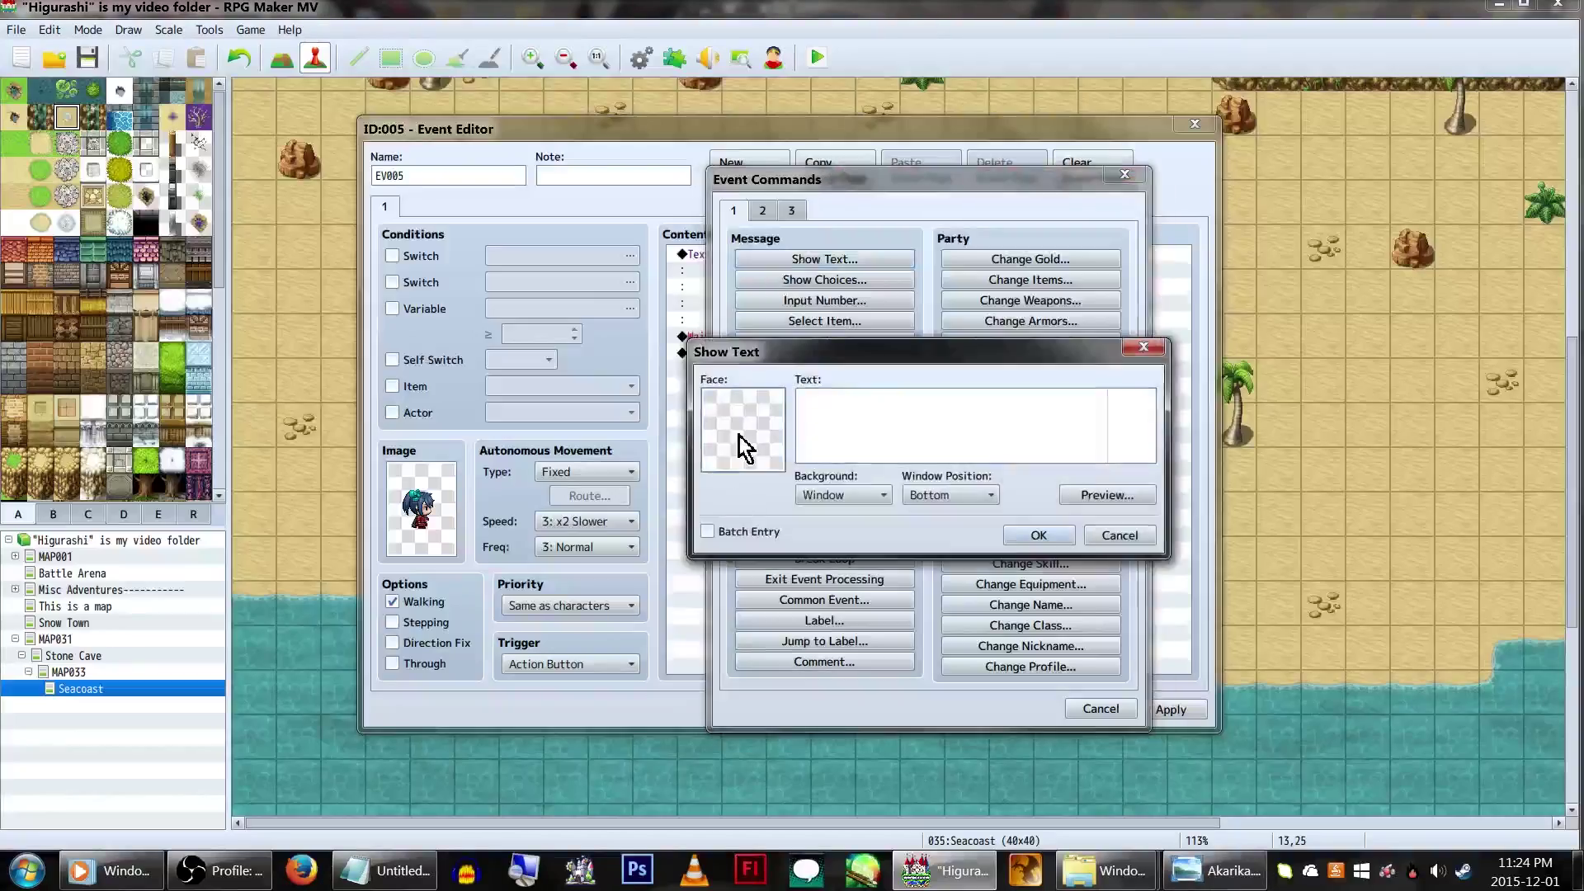
- Add a Dim message with the fourth Munyan face, headed "Munyan" and reading "Really Akarika, you shouldn't just attack people like that..."
{"action": "double_click", "coordinate": [740, 435]}
{"action": "left_click", "coordinate": [726, 519]}
{"action": "double_click", "coordinate": [1089, 339]}
{"action": "type", "text": "Munyan"}
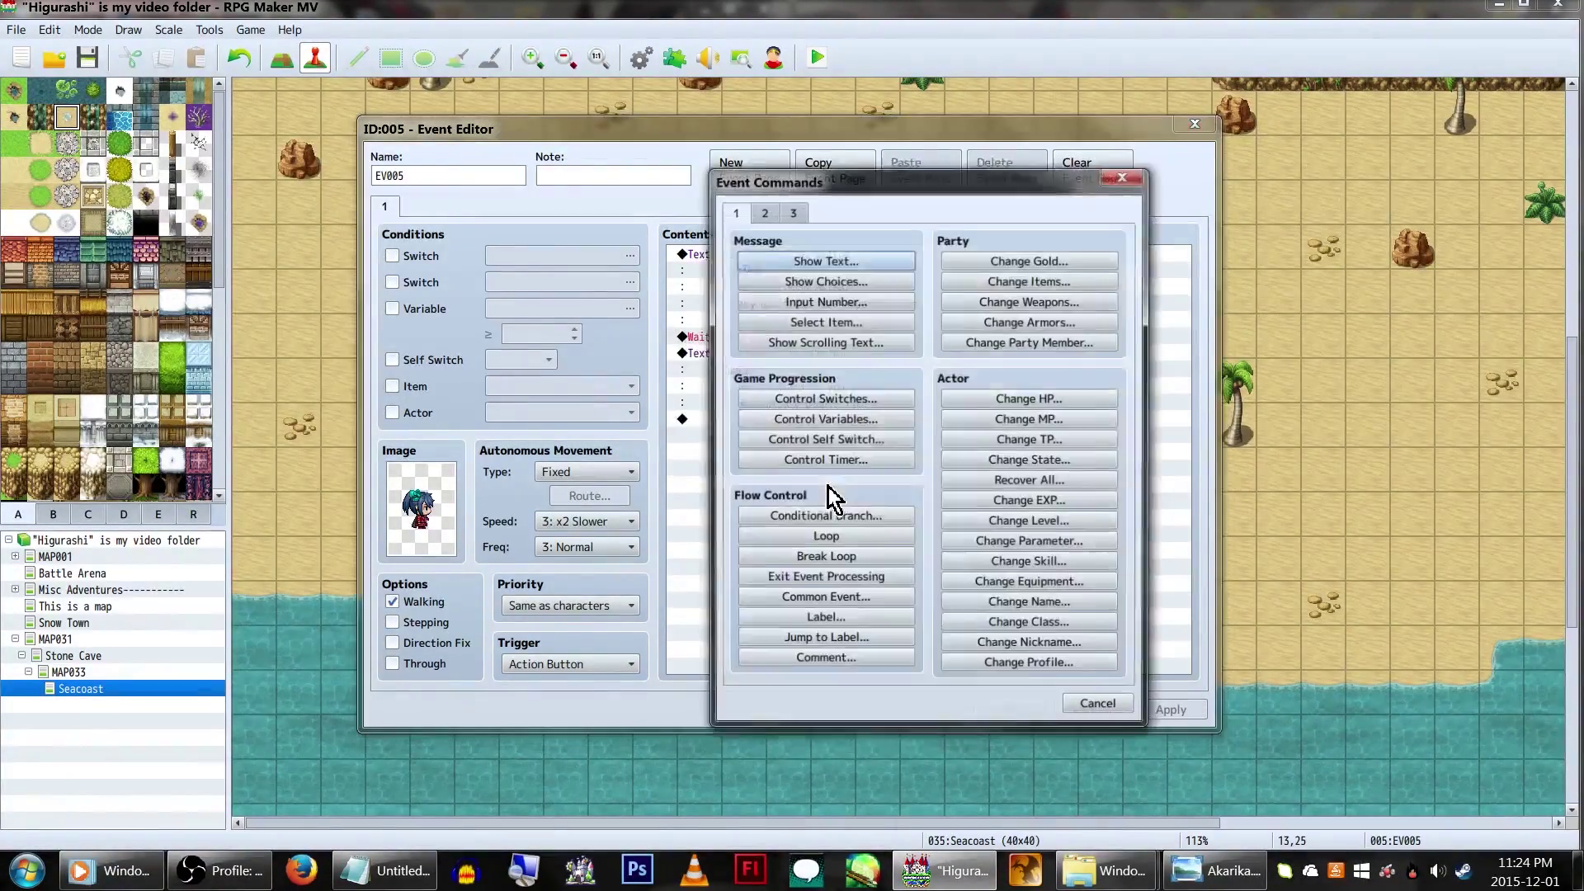
- Add a Plugin Command to EV005 containing BUST FALSE, copied from the examples in the plugin notes
{"action": "left_click", "coordinate": [791, 210]}
{"action": "left_click", "coordinate": [1046, 664]}
{"action": "left_click", "coordinate": [380, 871]}
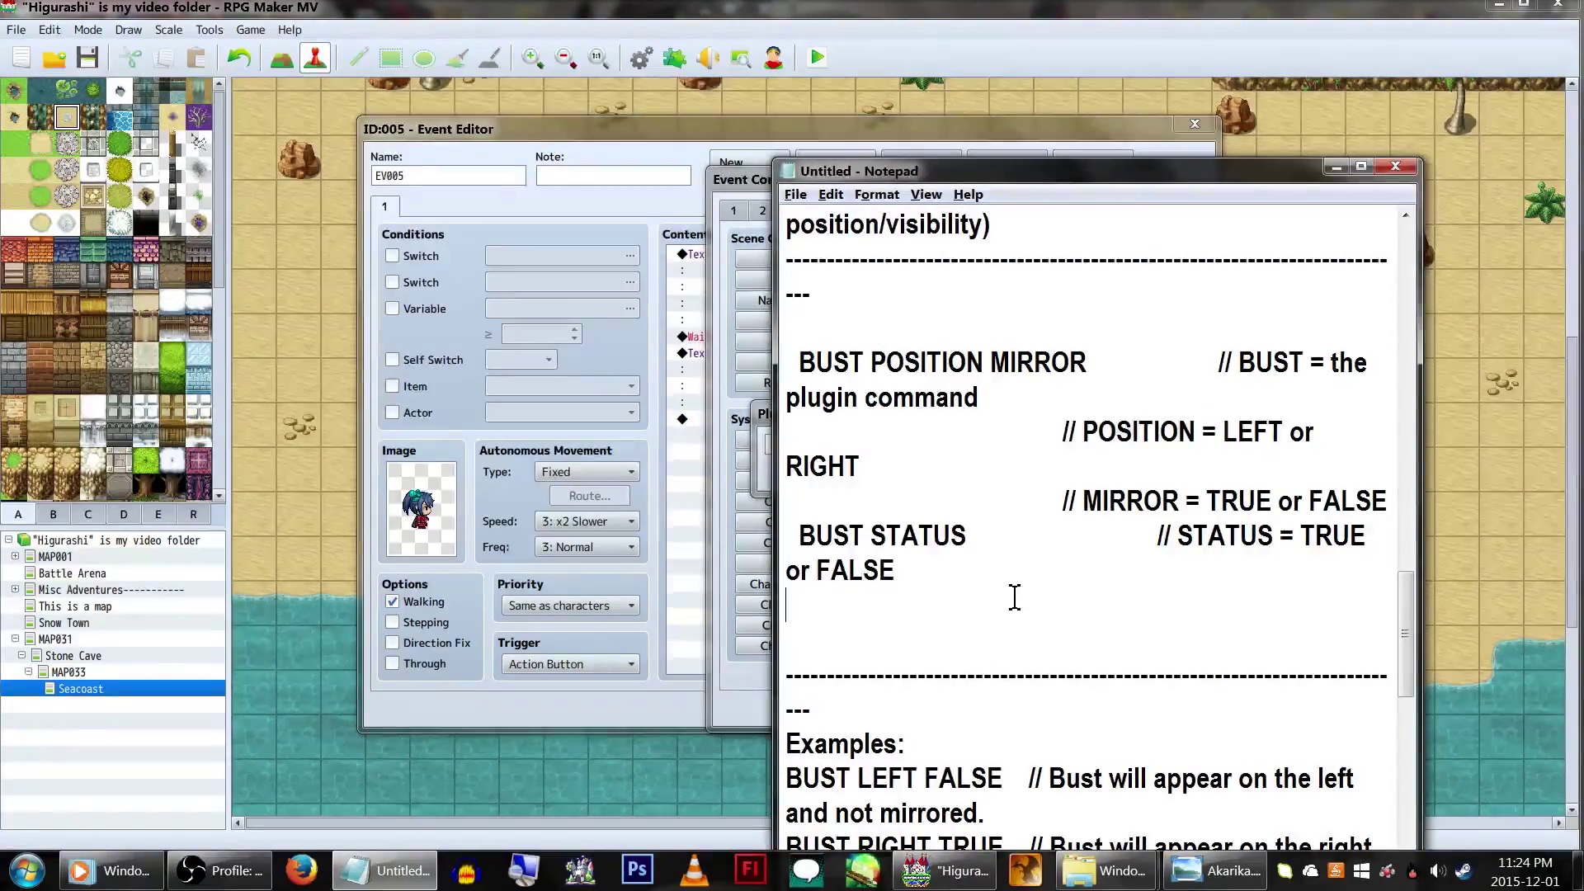
{"action": "scroll", "coordinate": [971, 537], "scroll_direction": "down", "scroll_amount": 2}
{"action": "left_click_drag", "start_coordinate": [937, 709], "coordinate": [819, 711]}
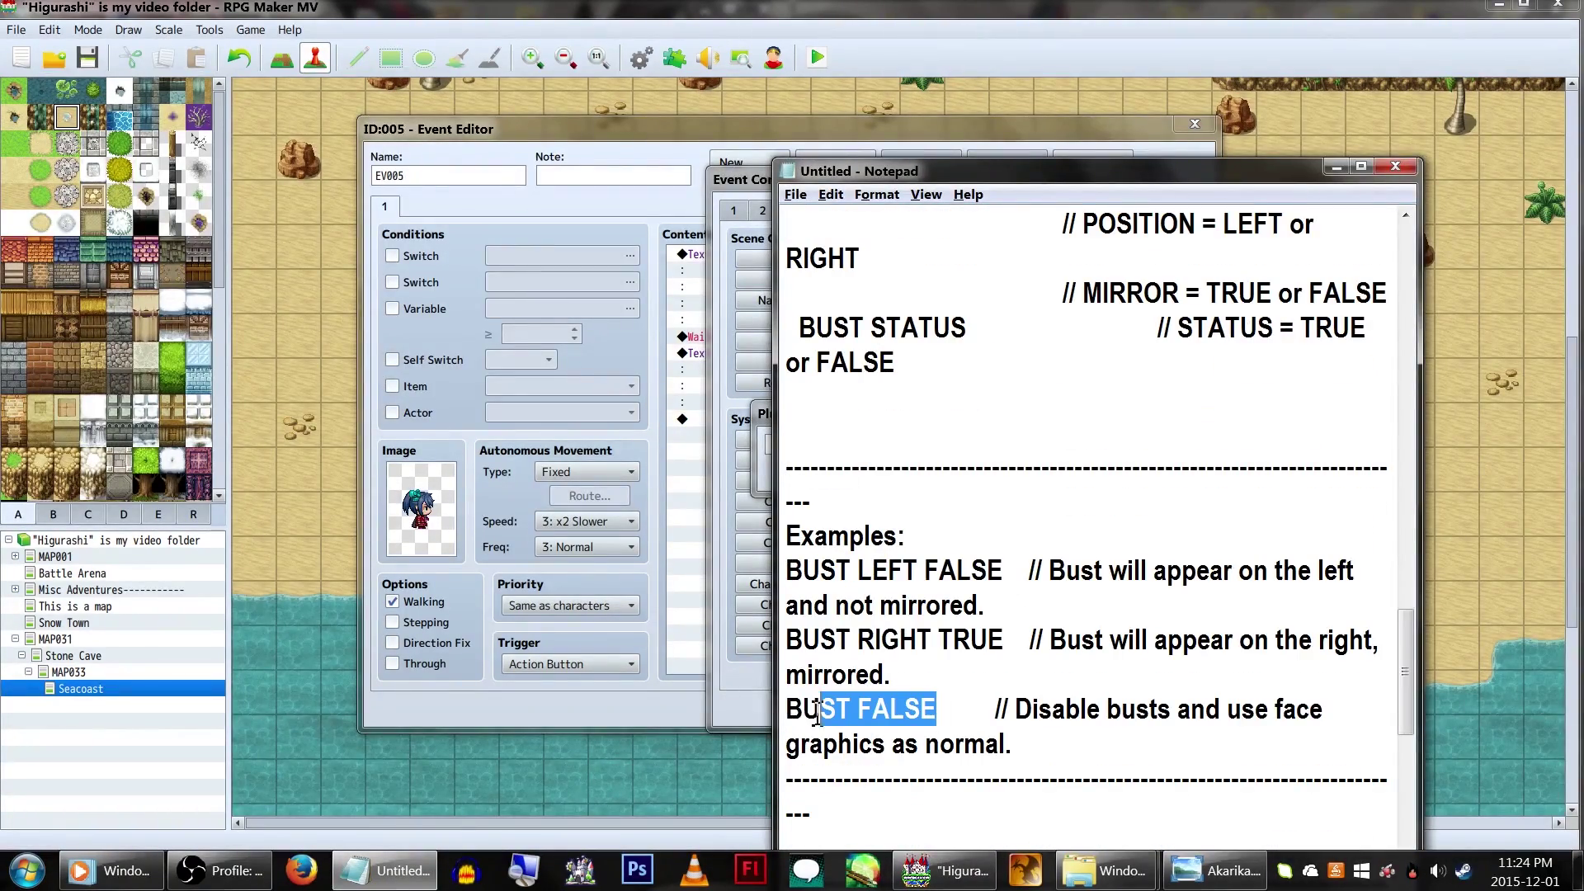
{"action": "key", "text": "ctrl+c"}
{"action": "left_click", "coordinate": [627, 652]}
{"action": "key", "text": "ctrl+v"}
{"action": "left_click", "coordinate": [972, 472]}
- Add a message with the first GMchibis-1 face, headed "Akira" and reading "Don't worry about it. I'm fine just being a head."
{"action": "double_click", "coordinate": [800, 301]}
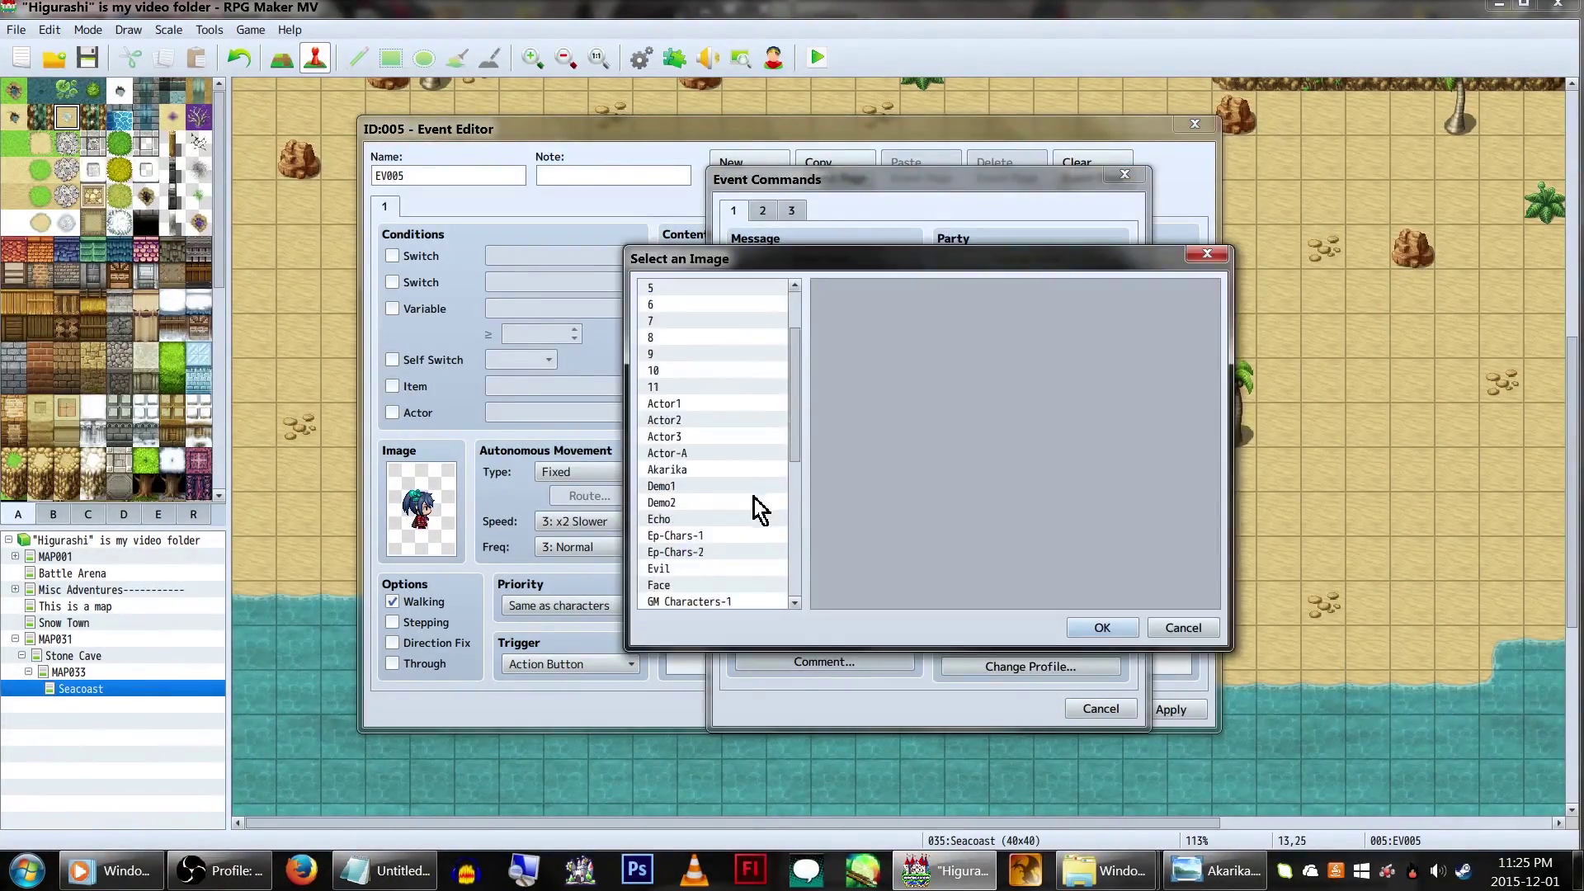
{"action": "left_click", "coordinate": [754, 498]}
{"action": "double_click", "coordinate": [1089, 338]}
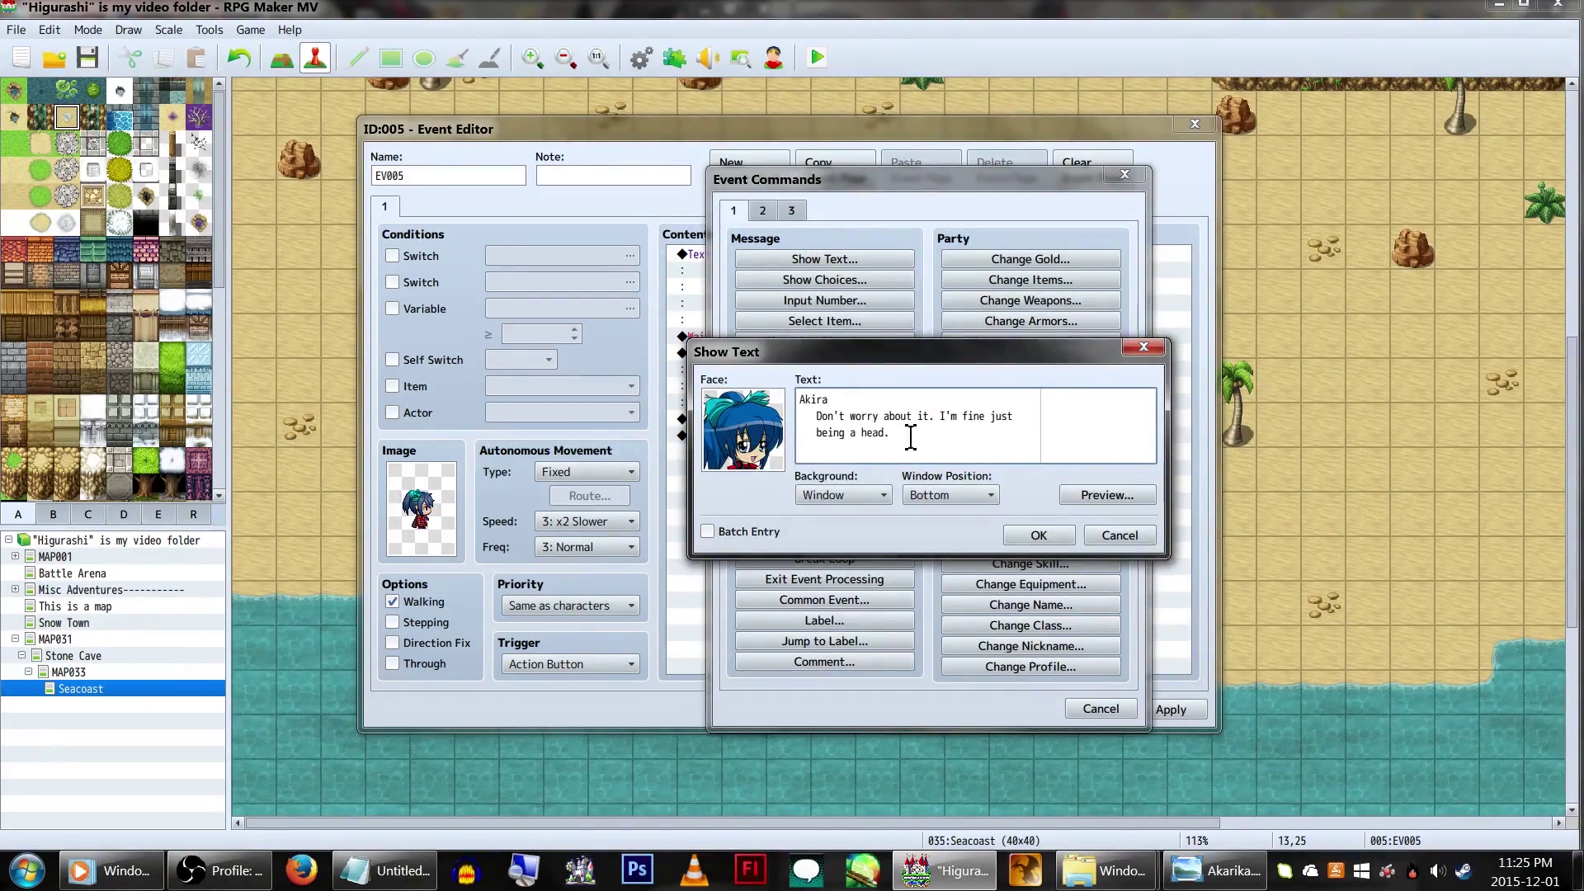
{"action": "left_click", "coordinate": [1038, 535]}
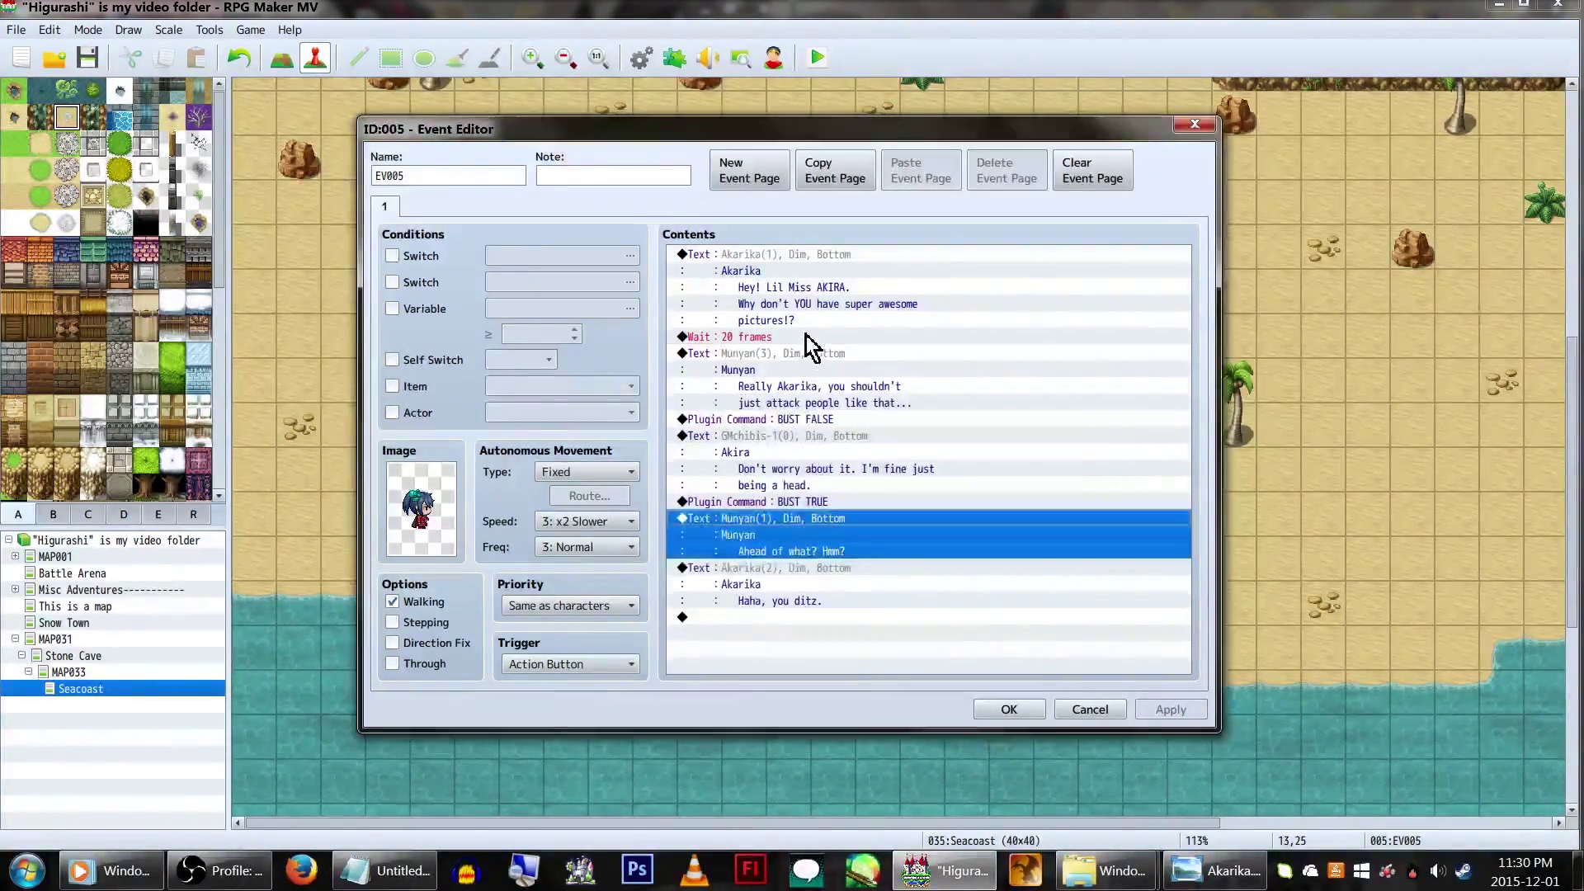
- Insert copies of the 20-frame wait before the BUST FALSE command and after the BUST TRUE command in EV005
{"action": "left_click", "coordinate": [806, 338]}
{"action": "left_click", "coordinate": [807, 418]}
{"action": "left_click", "coordinate": [1036, 436]}
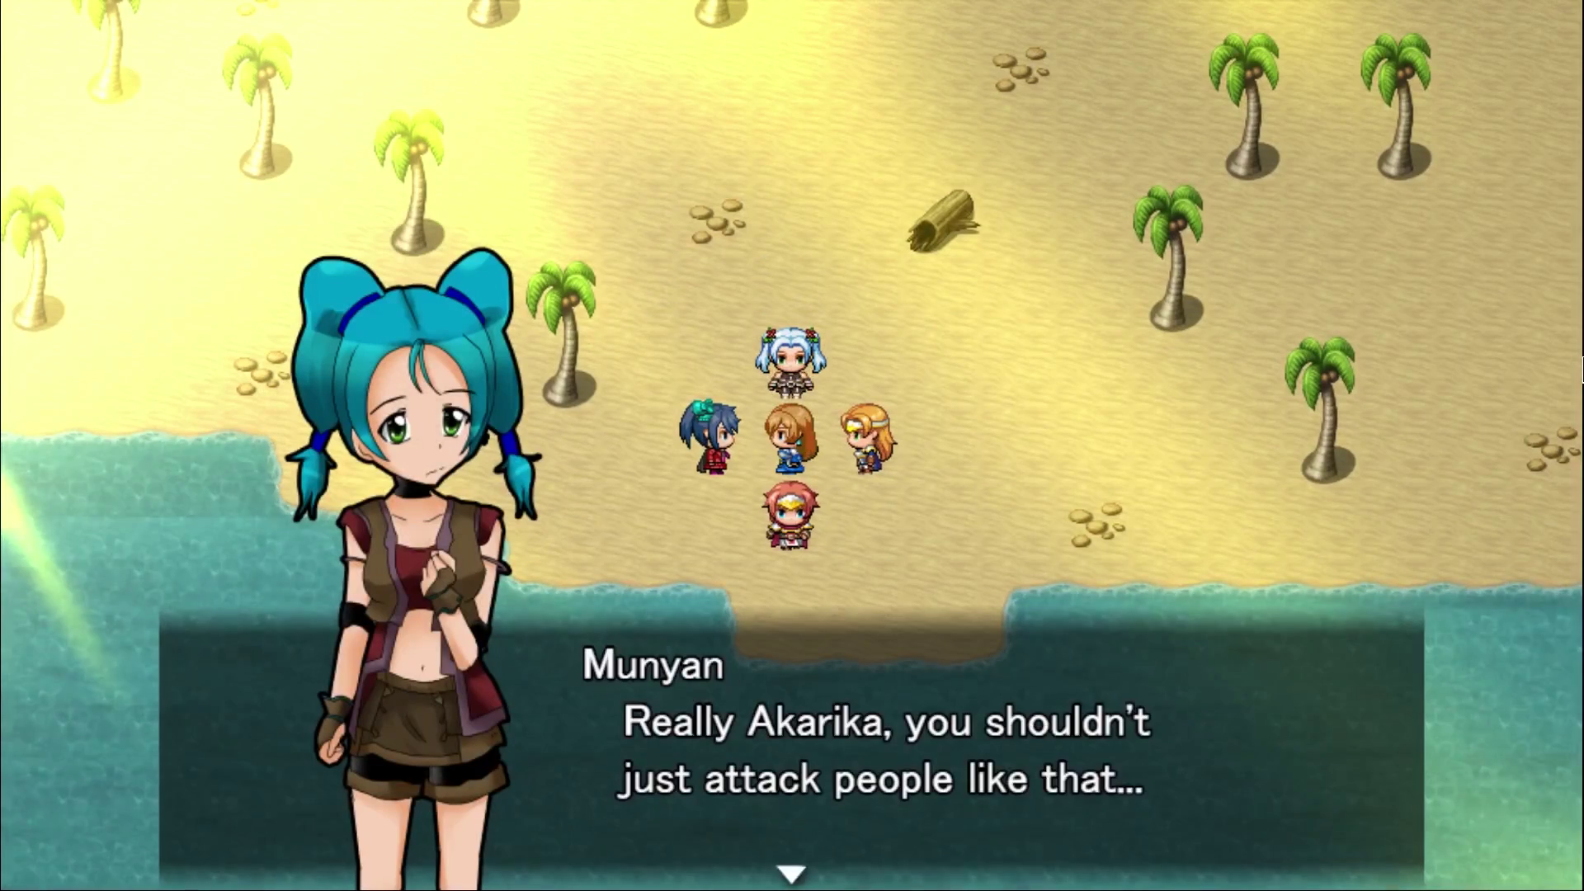
{"action": "key", "text": "Return"}
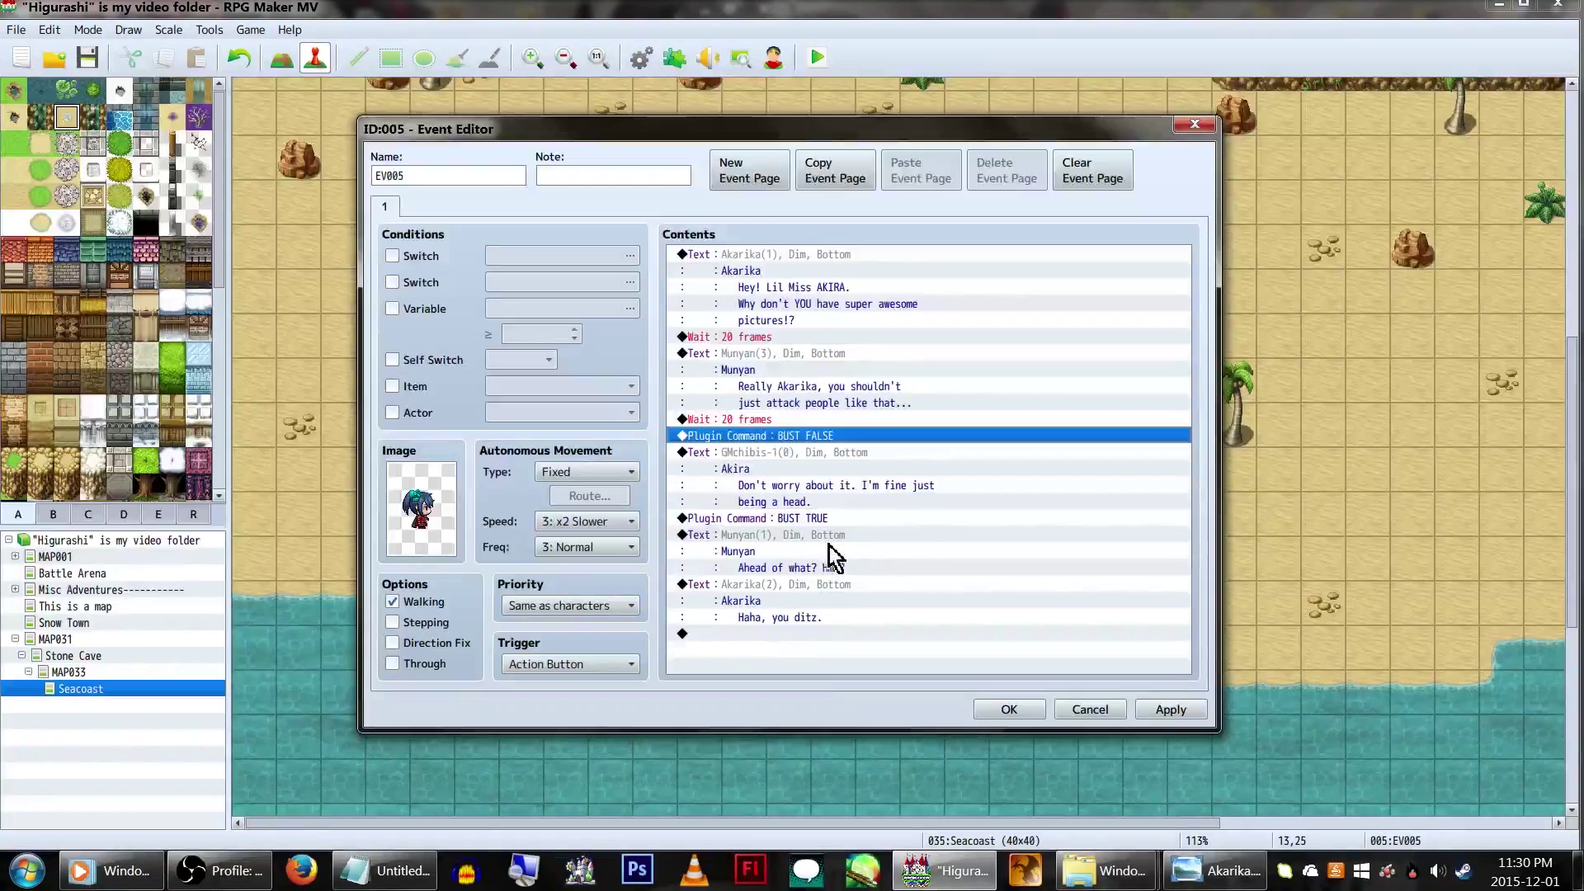
{"action": "left_click", "coordinate": [830, 534]}
{"action": "key", "text": "ctrl+v"}
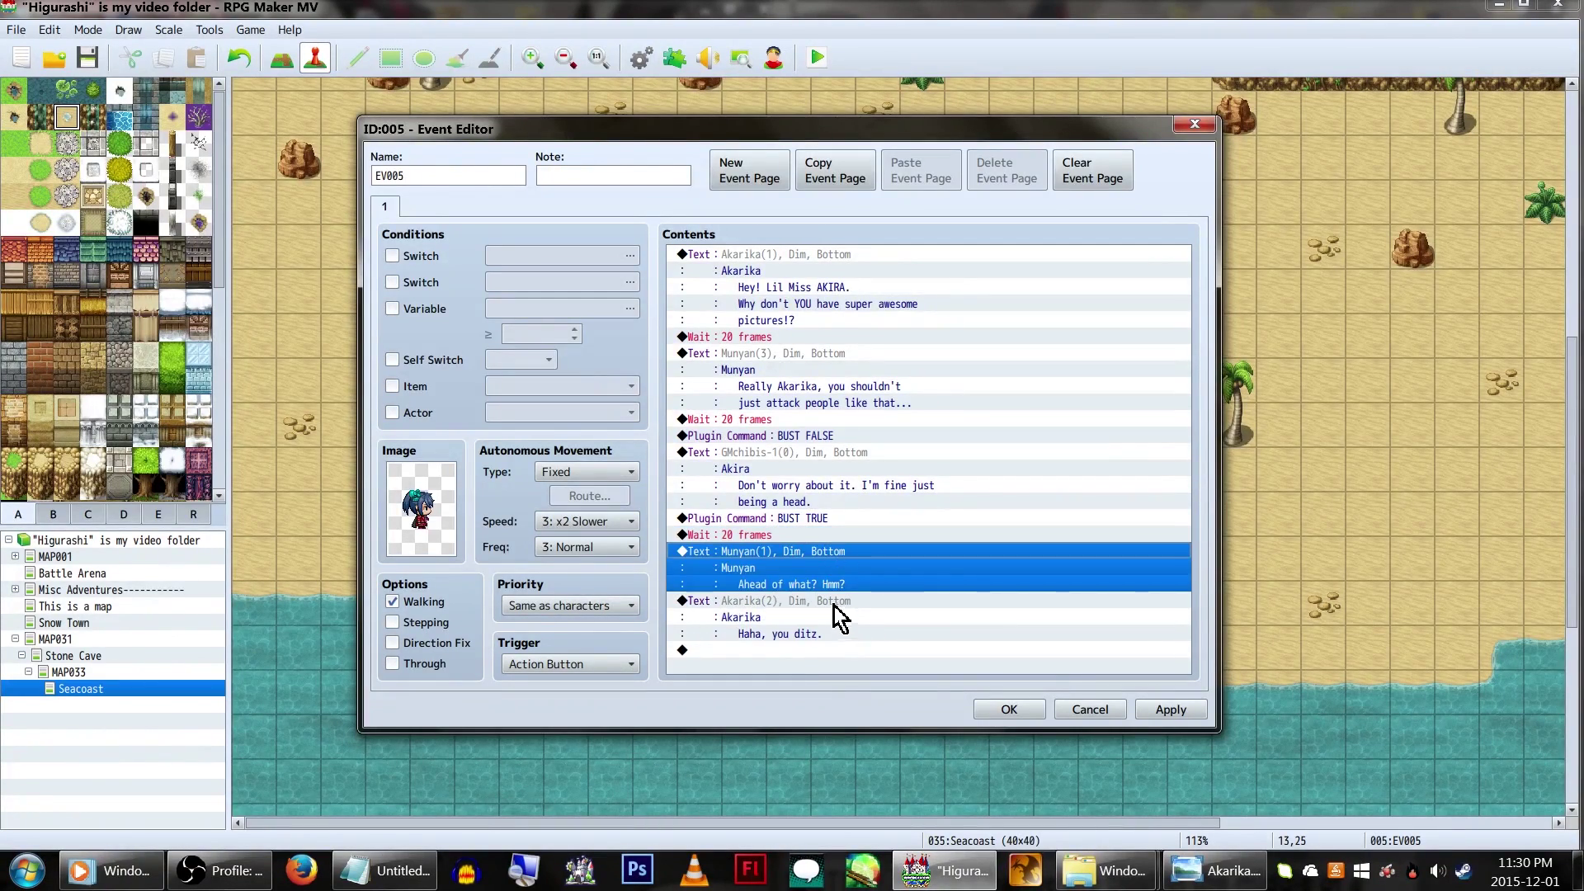
- Insert a copy of the 20-frame wait before Akarika's final "Haha, you ditz." message in EV005 and save the event
{"action": "left_click", "coordinate": [834, 603]}
{"action": "key", "text": "ctrl+v"}
{"action": "left_click", "coordinate": [1012, 710]}
- Playtest the EV005 conversation through to Akarika's final message to check how the busts display
{"action": "left_click", "coordinate": [817, 57]}
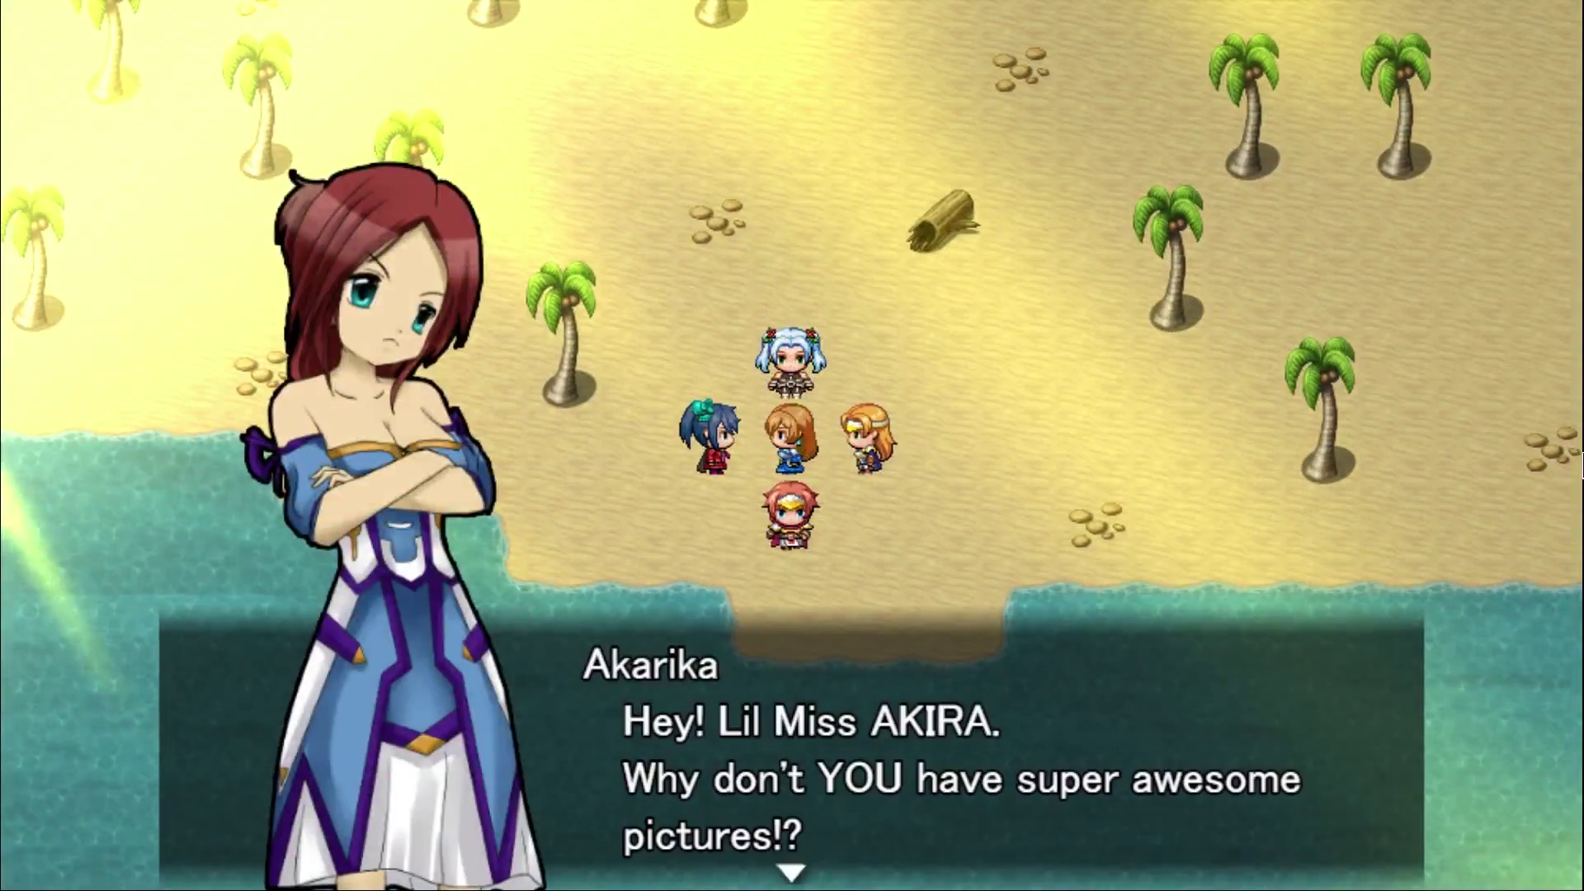
{"action": "key", "text": "Return"}
{"action": "key", "text": "Return"}
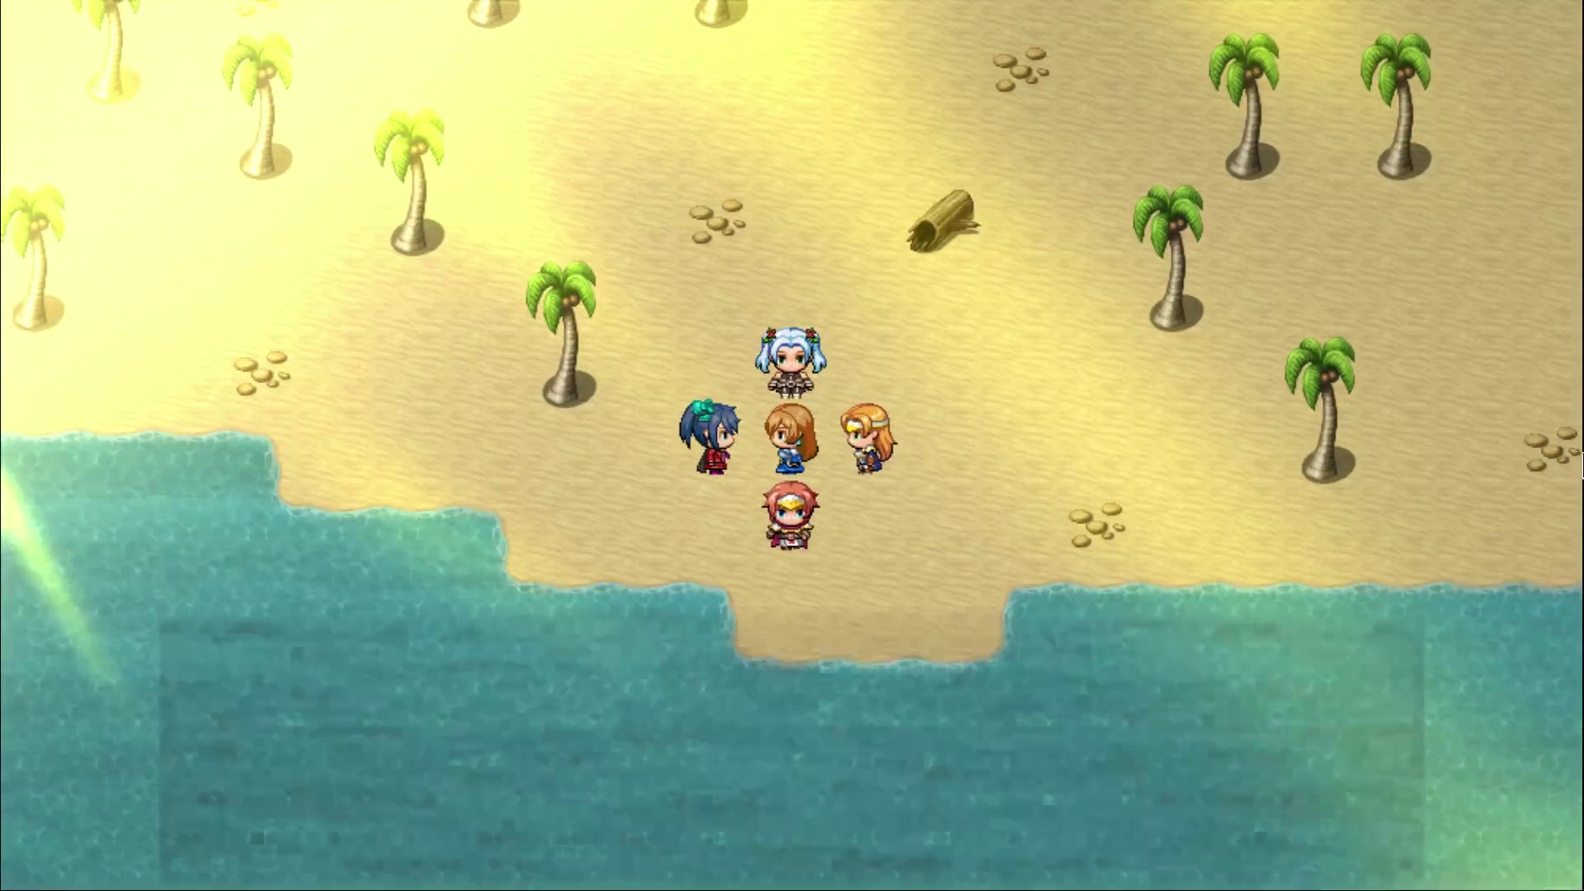
{"action": "key", "text": "Return"}
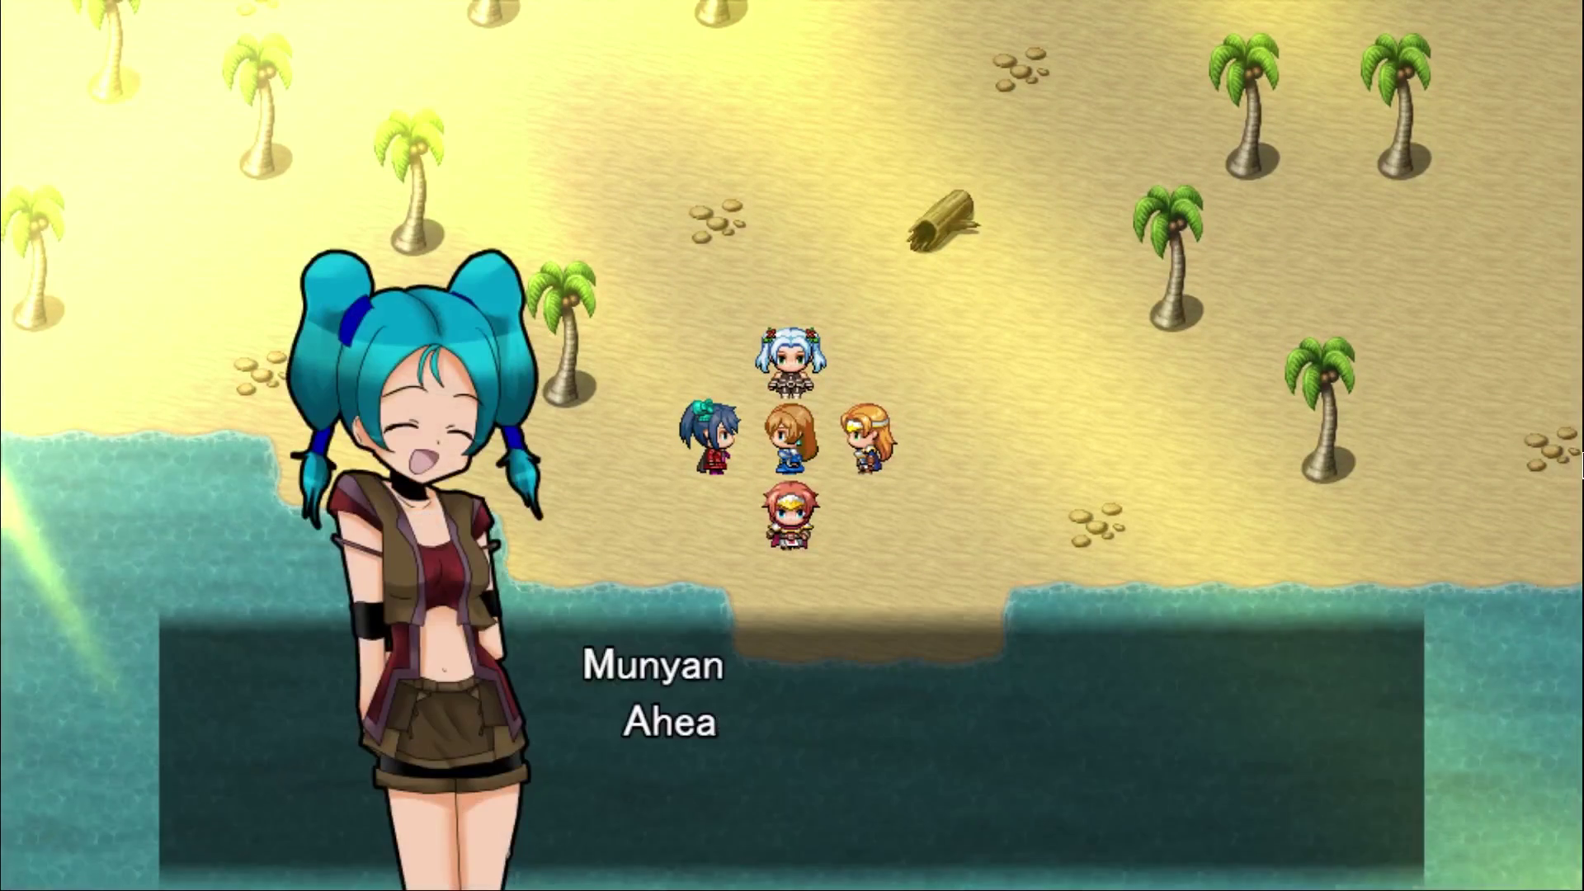
{"action": "key", "text": "Return"}
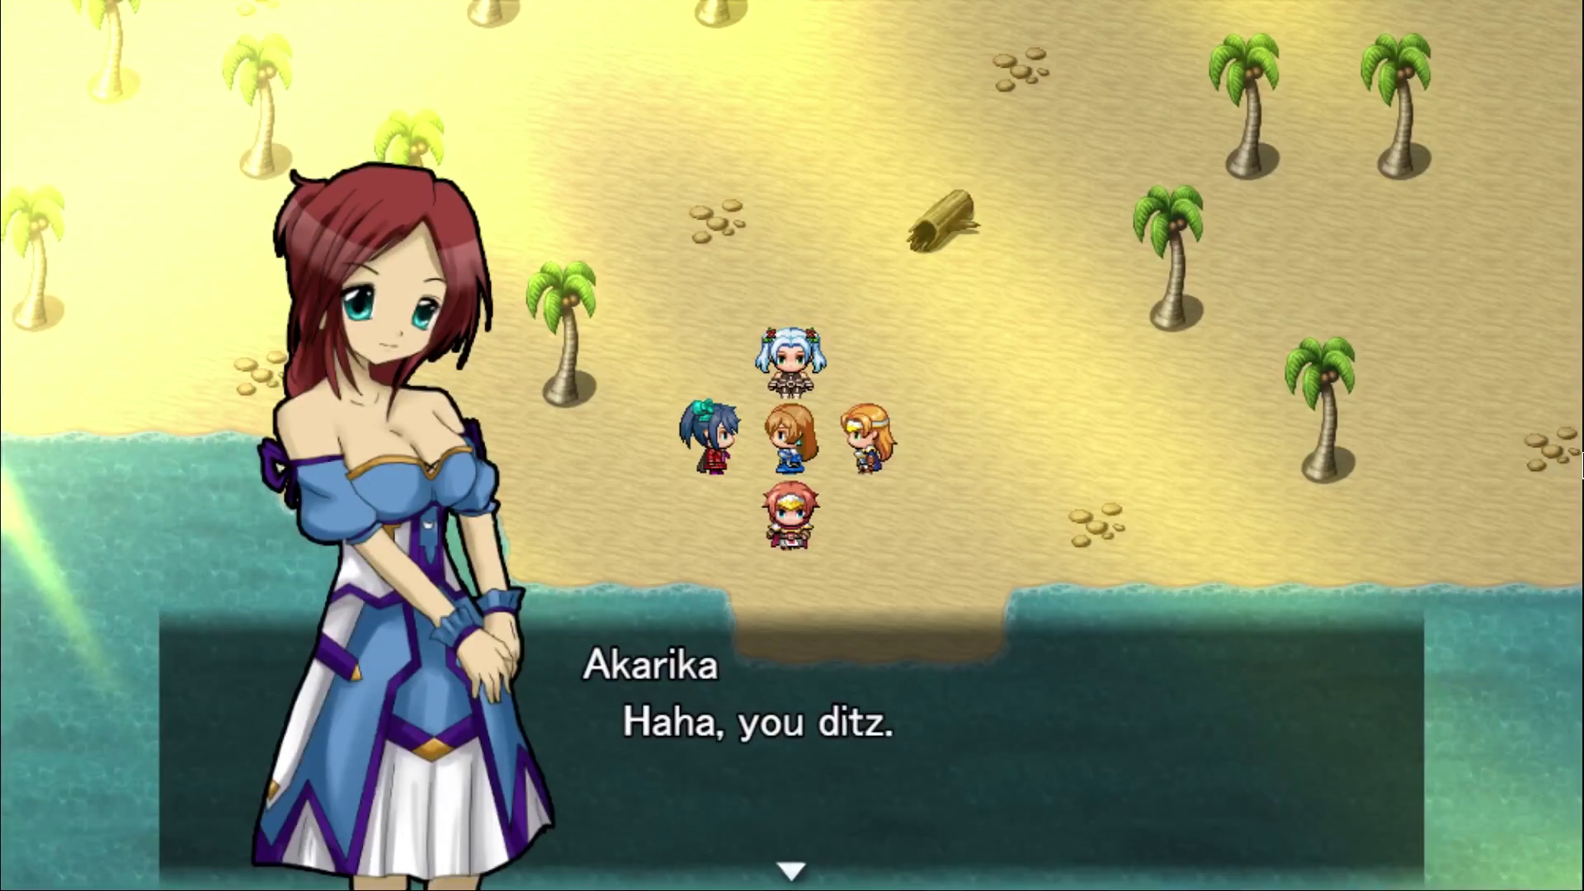
- Create event EV006 at map position 15,24 with the blue-haired character sprite and "Same as characters" priority
{"action": "double_click", "coordinate": [921, 545]}
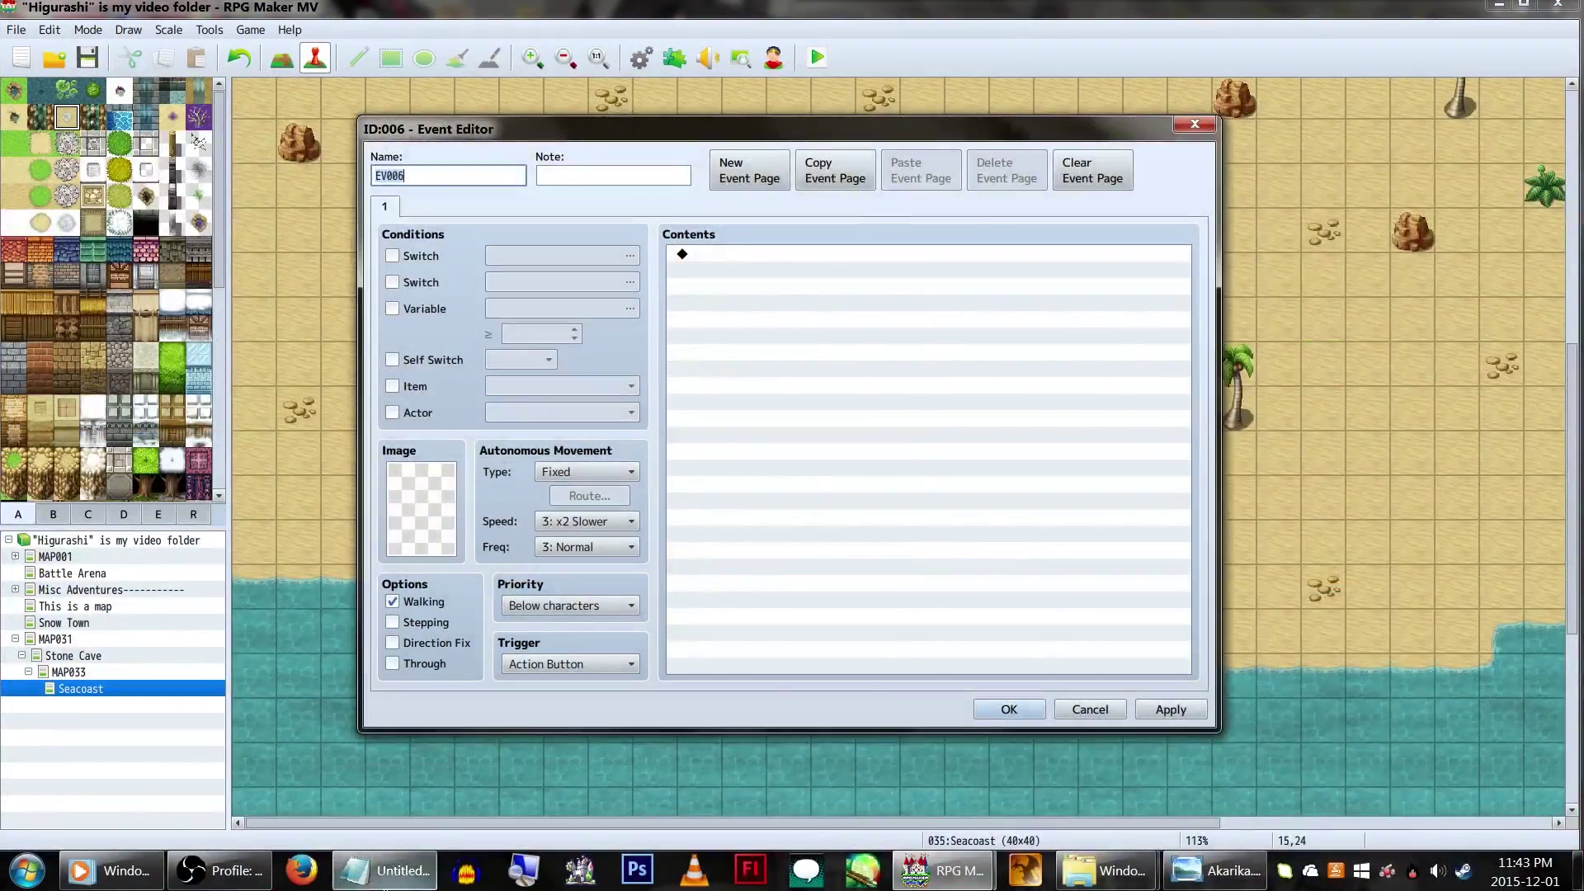
{"action": "key", "text": "alt+Tab"}
{"action": "left_click_drag", "start_coordinate": [861, 311], "coordinate": [1099, 590]}
{"action": "left_click", "coordinate": [886, 356]}
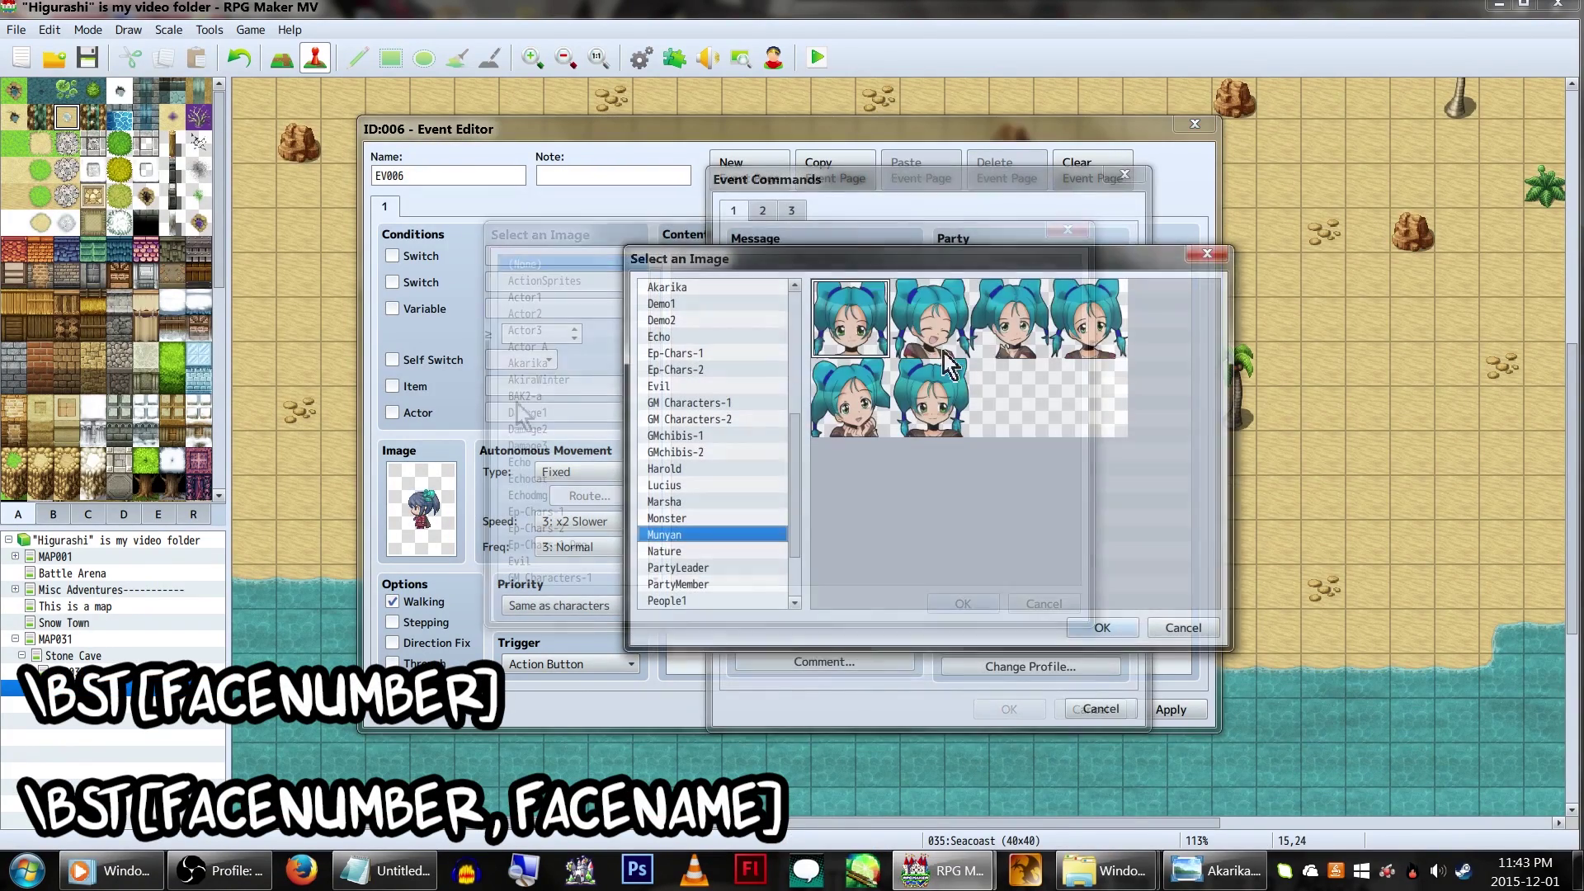
- Add a message with the first Munyan face reading "You know... "Munyan" is actually just my nickname. \. \BST[x]", checking the face set for the face number
{"action": "double_click", "coordinate": [849, 318]}
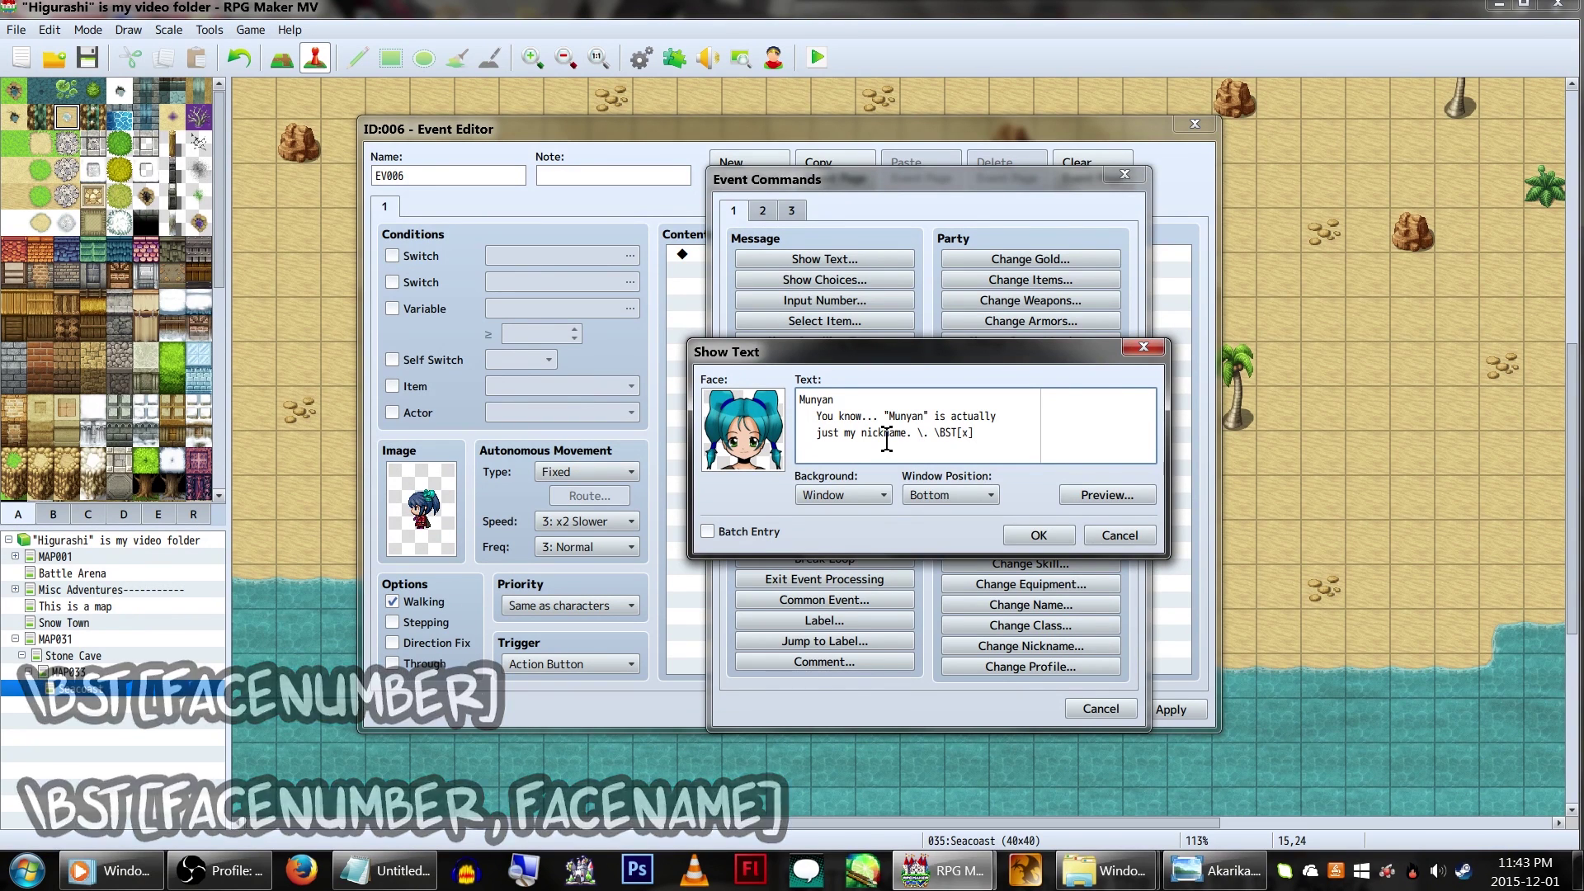
{"action": "double_click", "coordinate": [767, 452]}
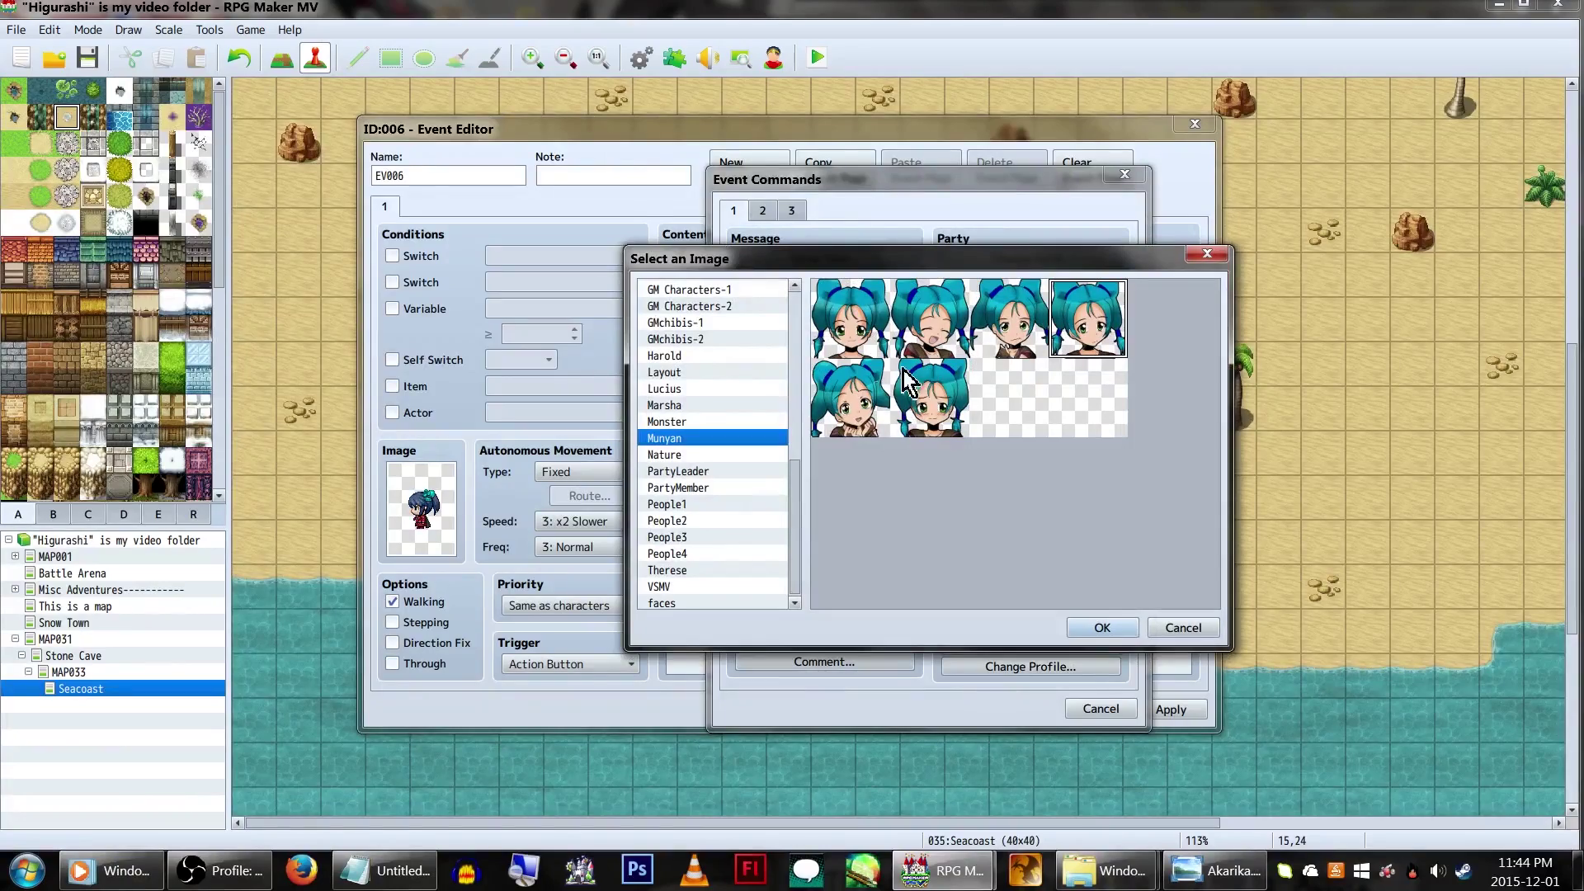
{"action": "left_click", "coordinate": [1188, 628]}
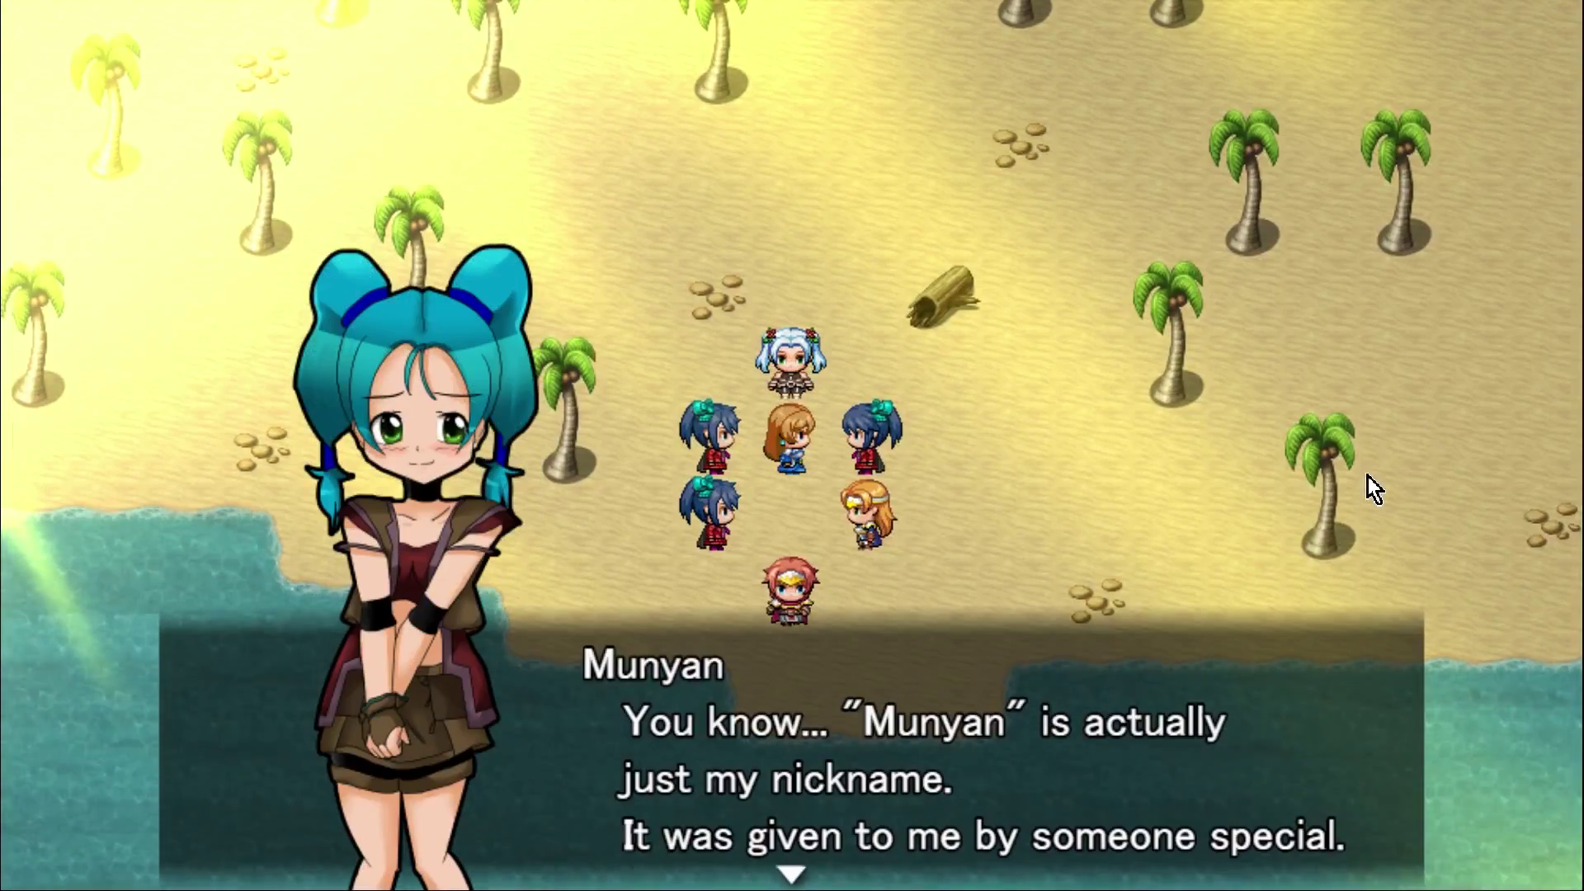
- Playtest the nickname message and the Akarika and Munyan conversation about the background blur plugin, checking that the busts change with each message
{"action": "key", "text": "Return"}
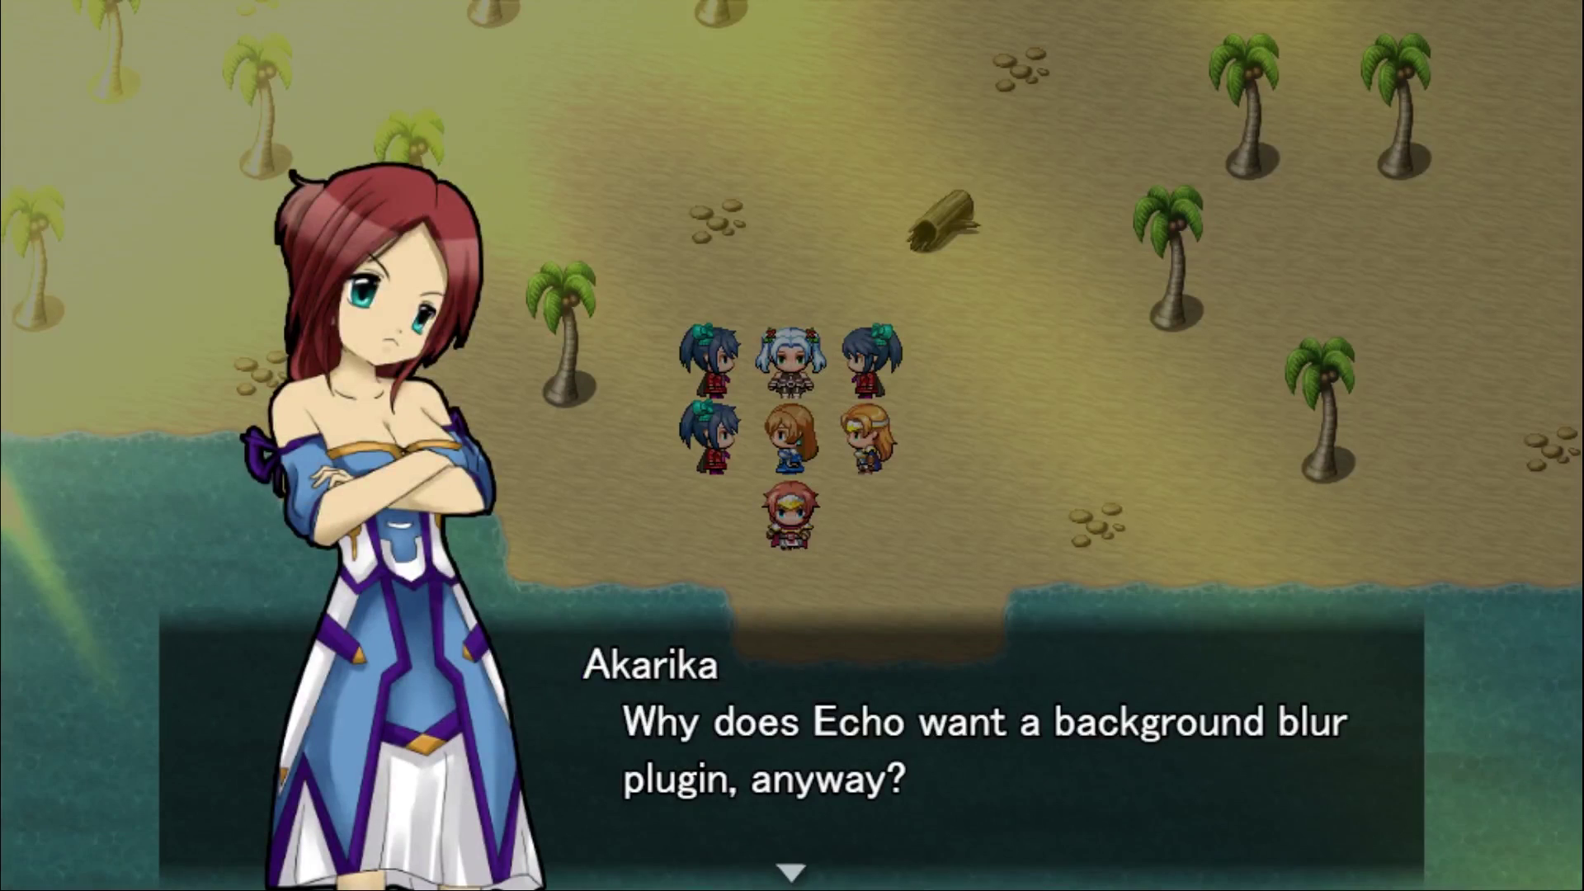
{"action": "key", "text": "Return"}
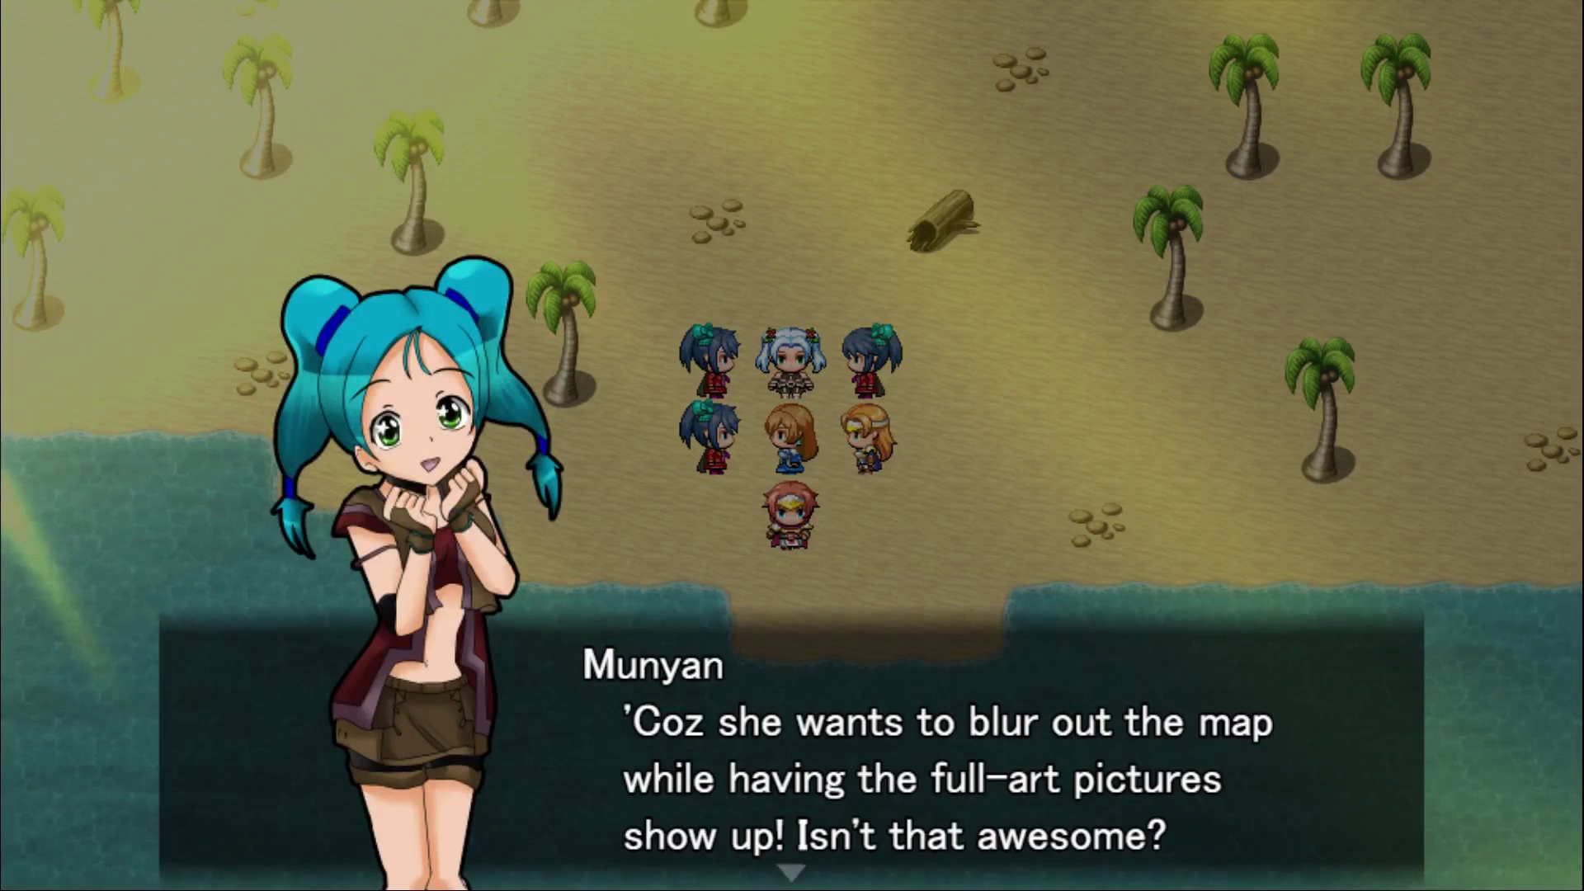
{"action": "key", "text": "Return"}
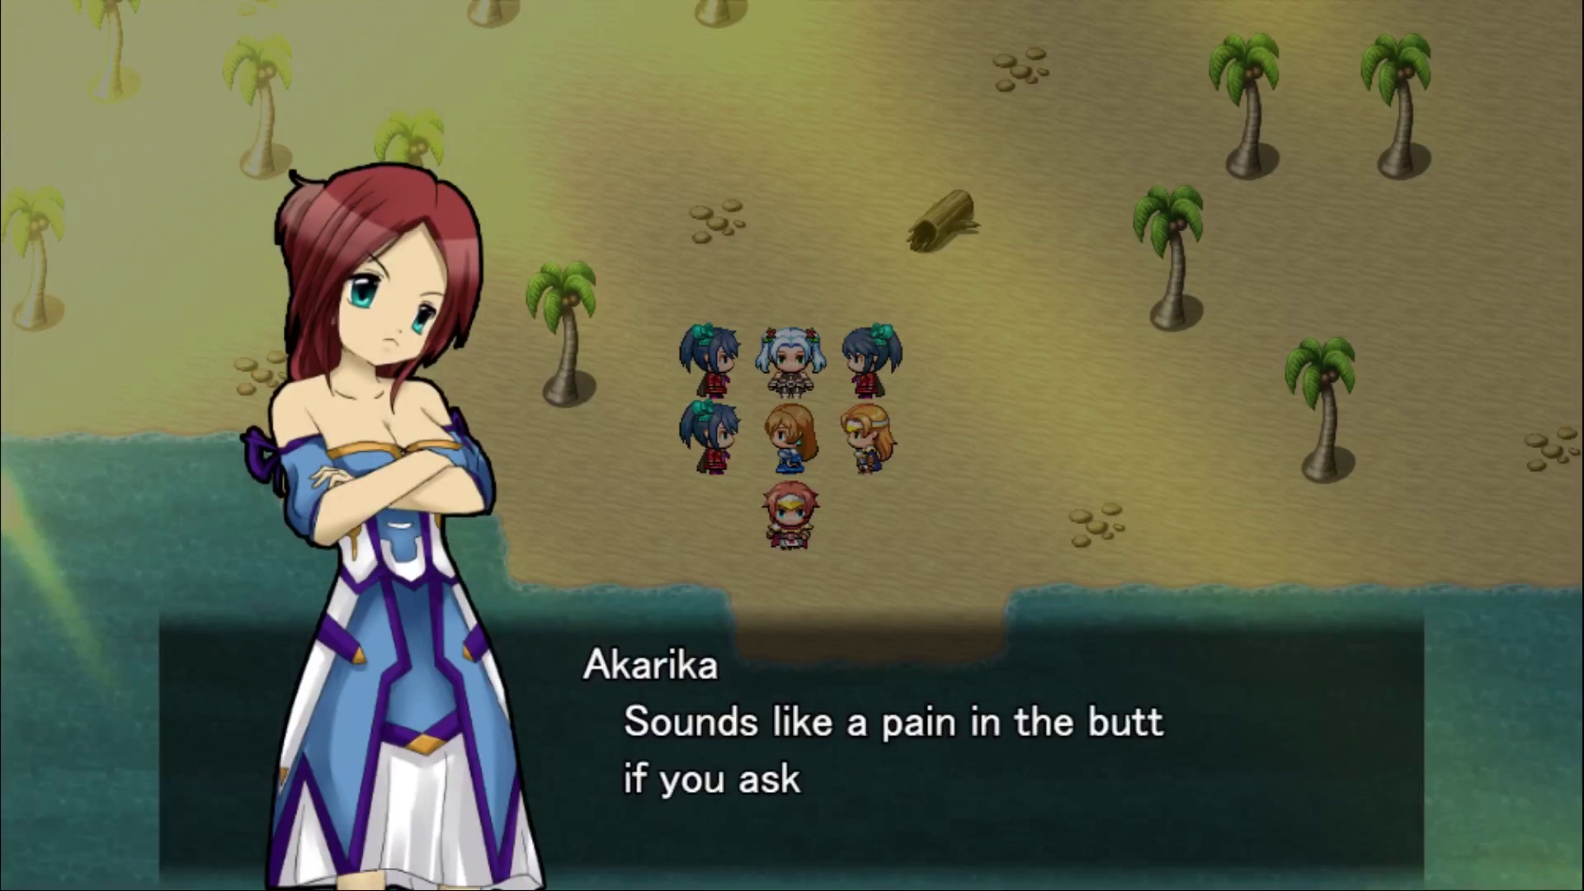
{"action": "key", "text": "Return"}
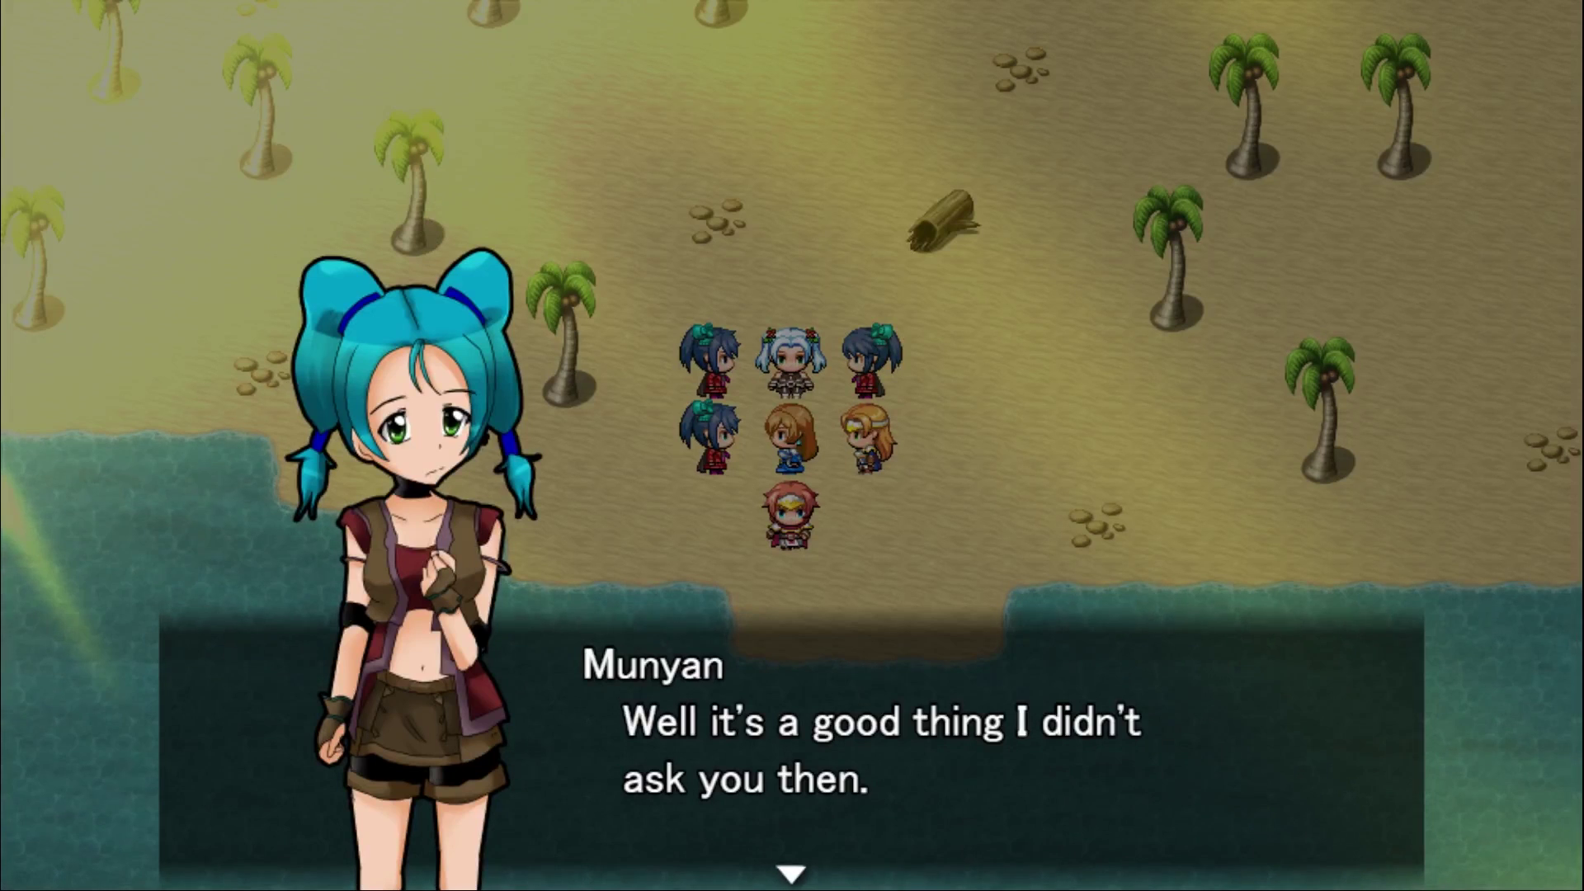
{"action": "key", "text": "Return"}
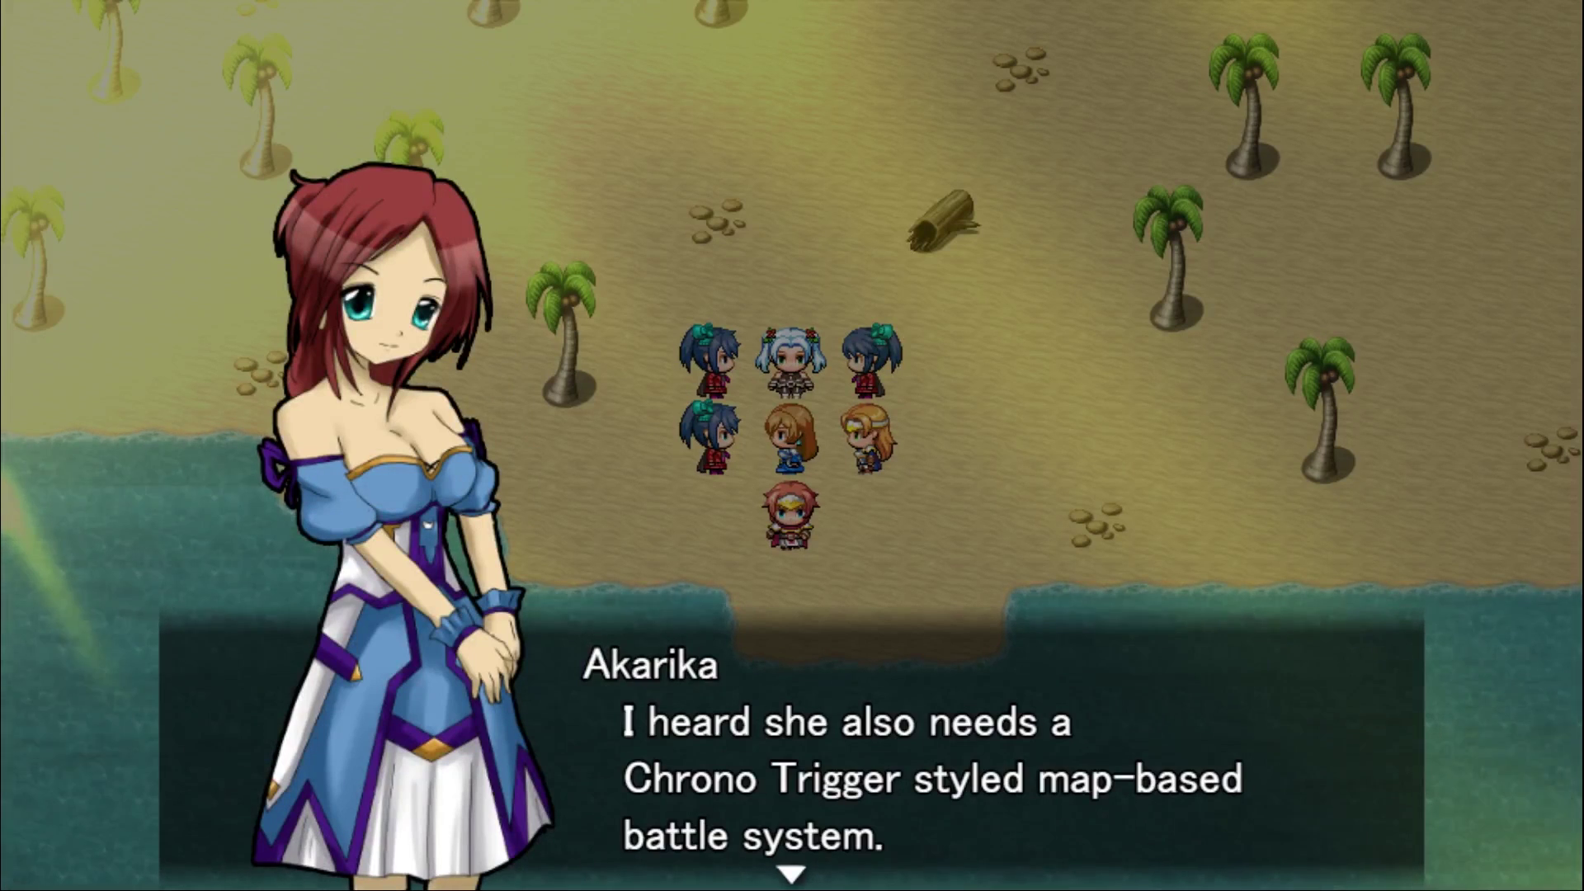
{"action": "key", "text": "Return"}
{"action": "key", "text": "Return"}
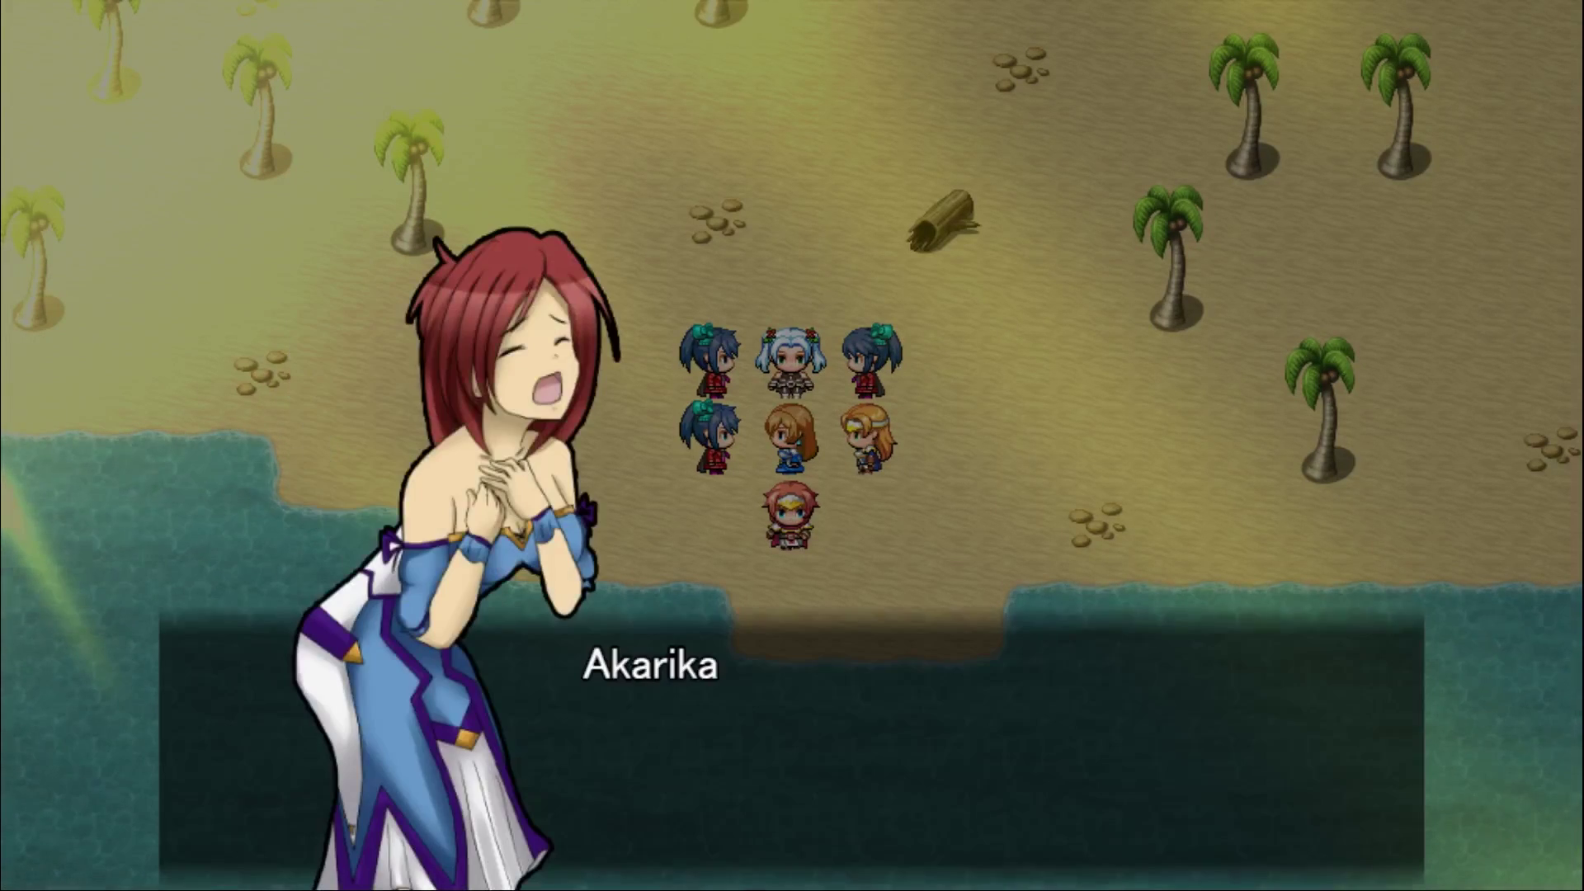
{"action": "key", "text": "Return"}
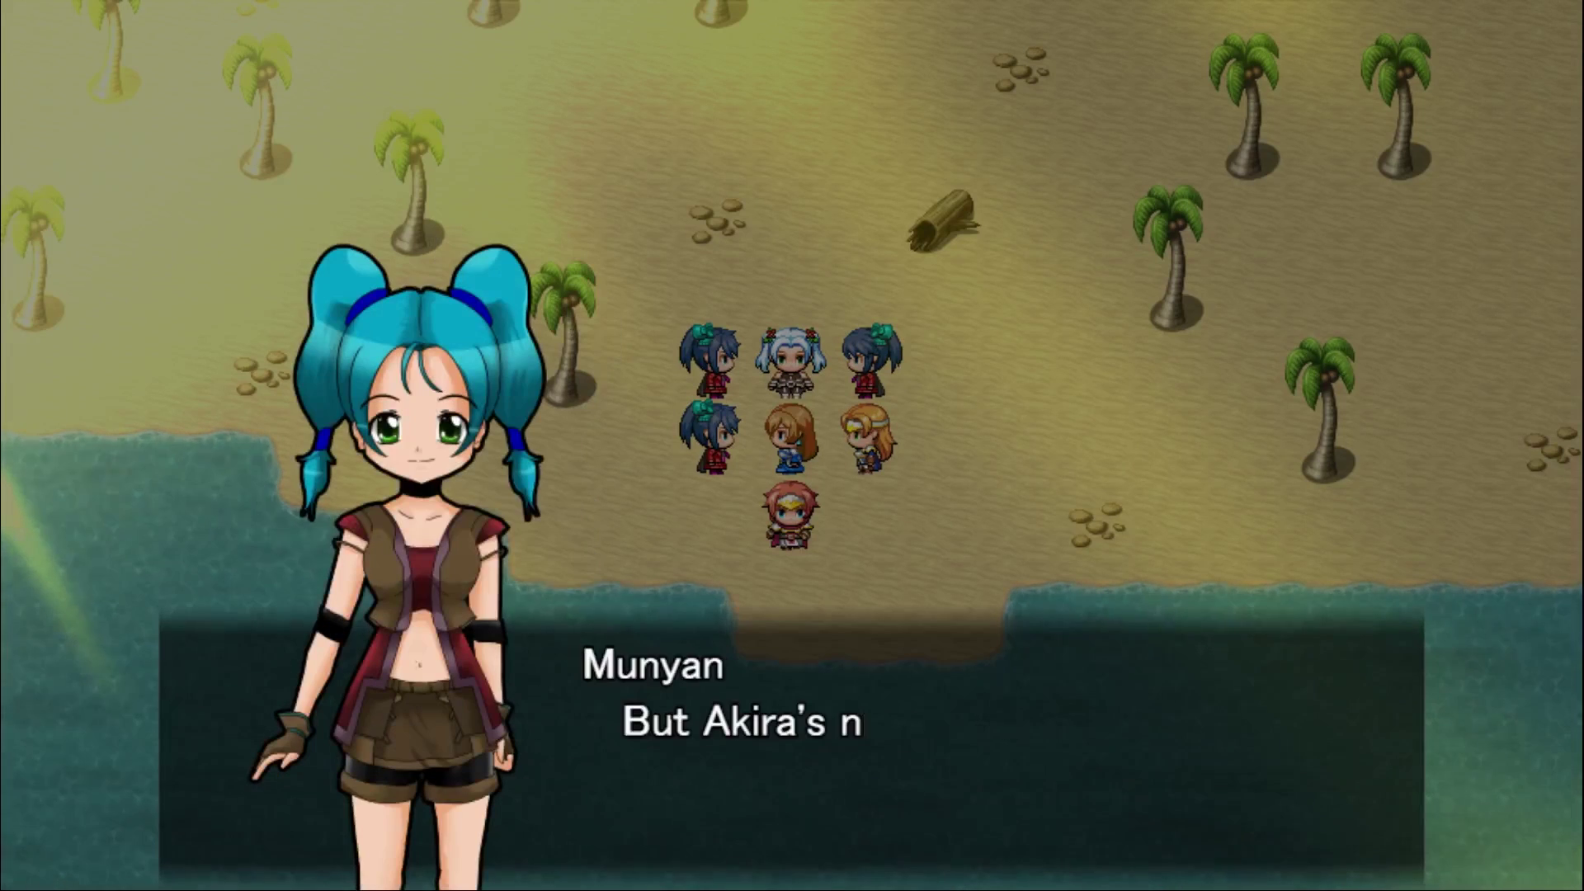